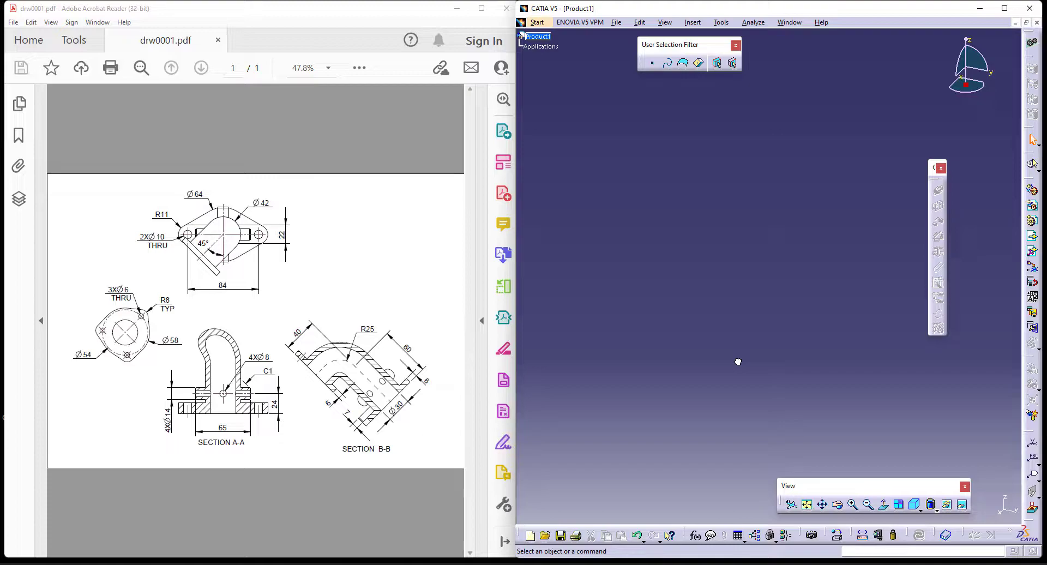
Step: Start a new part in Part Design and open a sketch on the xy plane
click(537, 23)
mouse_move(628, 48)
click(709, 50)
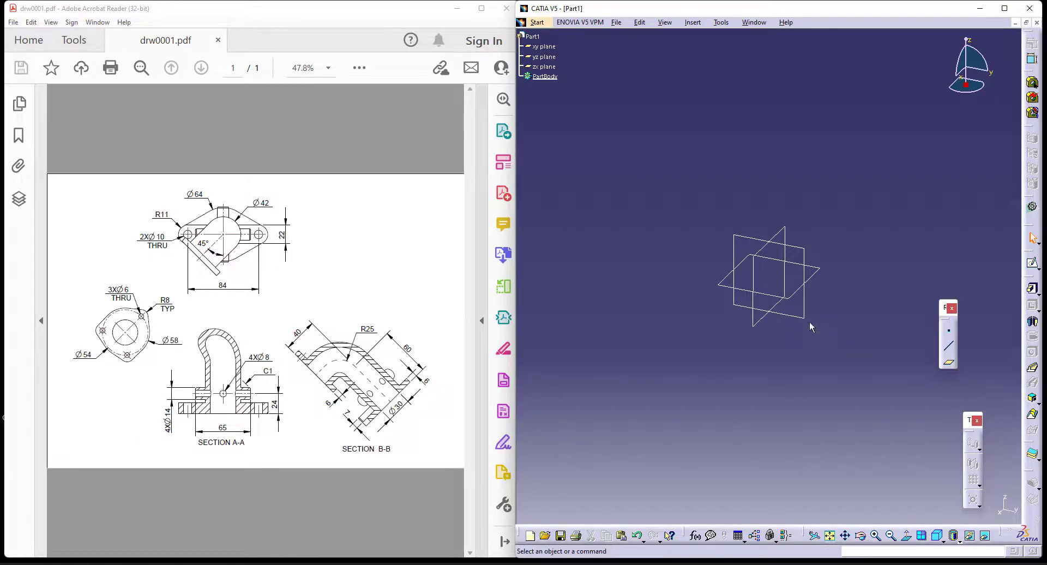
click(1033, 265)
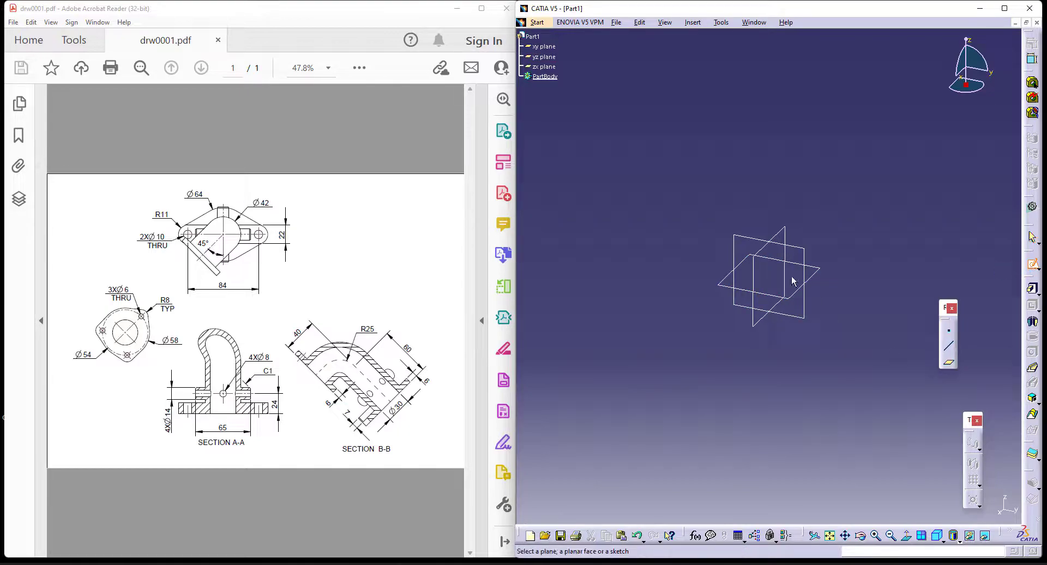
click(821, 274)
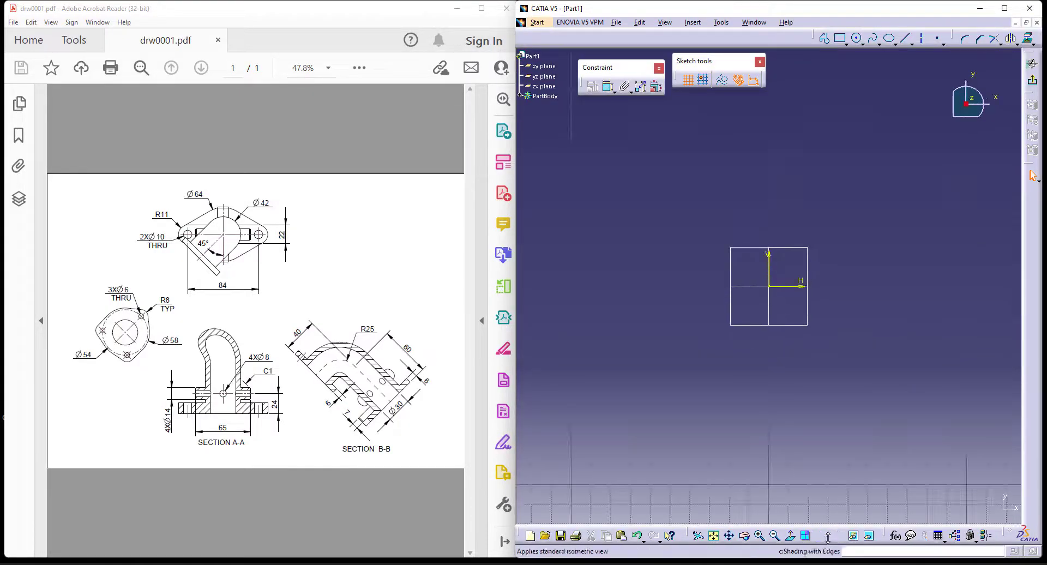
click(827, 541)
click(836, 523)
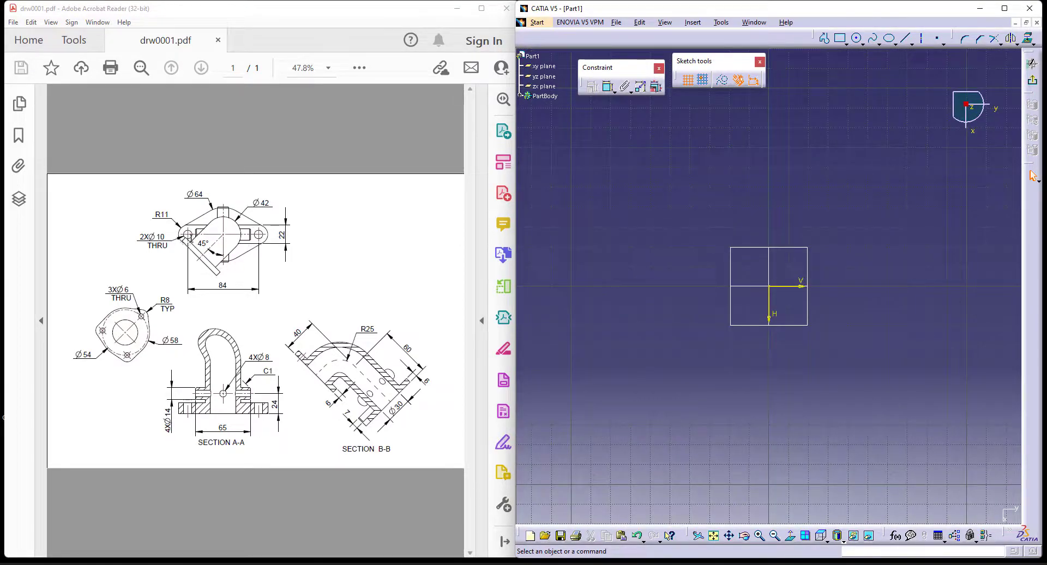
Step: Sketch a circle centred on the origin and set its diameter to 64 mm
middle_drag(787, 362, 762, 362)
click(857, 38)
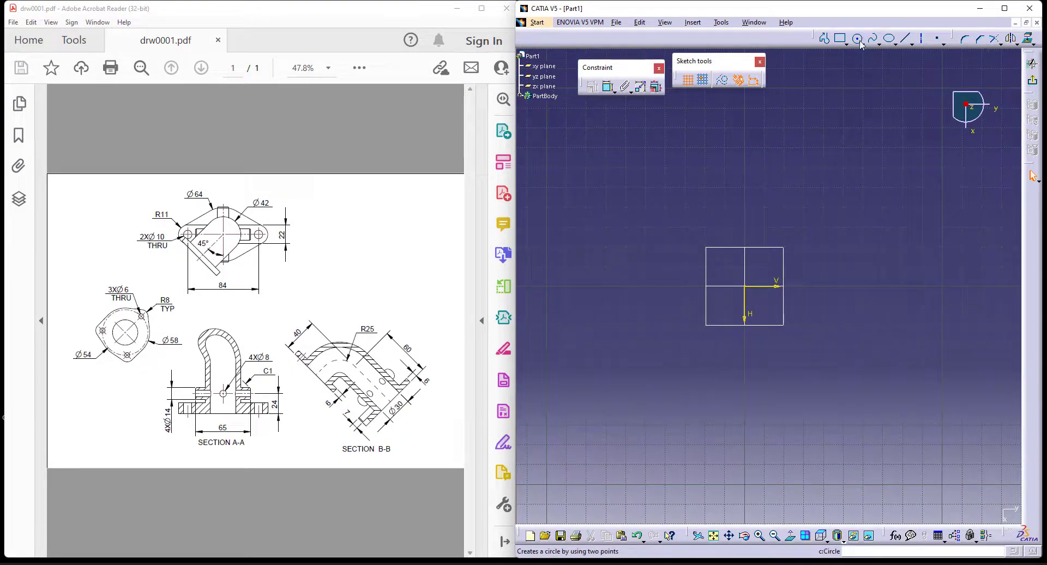
click(744, 287)
click(788, 339)
click(610, 87)
click(784, 186)
double_click(781, 183)
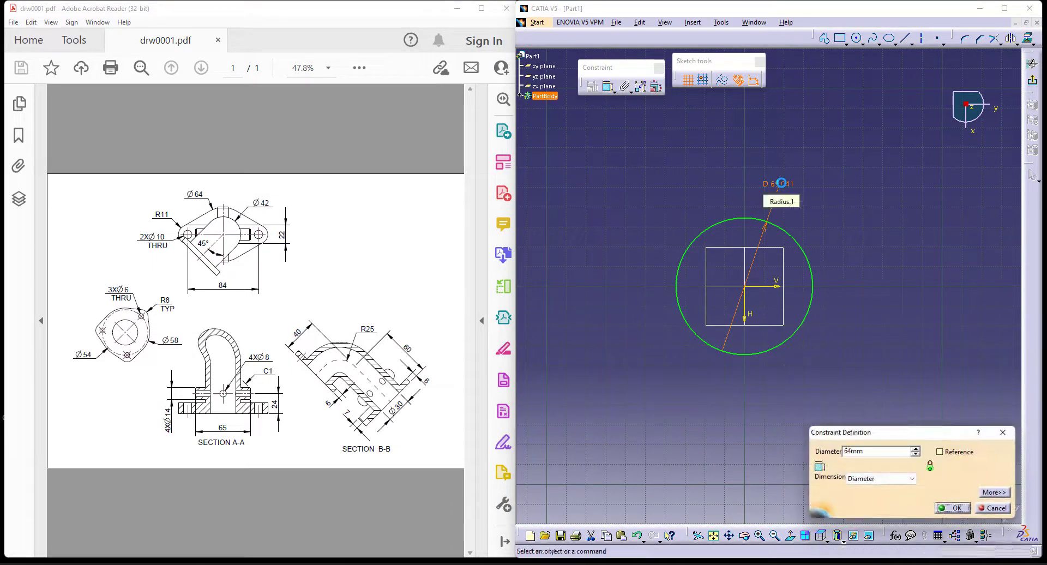
text(64mm)
key(Return)
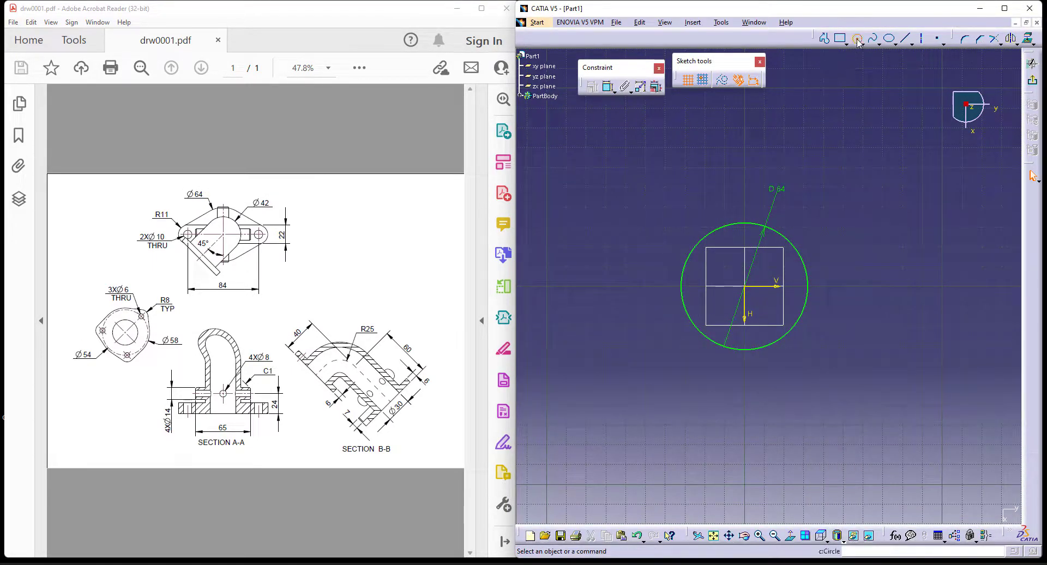
Step: Sketch a circle of about 10.5 mm radius on the V axis beside the 64 mm circle and mirror it about the H axis
click(858, 38)
click(850, 282)
click(866, 295)
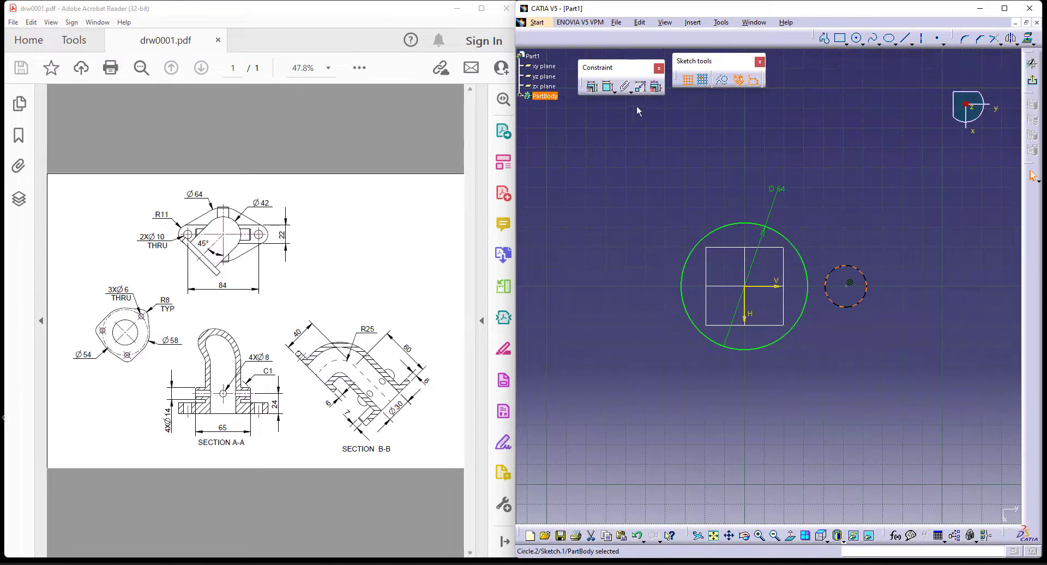
click(1012, 38)
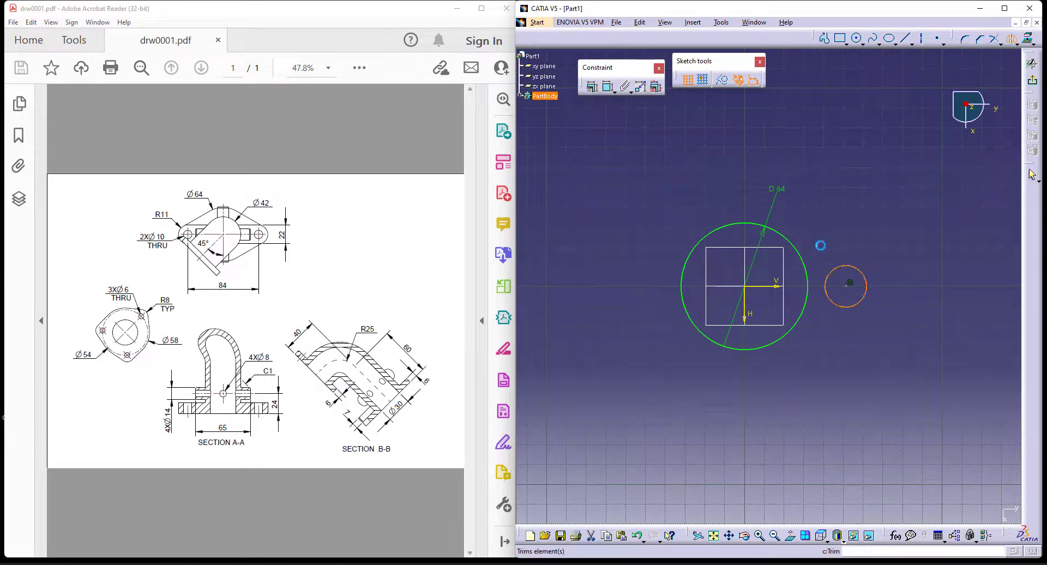
click(745, 305)
Step: Constrain the small circle's radius to 11 mm
click(608, 86)
click(862, 276)
click(869, 243)
double_click(868, 243)
click(881, 478)
click(857, 489)
double_click(872, 451)
text(11)
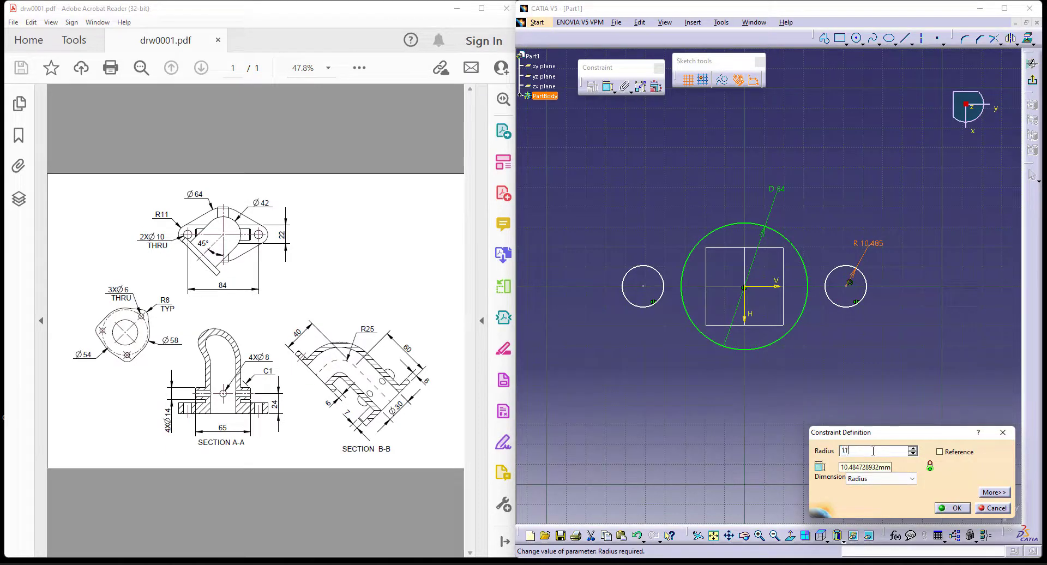
key(Return)
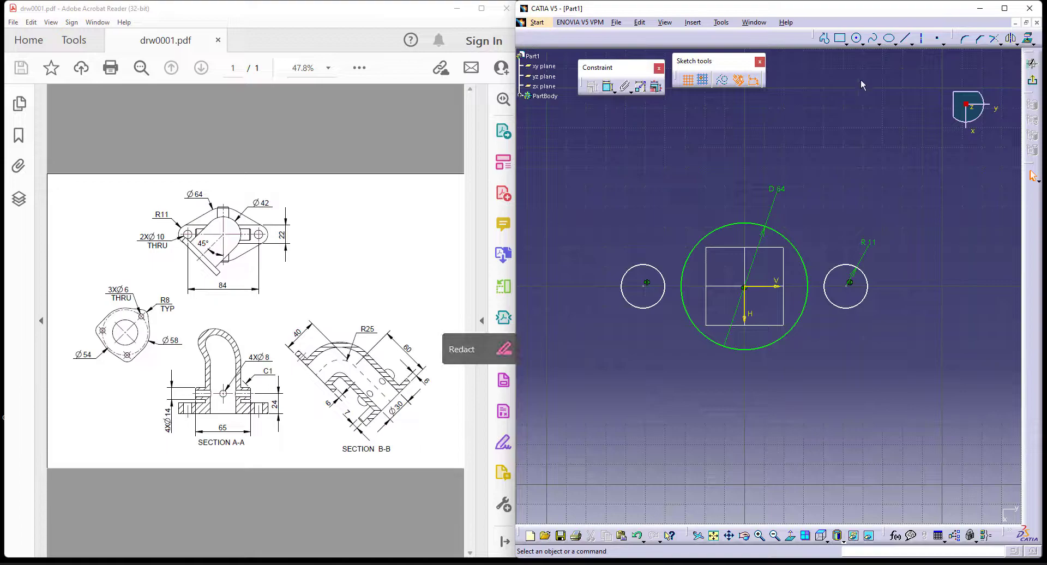
Step: Constrain the distance between the centres of the two small circles to 84 mm
click(608, 86)
click(642, 285)
click(849, 282)
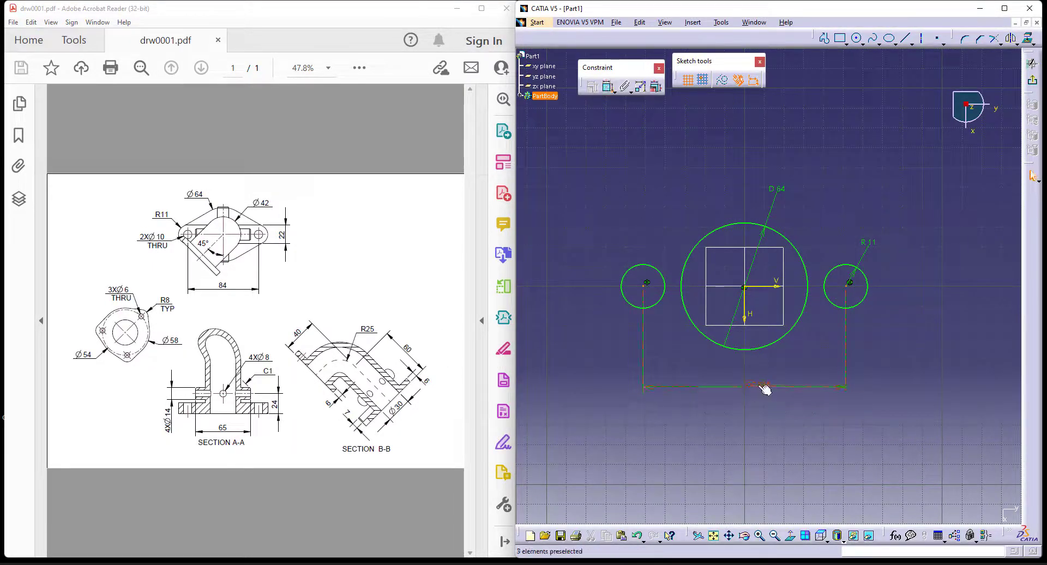
double_click(765, 390)
text(84)
key(Return)
click(808, 459)
Step: Connect both small circles to the 64 mm circle with four bi-tangent lines, forming the flange outline
middle_drag(818, 462, 824, 407)
middle_drag(867, 299, 871, 311)
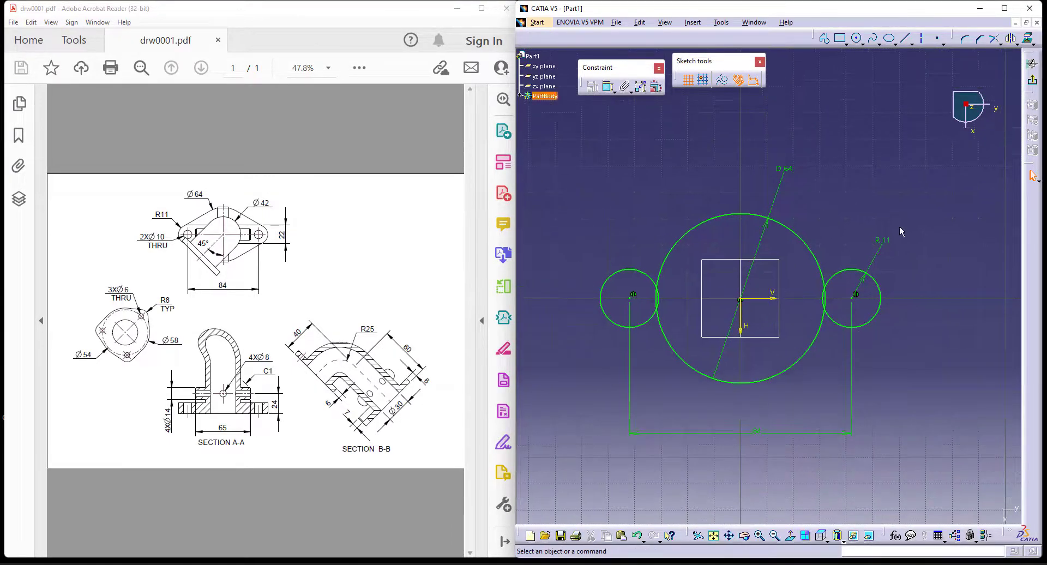
click(912, 43)
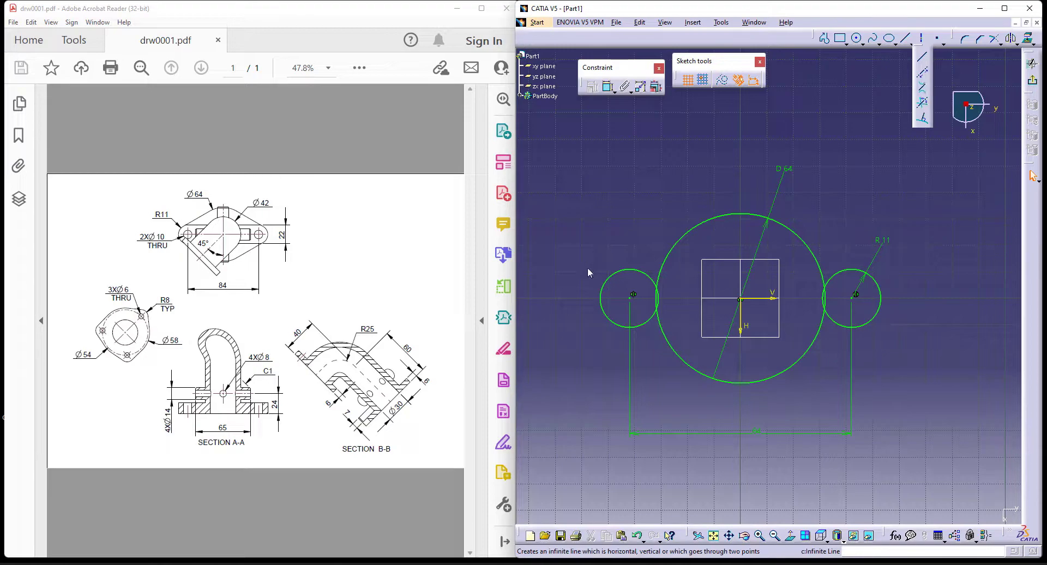
click(922, 87)
click(621, 271)
click(713, 219)
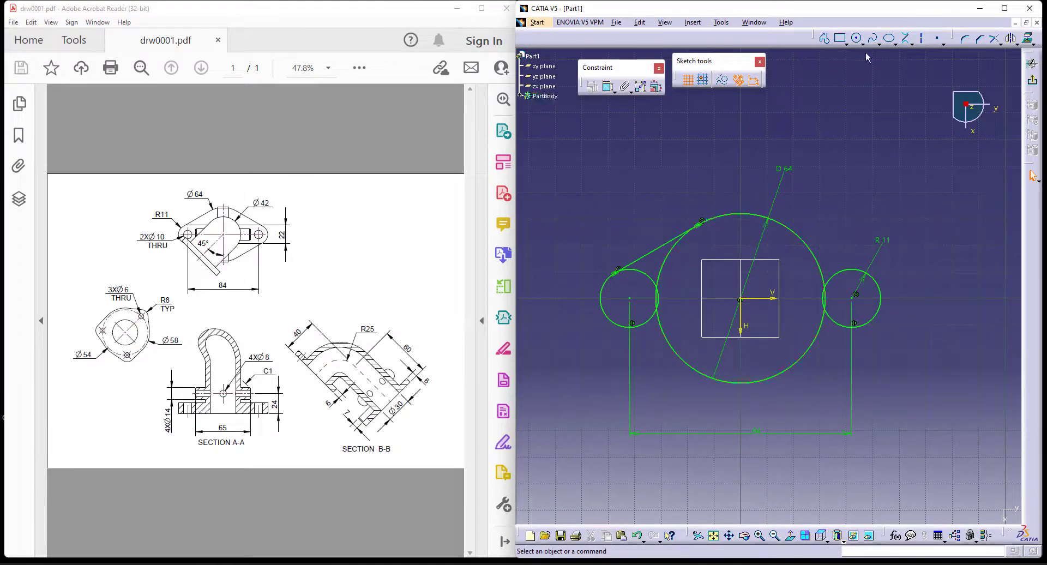
click(906, 38)
click(795, 232)
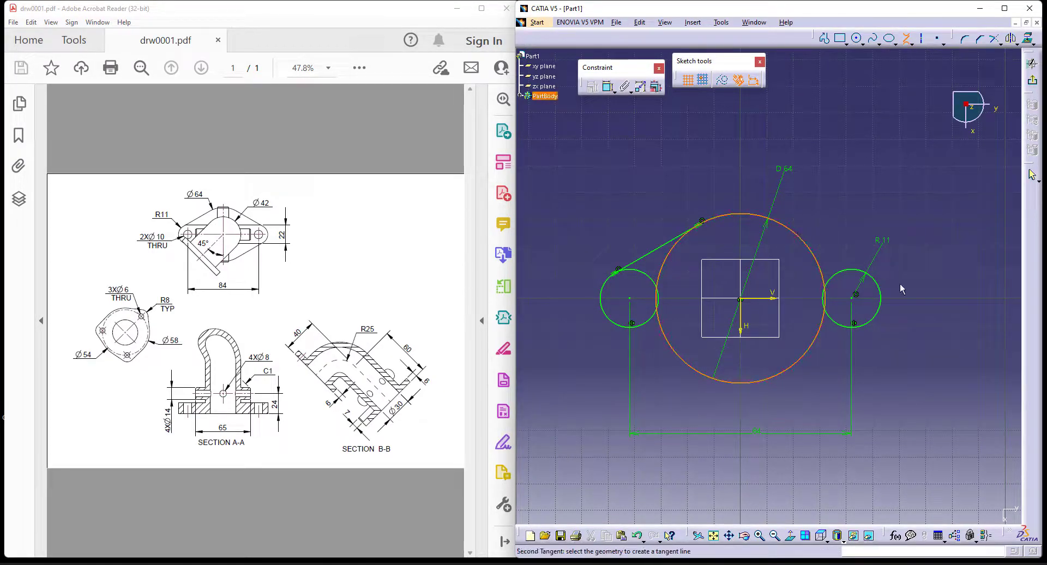
click(873, 282)
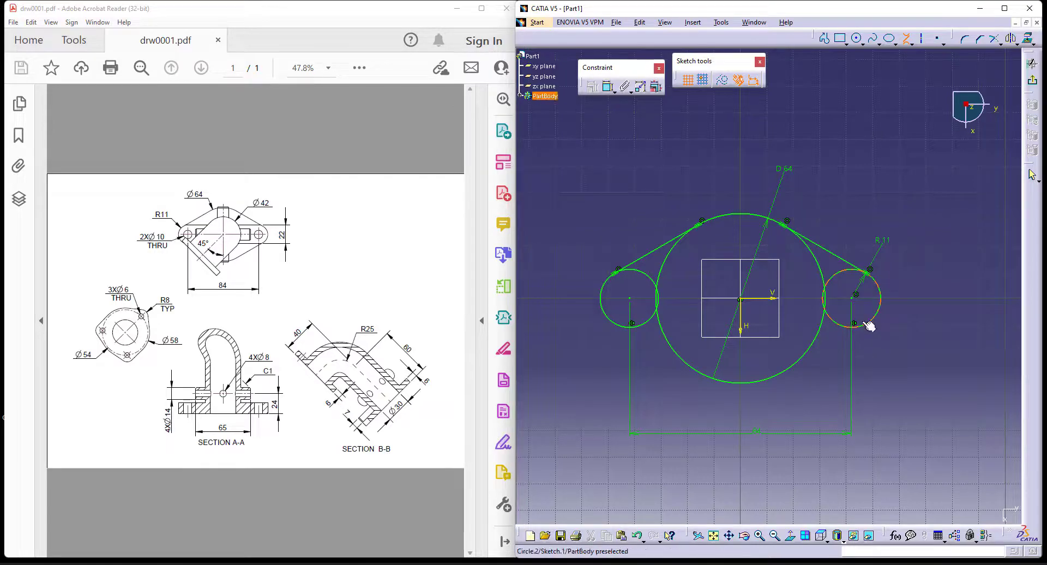
click(785, 379)
click(635, 327)
click(726, 384)
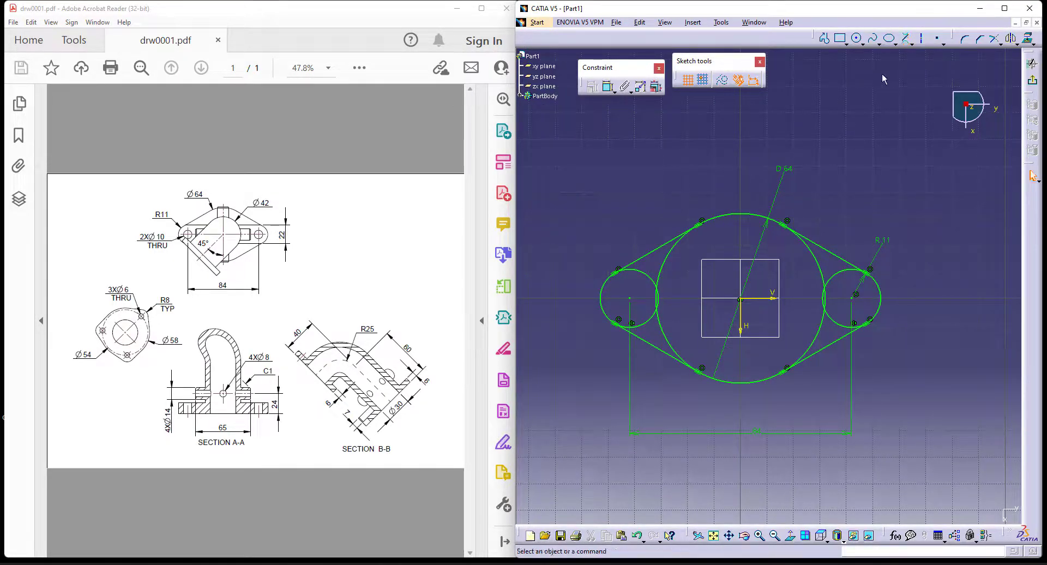
Step: Trim the inner arcs of the three circles with Quick Trim, leaving one closed flange outline
click(1001, 43)
click(1012, 87)
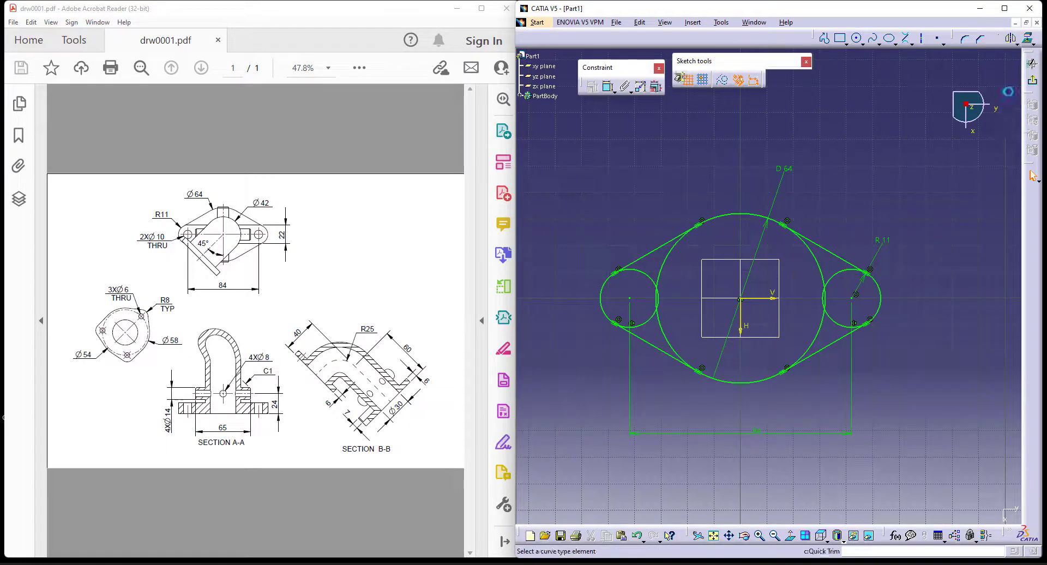
click(644, 276)
click(660, 292)
click(652, 322)
click(672, 338)
click(816, 343)
click(837, 322)
click(832, 274)
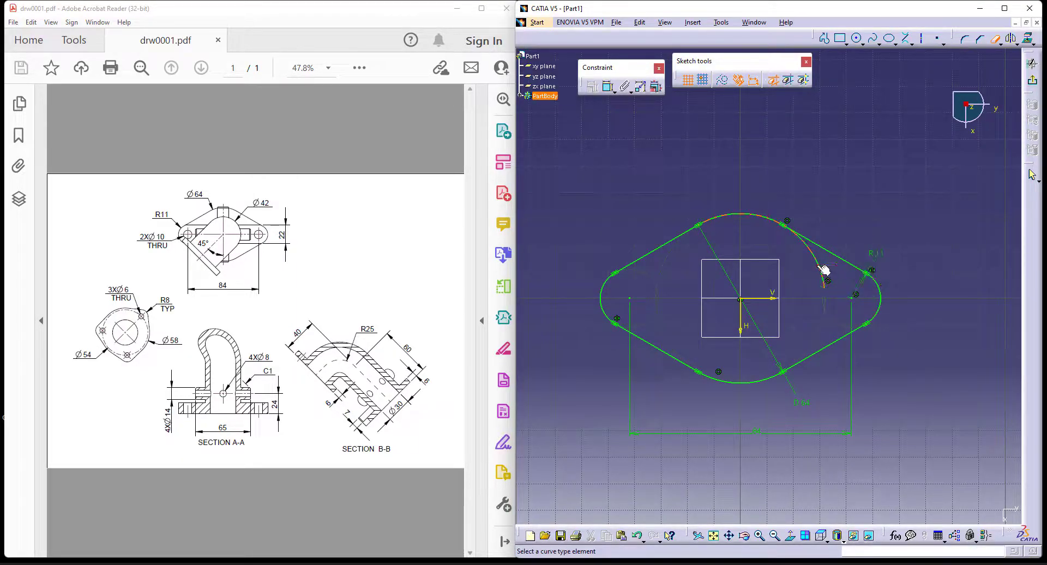
click(822, 270)
key(Escape)
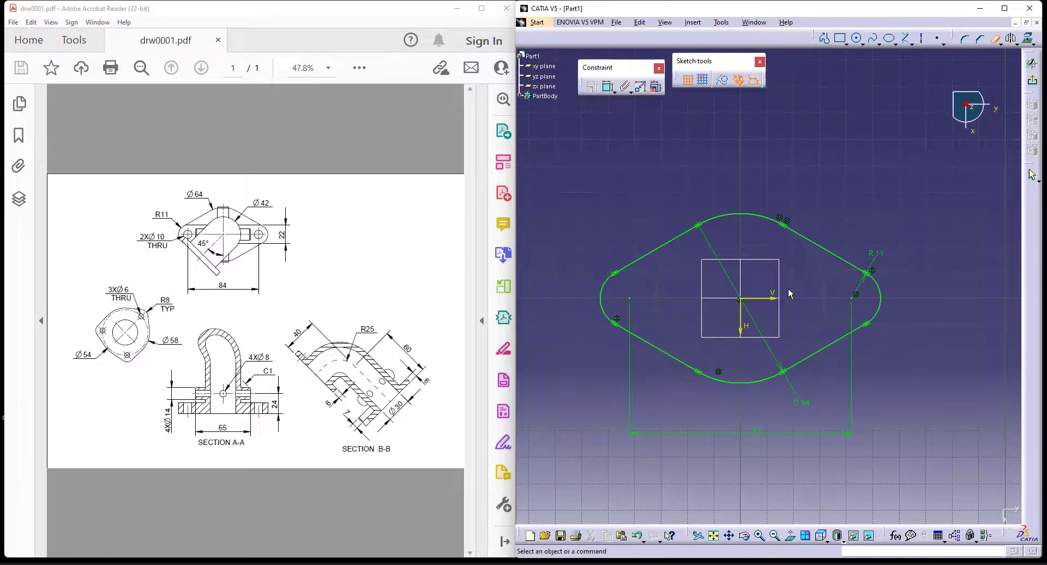
Step: Exit the sketch and pad the flange profile to a length of 6 mm
middle_drag(761, 354, 744, 219)
click(1032, 81)
click(1033, 289)
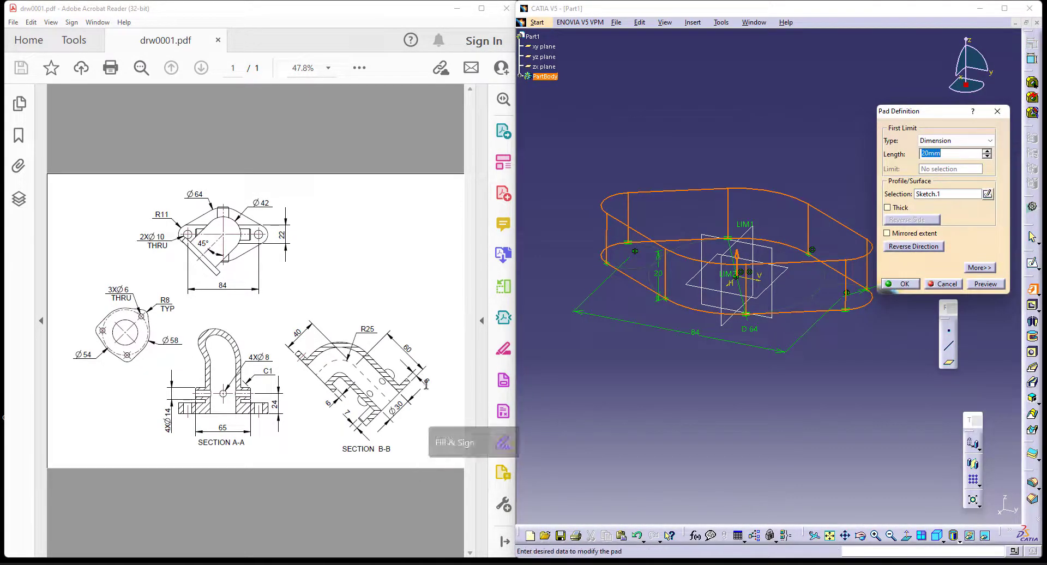
text(6)
key(Return)
click(867, 220)
middle_drag(728, 372, 735, 391)
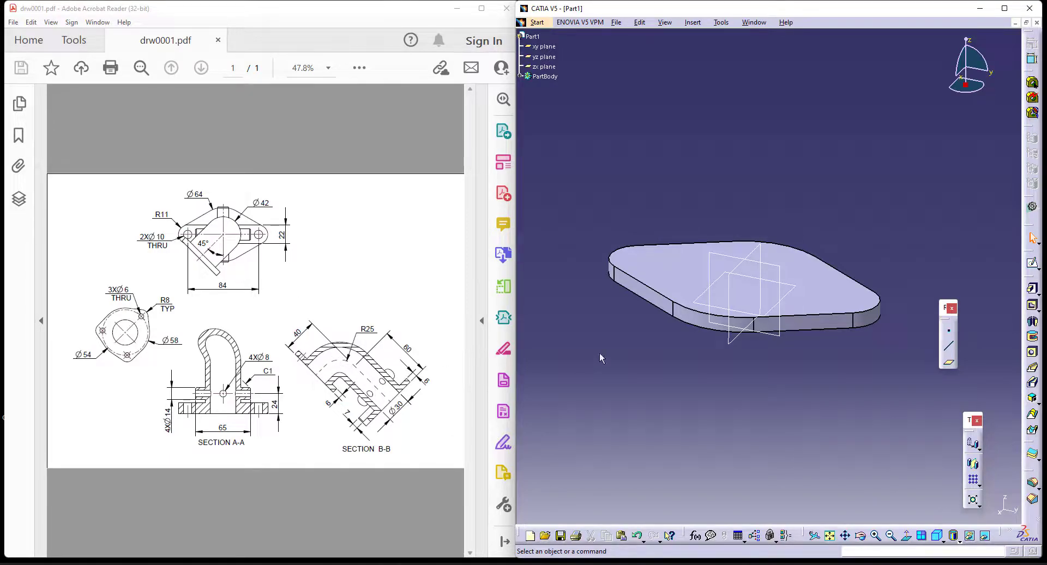
Step: Define a reference plane of type Angle/Normal to plane, with the Z axis as rotation axis and the zx plane as reference
middle_drag(737, 379, 754, 399)
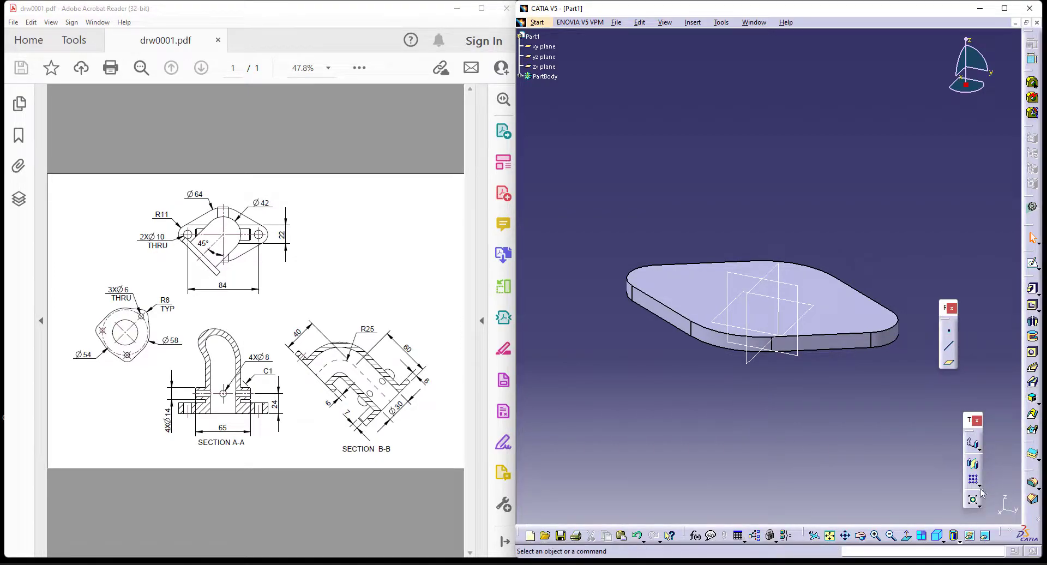
click(949, 363)
click(960, 434)
click(947, 460)
click(944, 422)
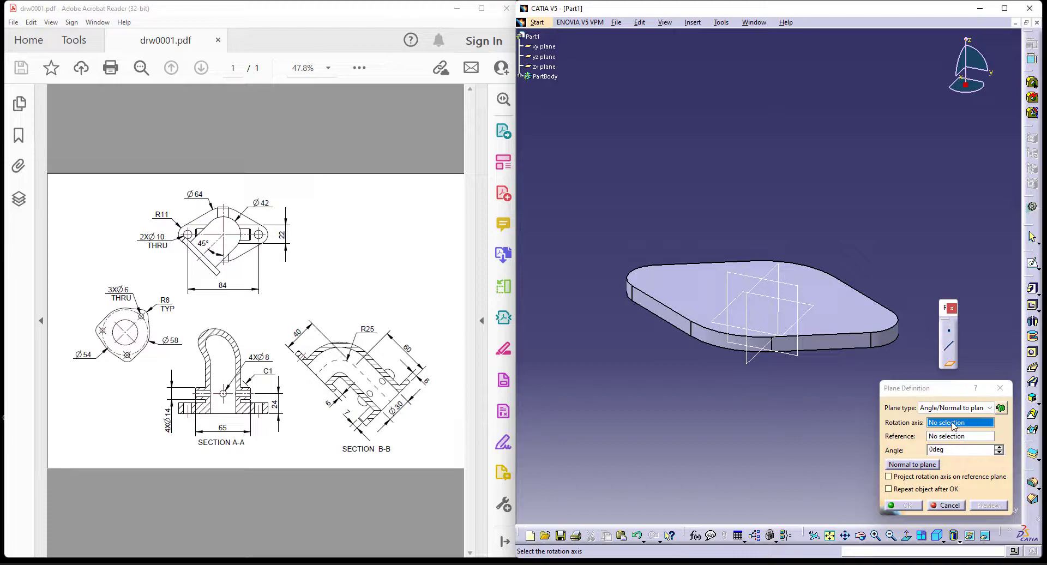
right_click(930, 423)
click(953, 469)
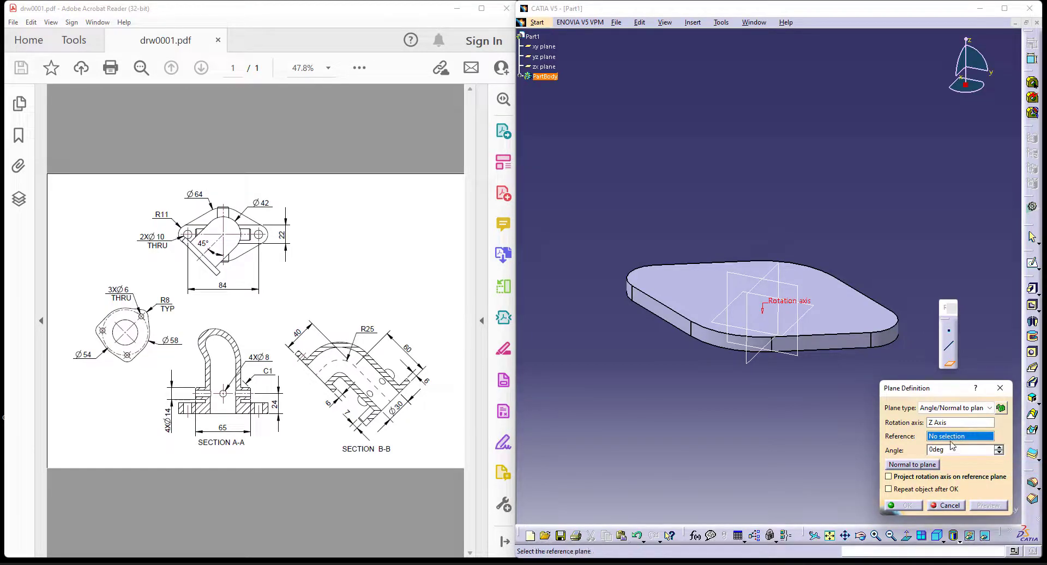
click(747, 362)
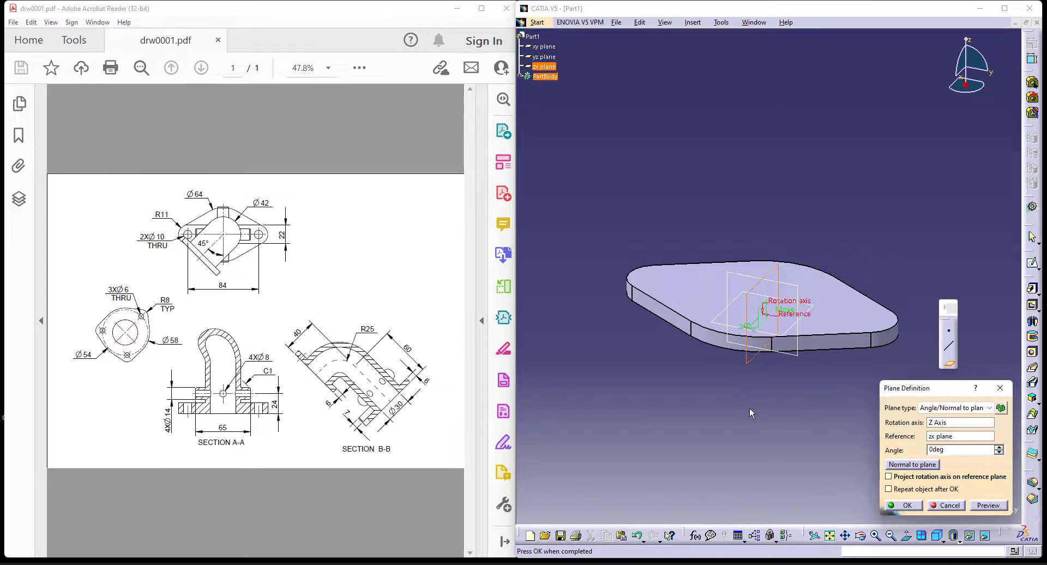
Step: Try an angle of 45 degrees for the reference plane
click(951, 447)
text(45)
key(Return)
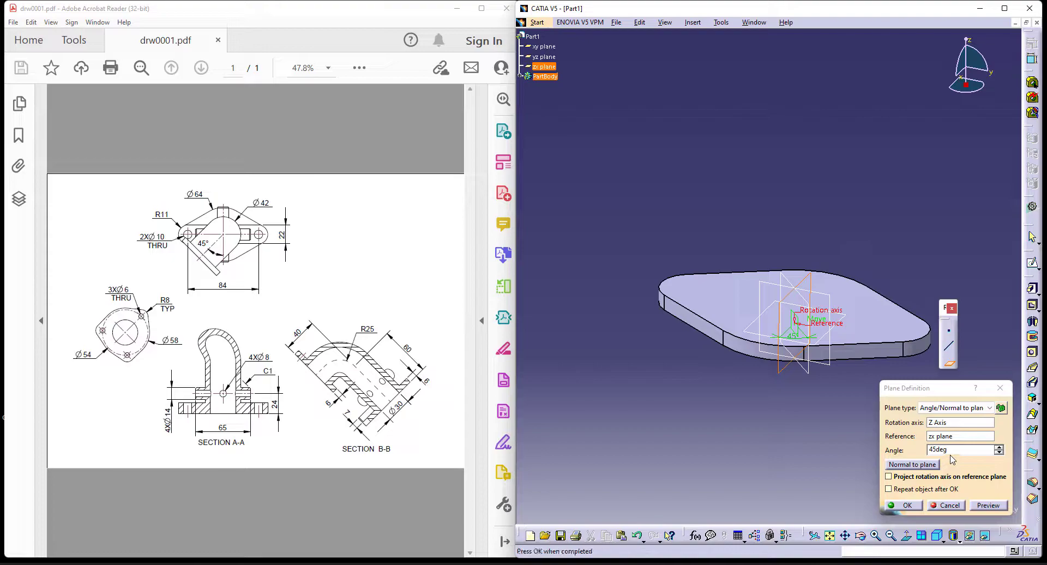
Step: Set the reference plane's angle to -45 degrees and create the plane
click(934, 449)
text(-45)
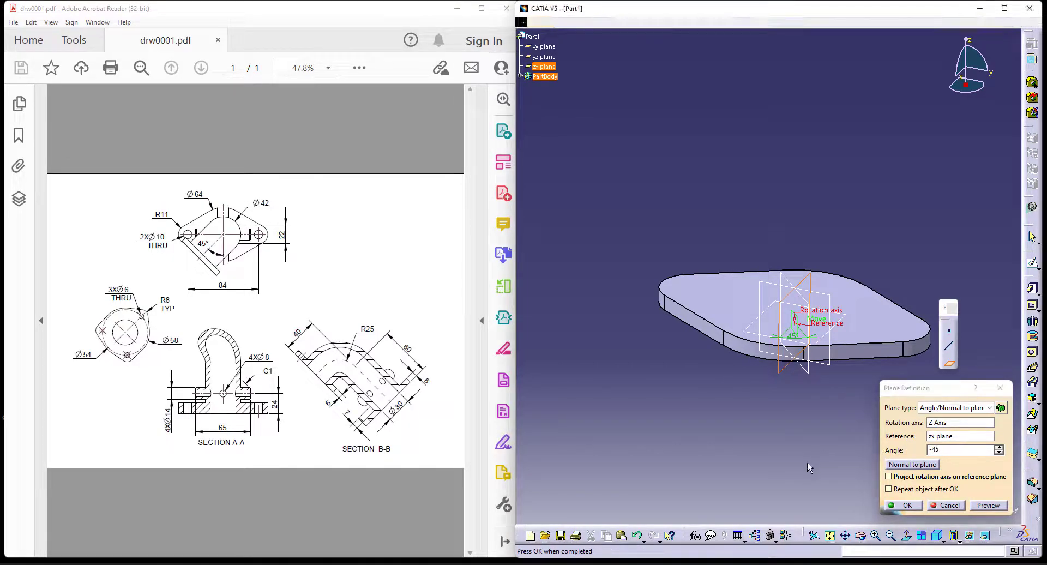
click(903, 505)
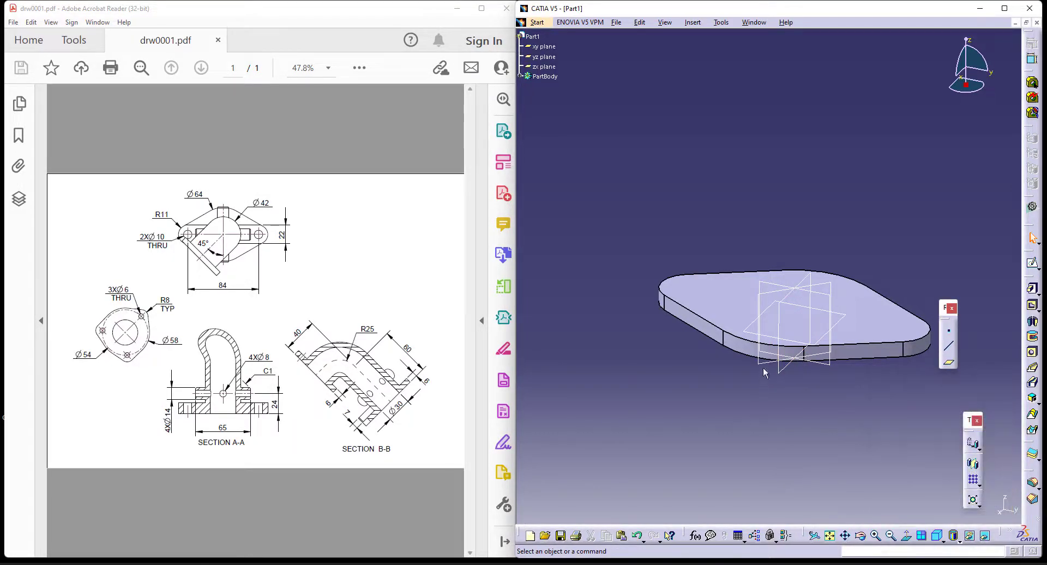
Step: Open a sketch on the new angled plane and project the plate's upper edge into it as construction geometry
middle_drag(738, 411, 799, 360)
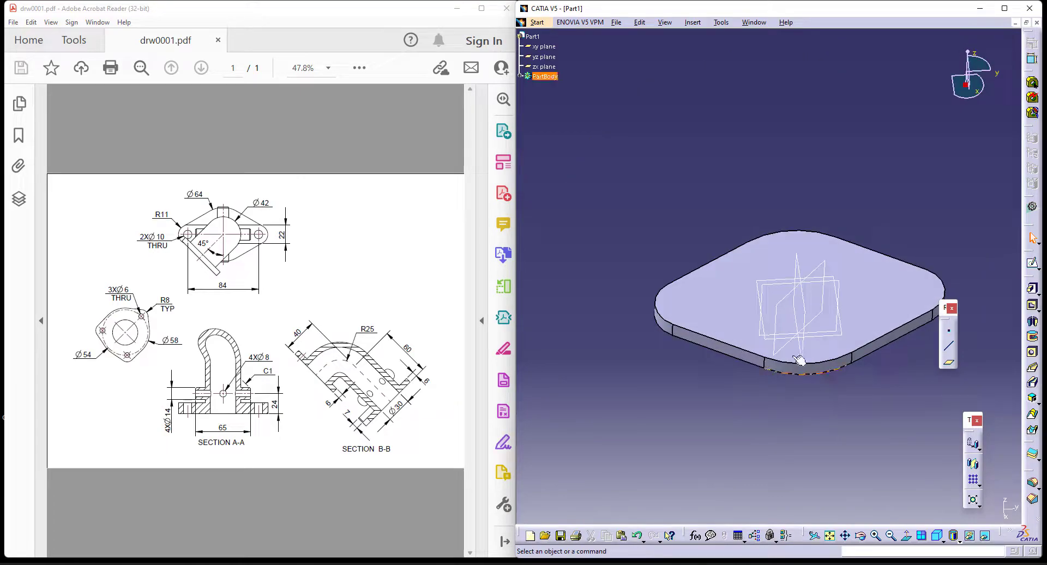
click(777, 311)
click(1032, 262)
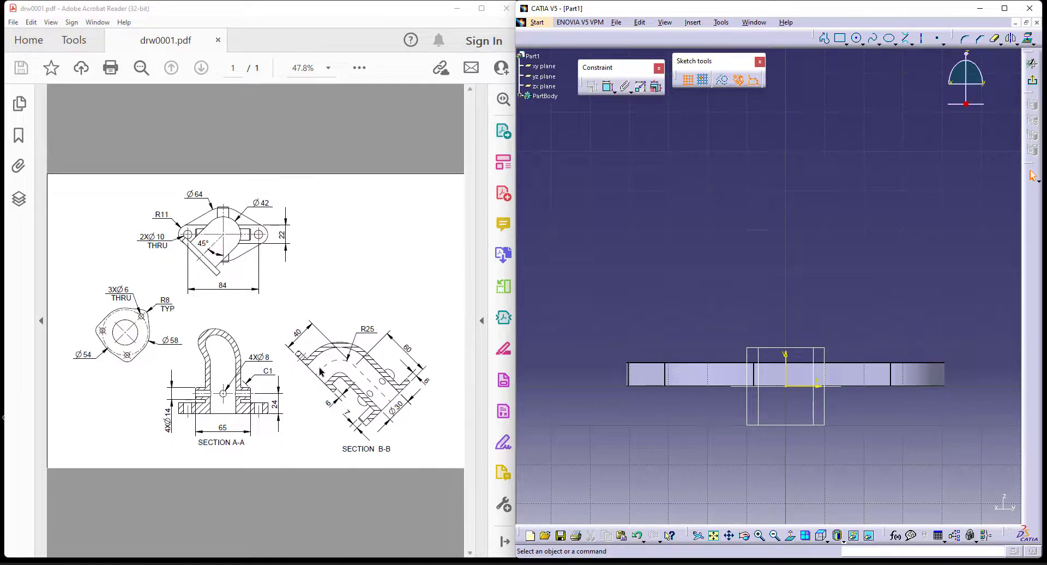
middle_drag(785, 252, 781, 276)
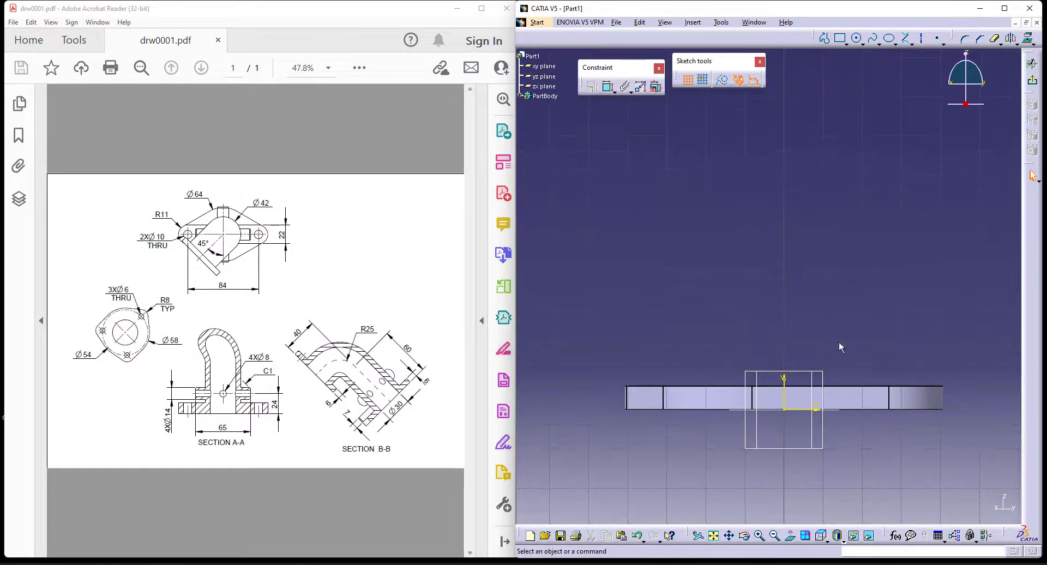
click(832, 390)
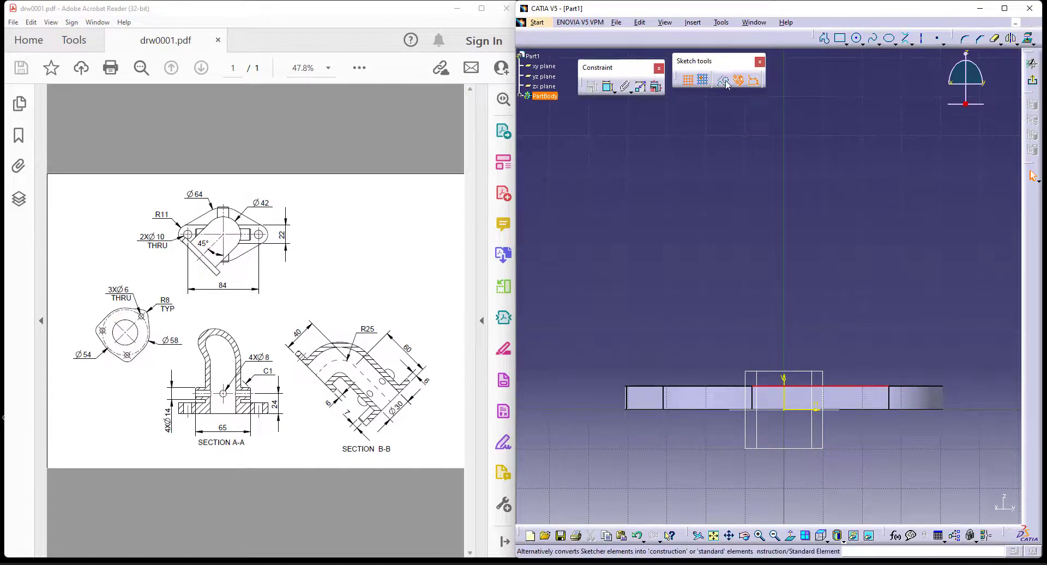
click(1029, 38)
Step: Sketch a vertical line up from the projected plate edge, a tangent arc about 19 mm in radius and a short line continuing tangentially
middle_drag(820, 199, 833, 227)
click(824, 39)
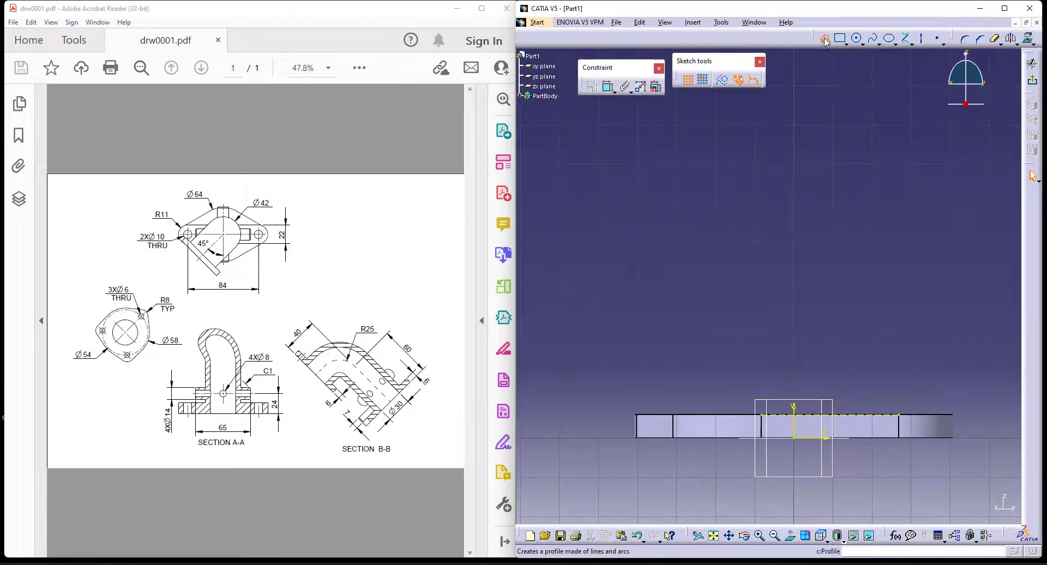
click(795, 404)
click(794, 296)
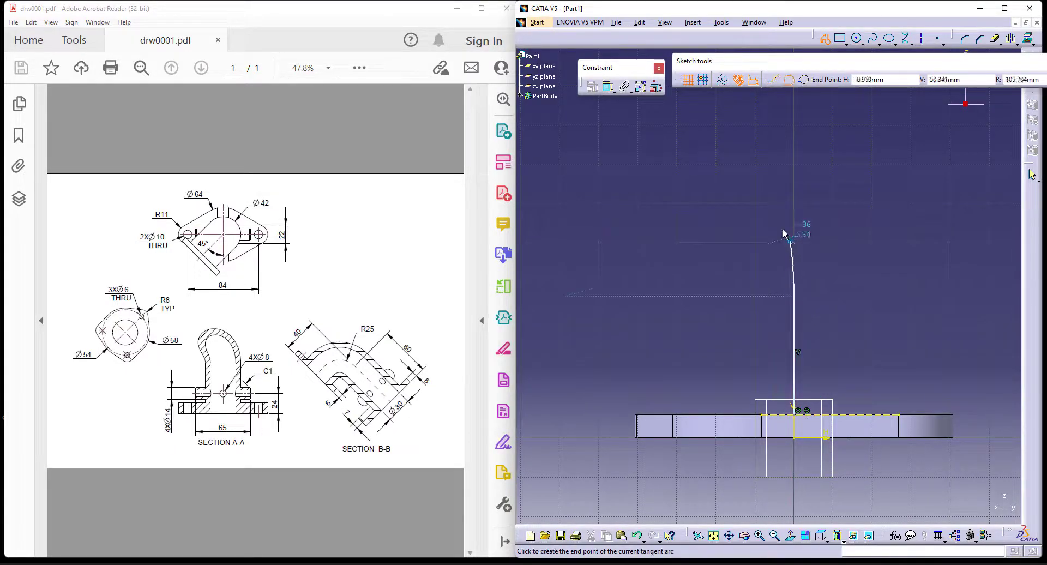
double_click(661, 224)
click(842, 349)
middle_drag(843, 350, 839, 338)
Step: Dimension the height of the arc's lower end above the plate's base and set it to 60 mm
click(607, 86)
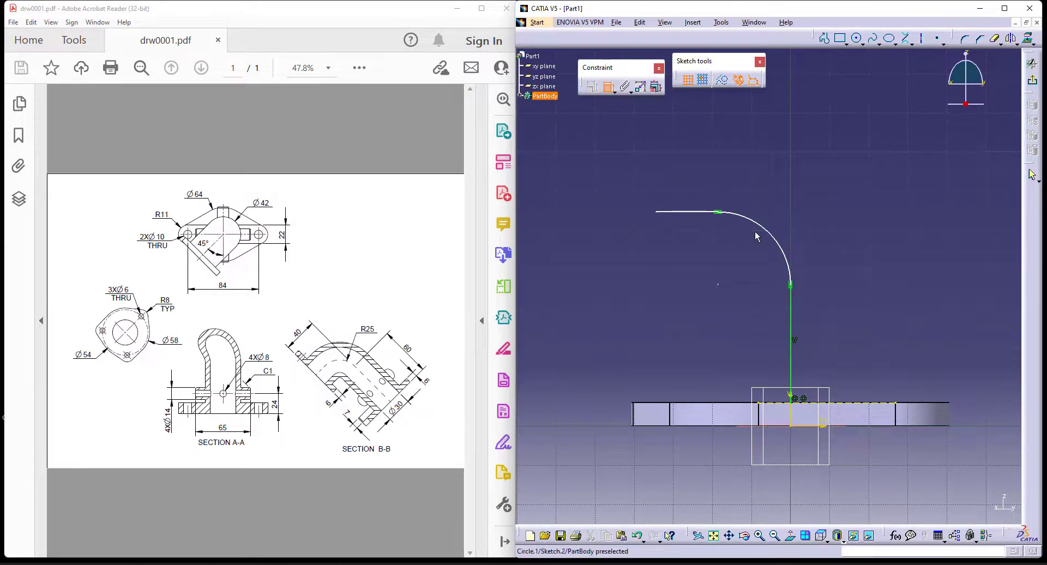
click(792, 284)
click(971, 360)
double_click(969, 359)
text(60mm)
key(Return)
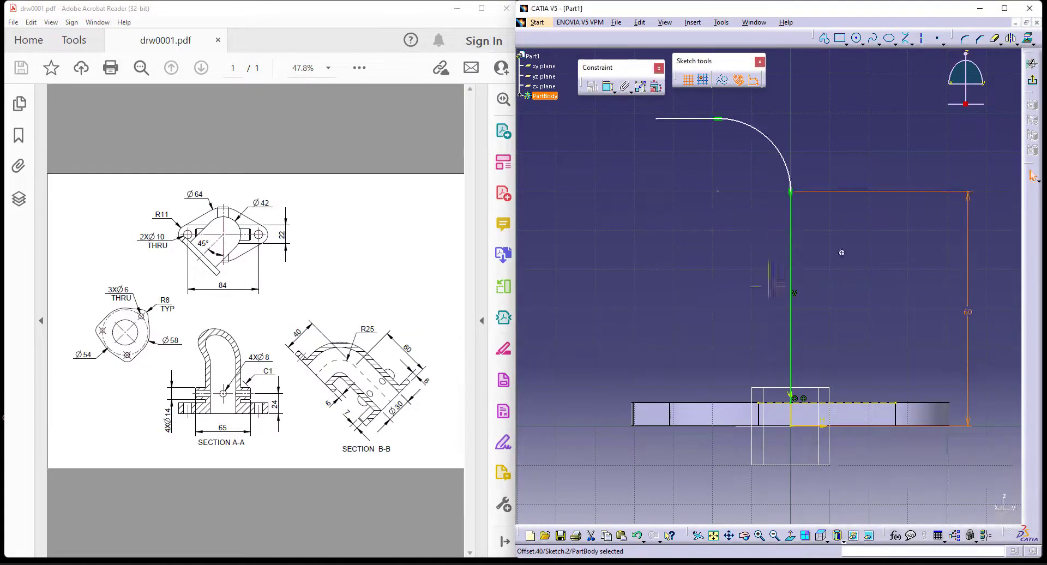
Step: Dimension the arc's radius and set it to 25 mm
click(608, 86)
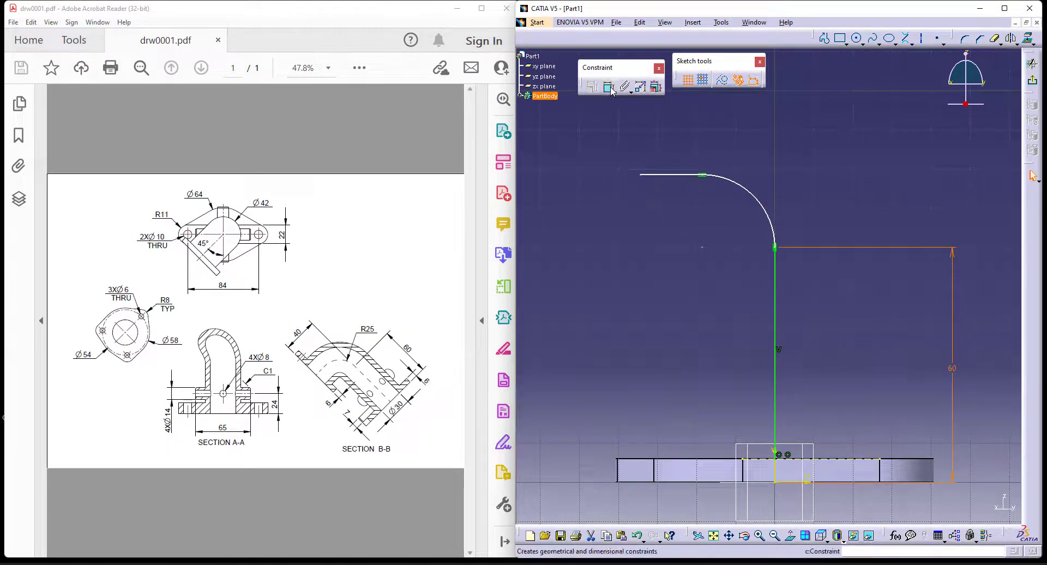
click(752, 198)
click(792, 157)
double_click(795, 152)
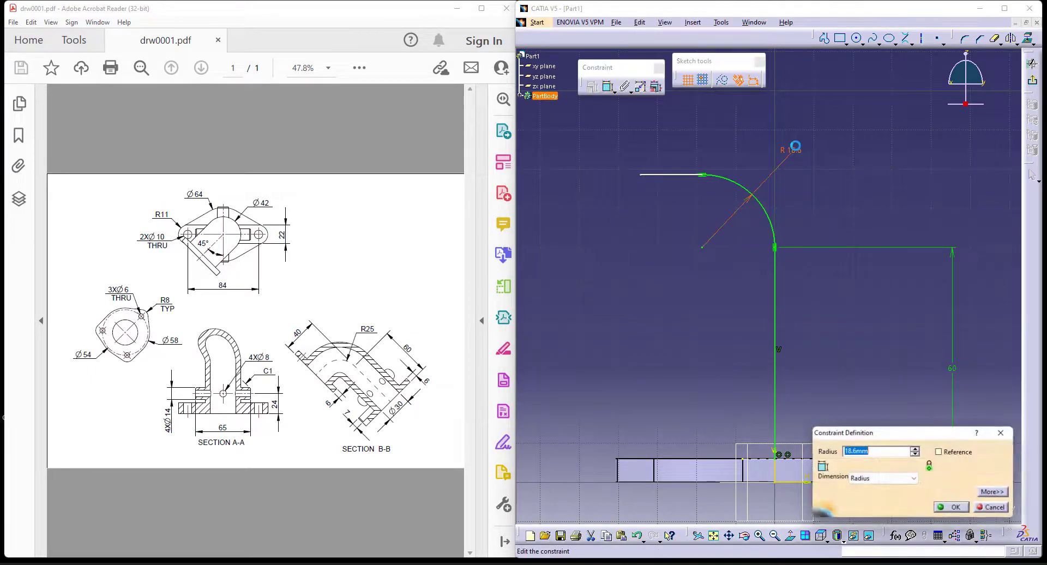
text(25)
key(Return)
click(750, 317)
Step: Dimension the horizontal distance between the vertical line and the free end of the short top line
middle_drag(707, 331, 750, 342)
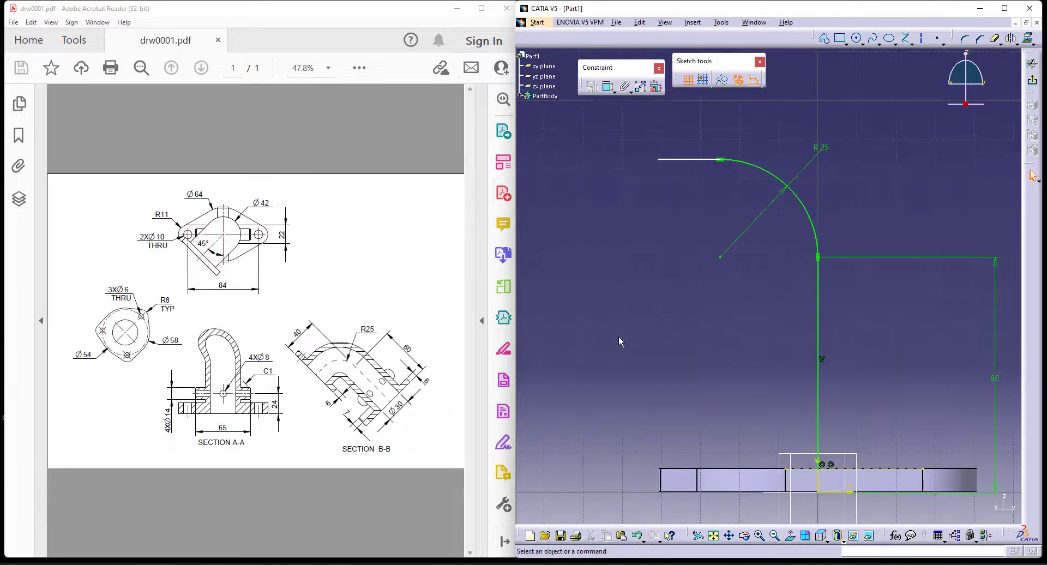
click(607, 86)
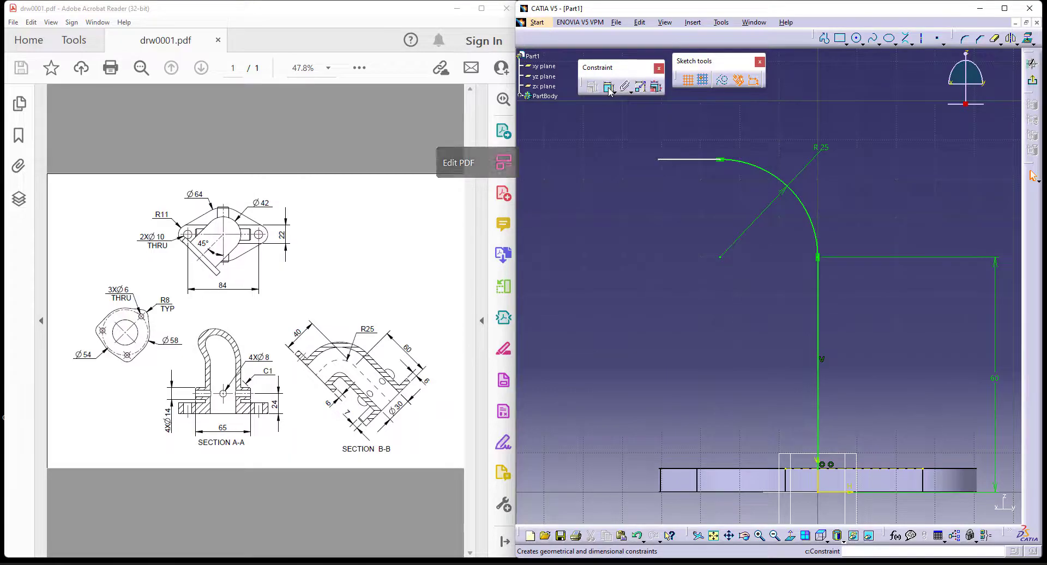
click(825, 306)
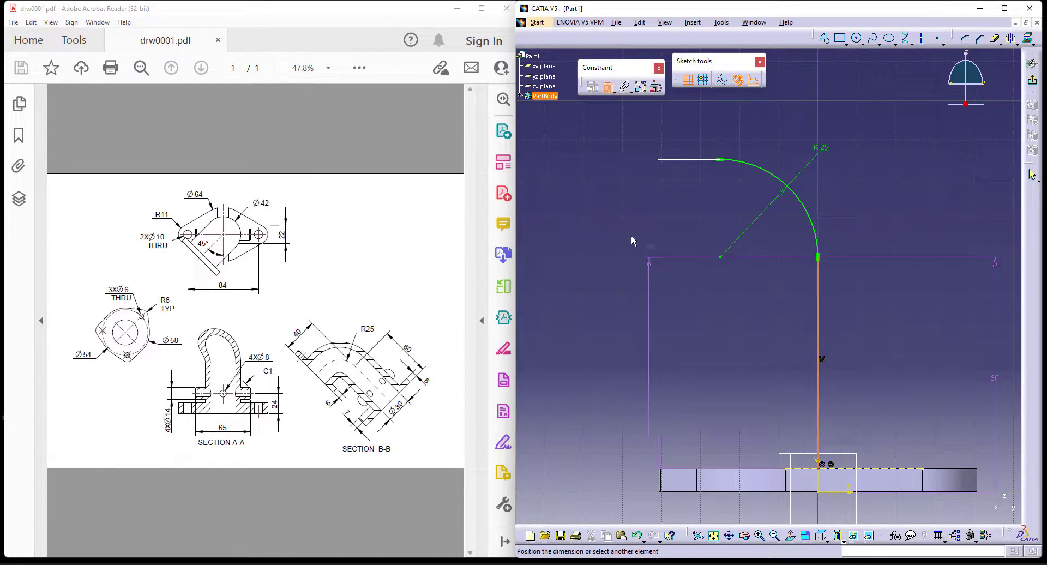
click(662, 161)
click(733, 115)
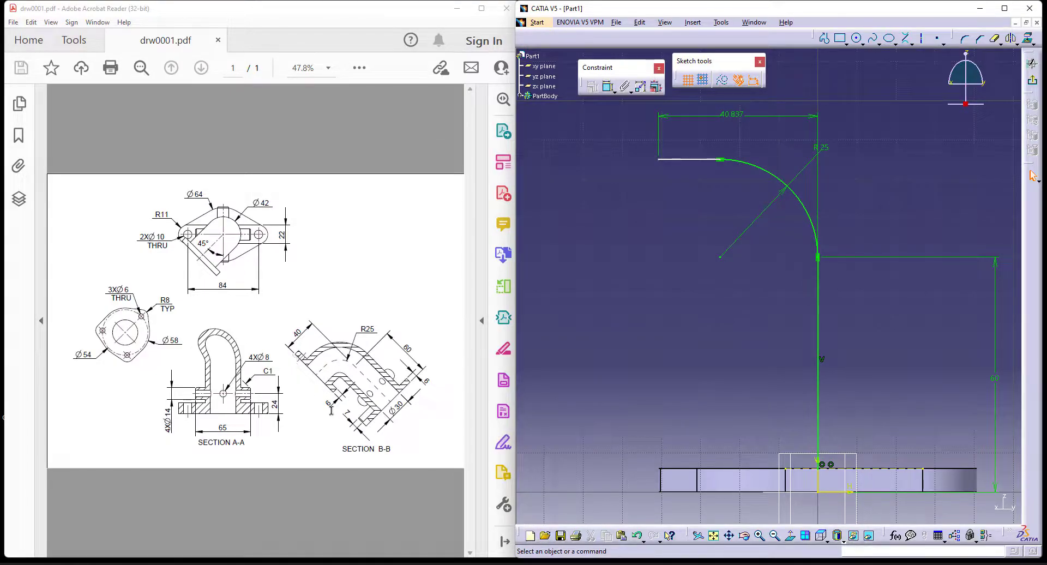
Step: Try a value of 40-6 mm for the path's horizontal dimension and undo it
double_click(737, 114)
text(4)
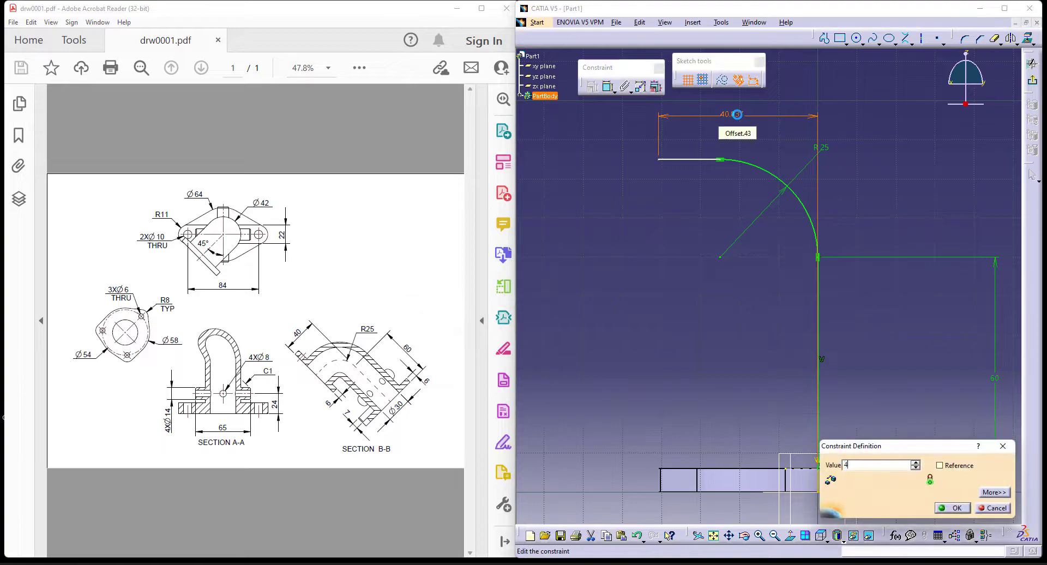
text(0-6)
key(Return)
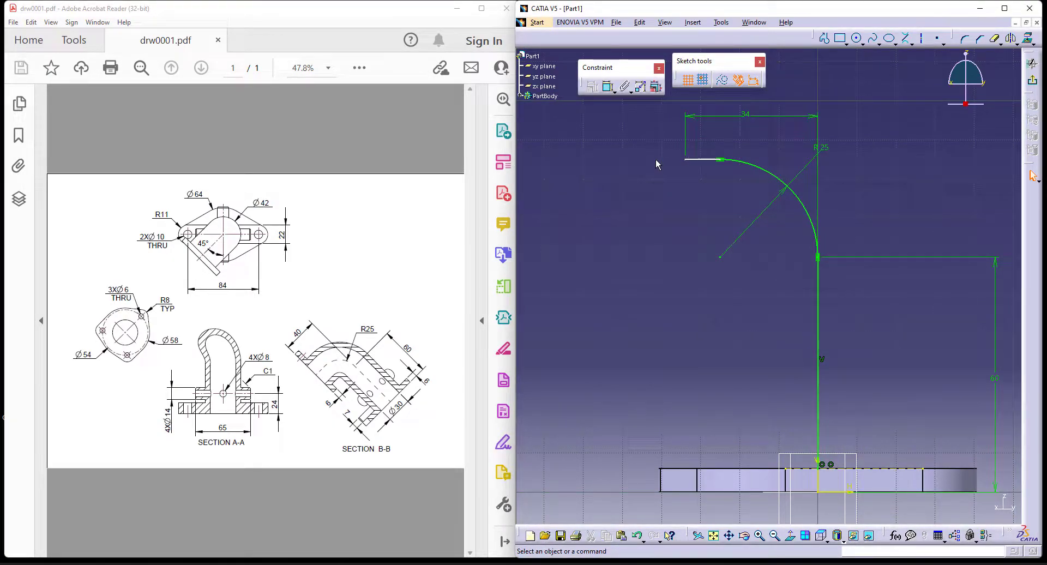
key(ctrl+z)
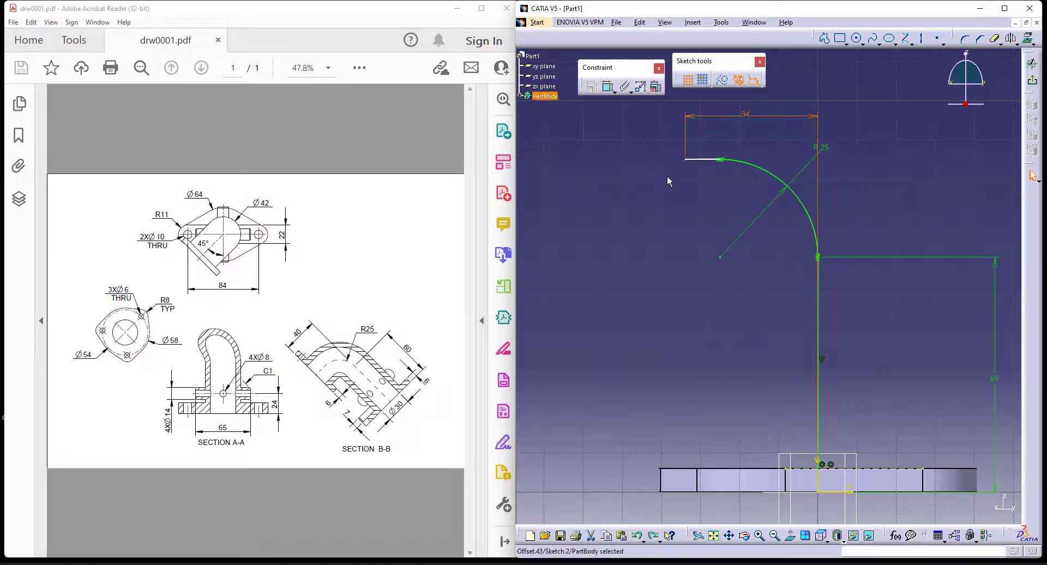
key(ctrl+z)
Step: Try deleting the short top line and setting the horizontal dimension to 40 mm, and undo these changes
click(684, 160)
key(Delete)
click(658, 160)
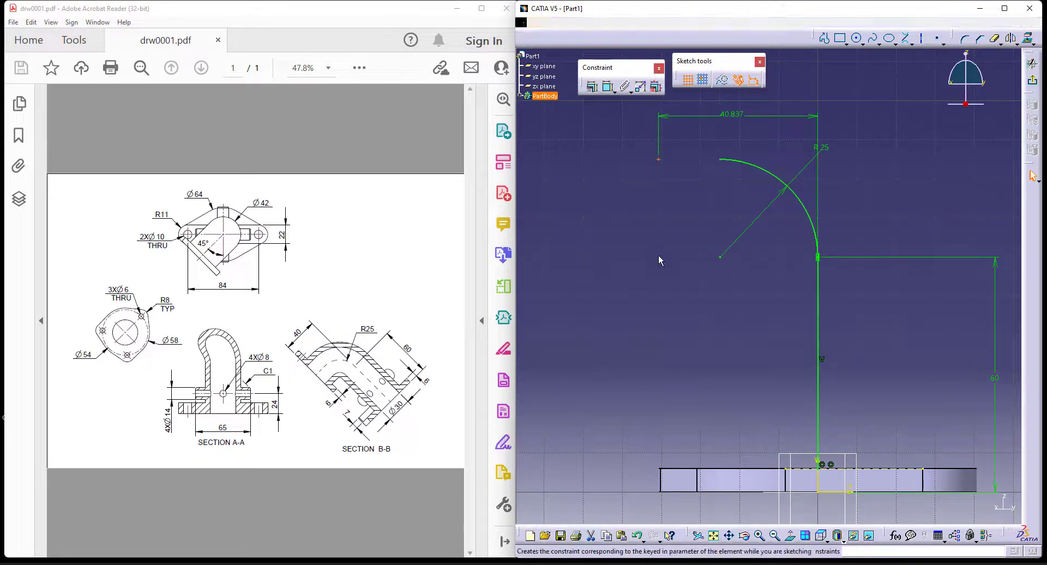
double_click(730, 115)
text(40mm)
key(Return)
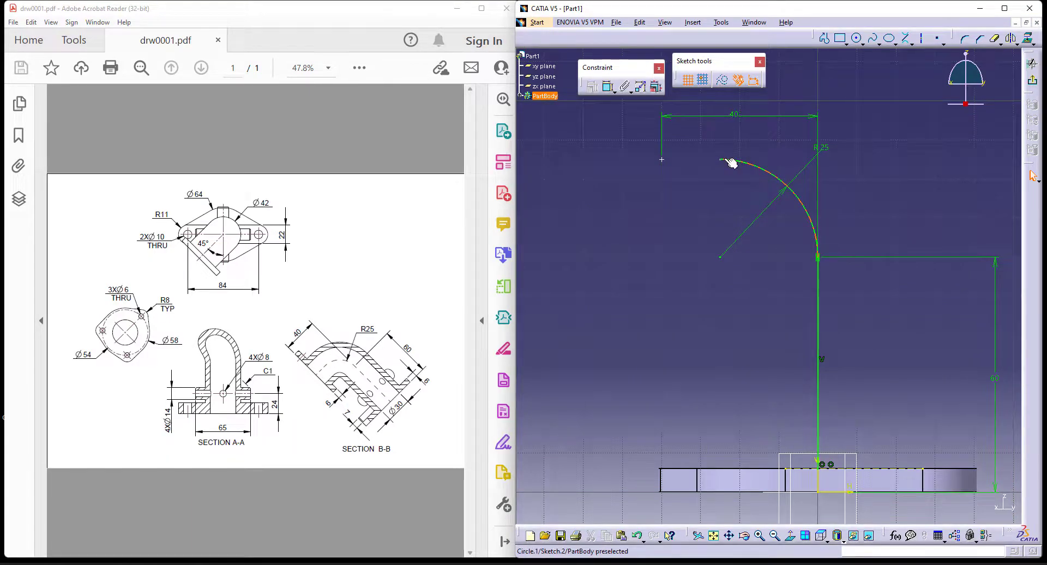
key(ctrl+z)
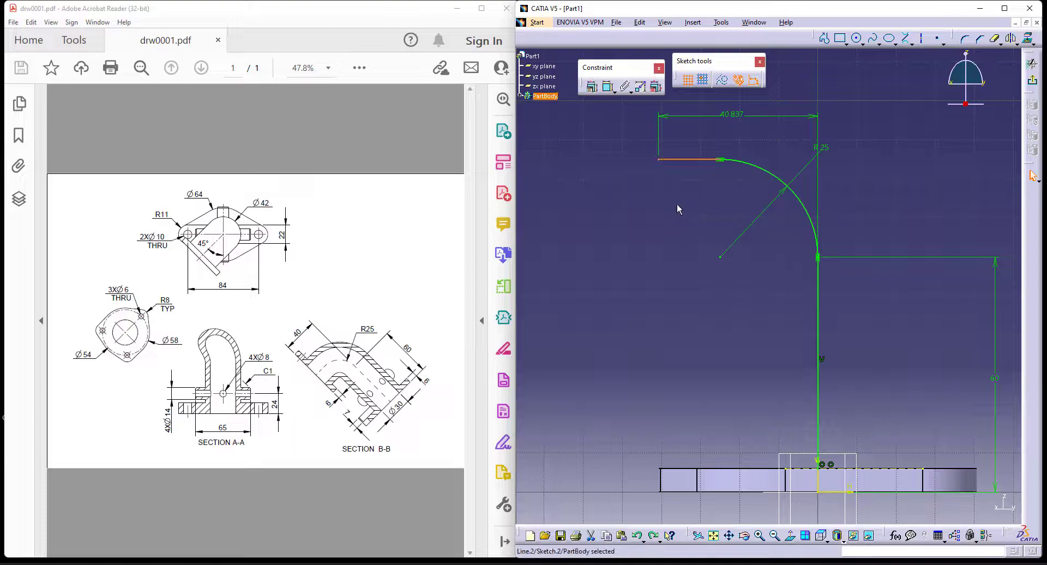
key(ctrl+z)
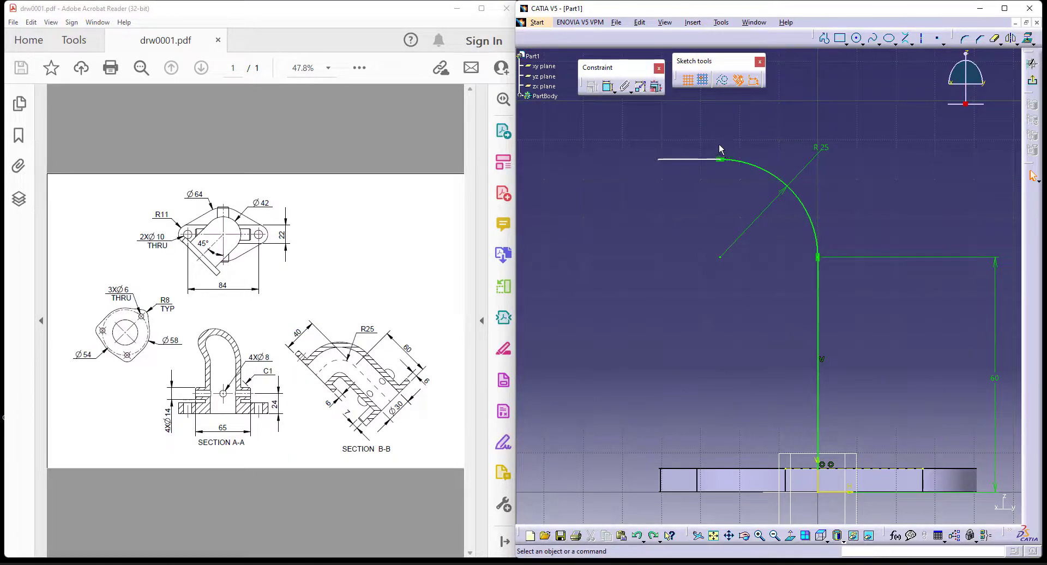
Step: Restore the path's horizontal dimension and set it to 34 mm
key(ctrl+y)
double_click(732, 113)
text(34)
key(Return)
click(865, 184)
mouse_move(877, 341)
middle_down()
mouse_move(876, 311)
mouse_move(865, 339)
middle_up()
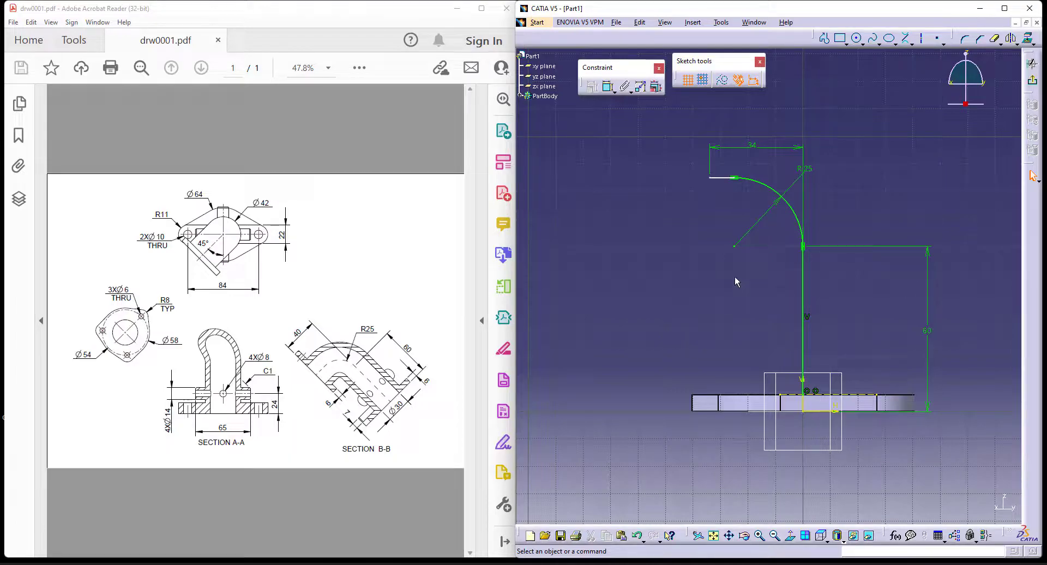
Step: Constrain the short top line to be horizontal and close the path sketch
drag(715, 182, 659, 231)
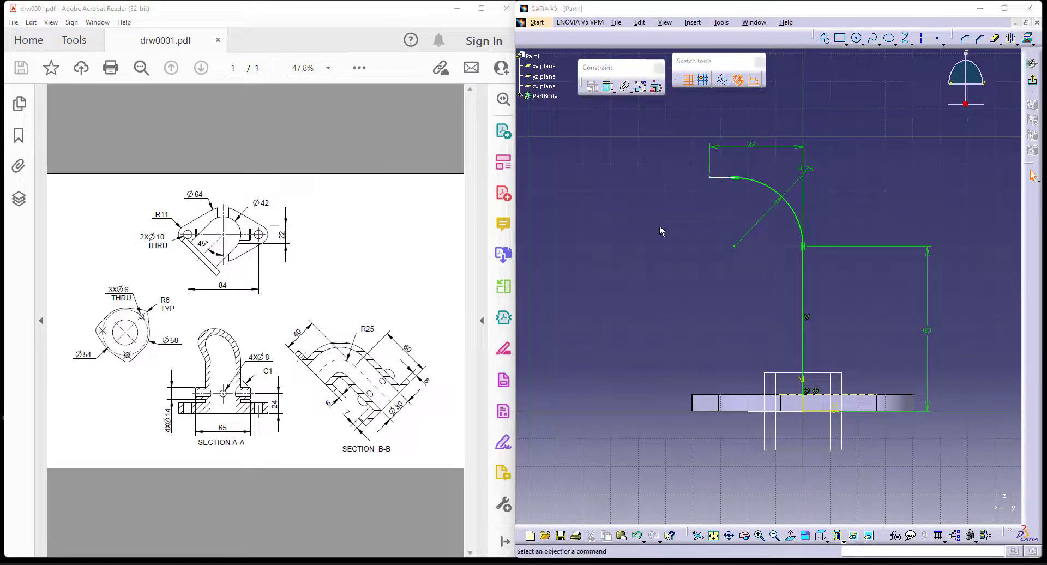
right_click(716, 177)
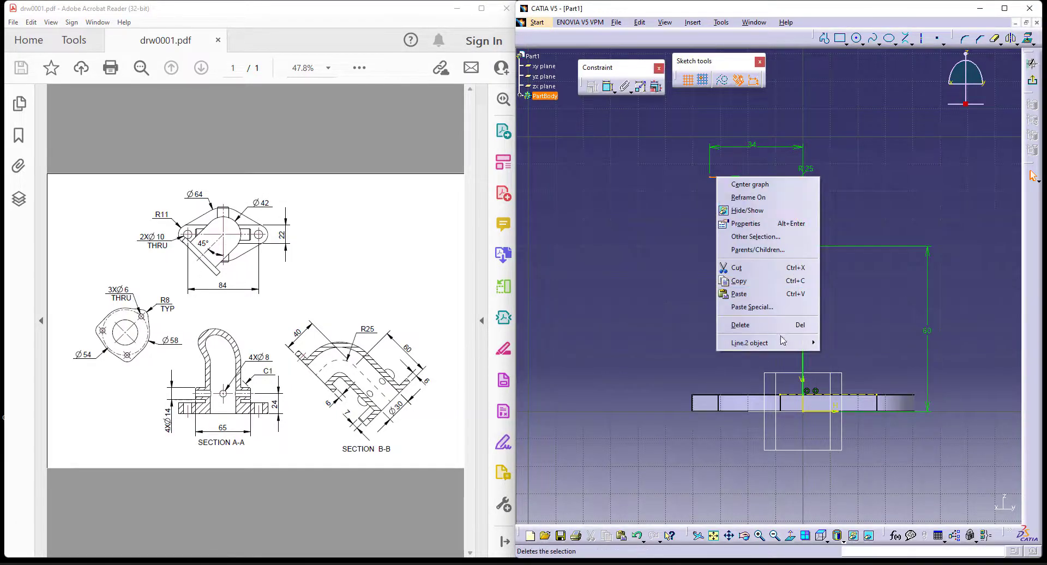
mouse_move(774, 342)
click(851, 373)
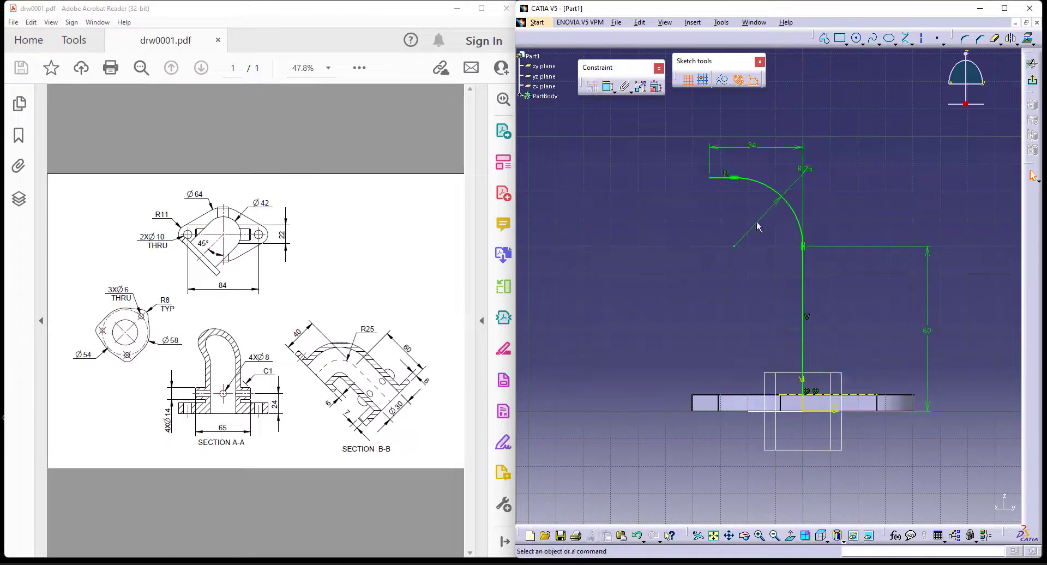
click(1038, 79)
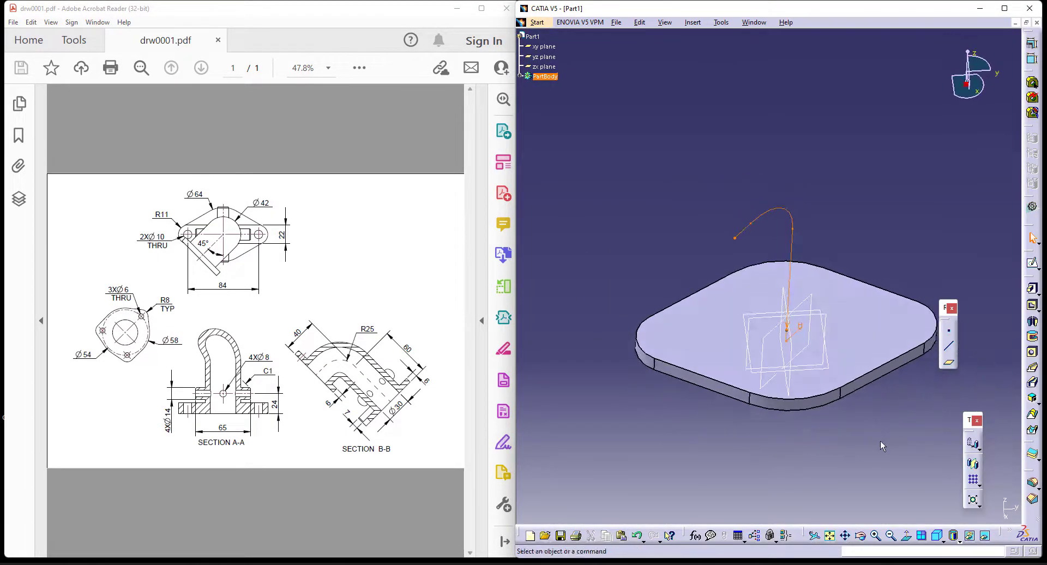
middle_drag(840, 430, 819, 355)
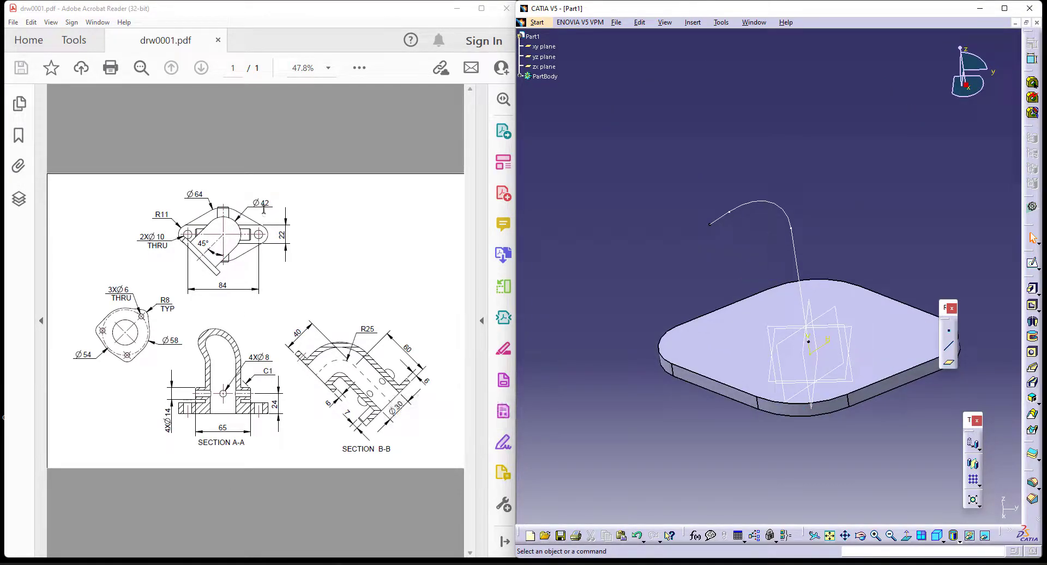
click(1033, 371)
middle_drag(826, 442, 794, 445)
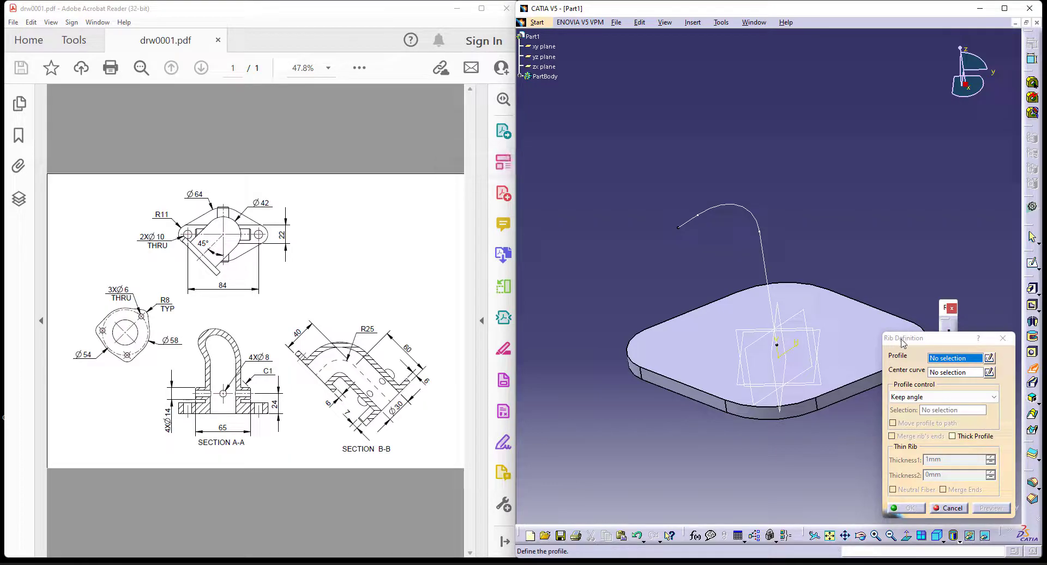
click(907, 336)
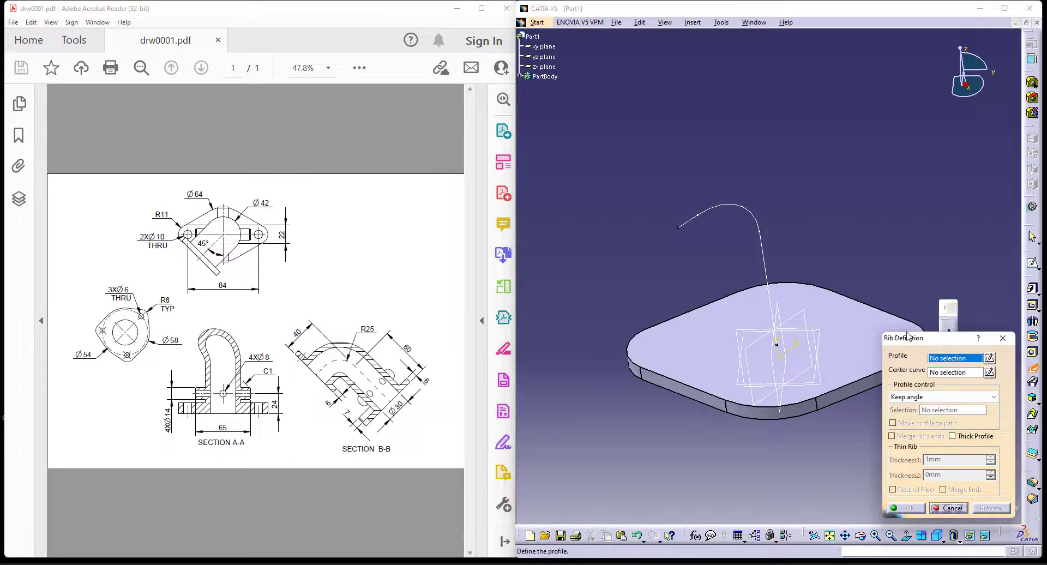
click(943, 373)
click(946, 359)
click(958, 513)
Step: Open a new sketch parallel to the base plate and draw a circle about 8 mm in radius centred on the origin
middle_drag(864, 418, 862, 368)
click(860, 367)
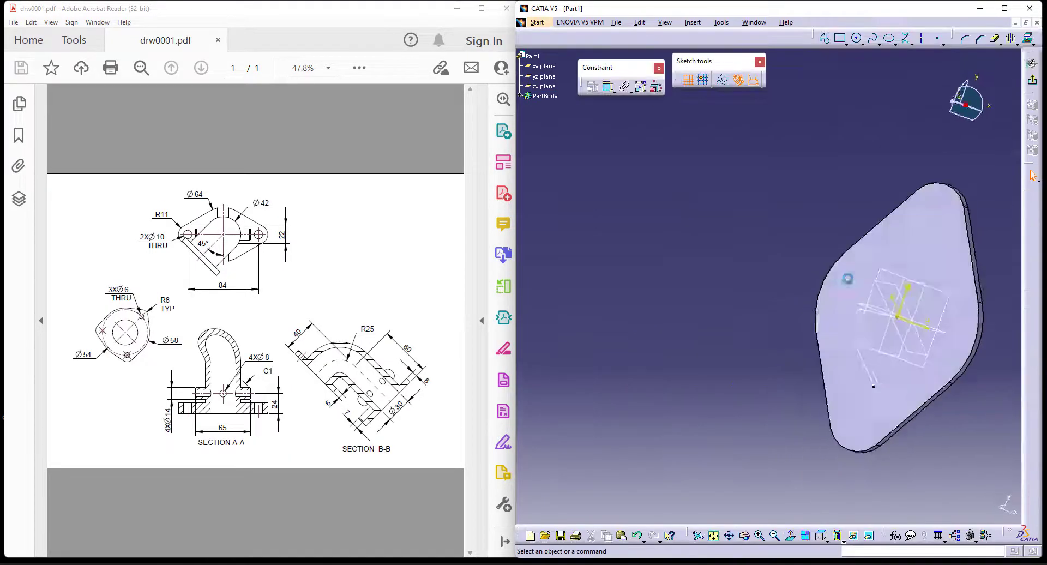
mouse_move(918, 320)
middle_down()
mouse_move(817, 330)
mouse_move(779, 306)
middle_up()
middle_drag(780, 306, 698, 297)
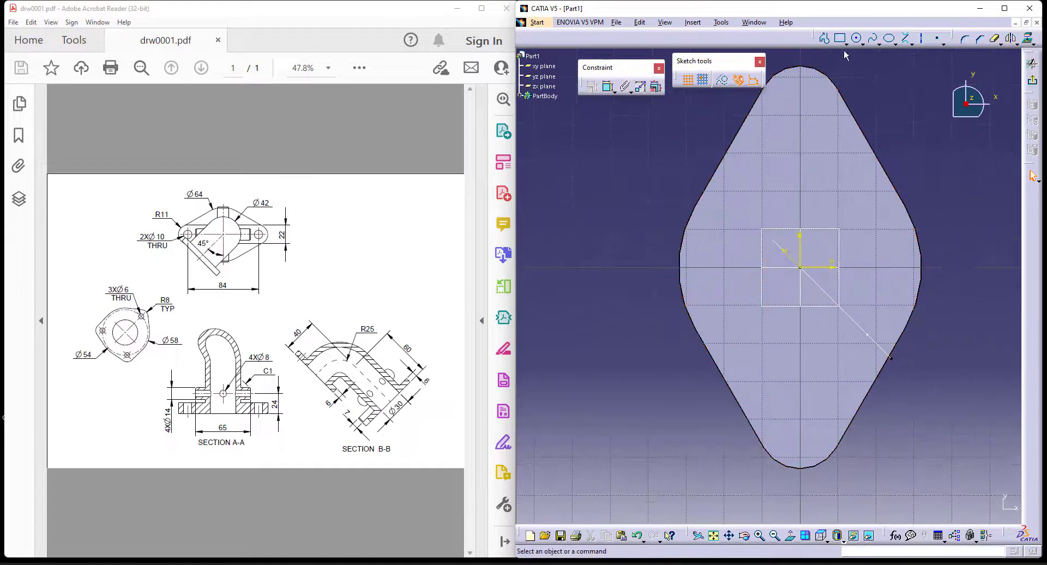
click(858, 38)
click(801, 267)
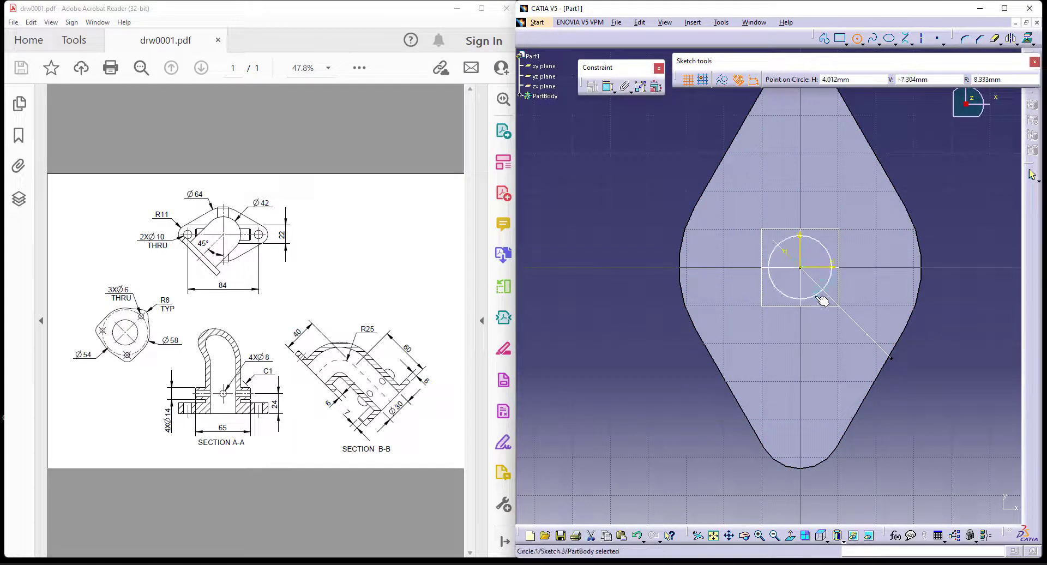
click(822, 290)
Step: Dimension the circle by diameter, set it to 42 mm and close the sketch
click(608, 86)
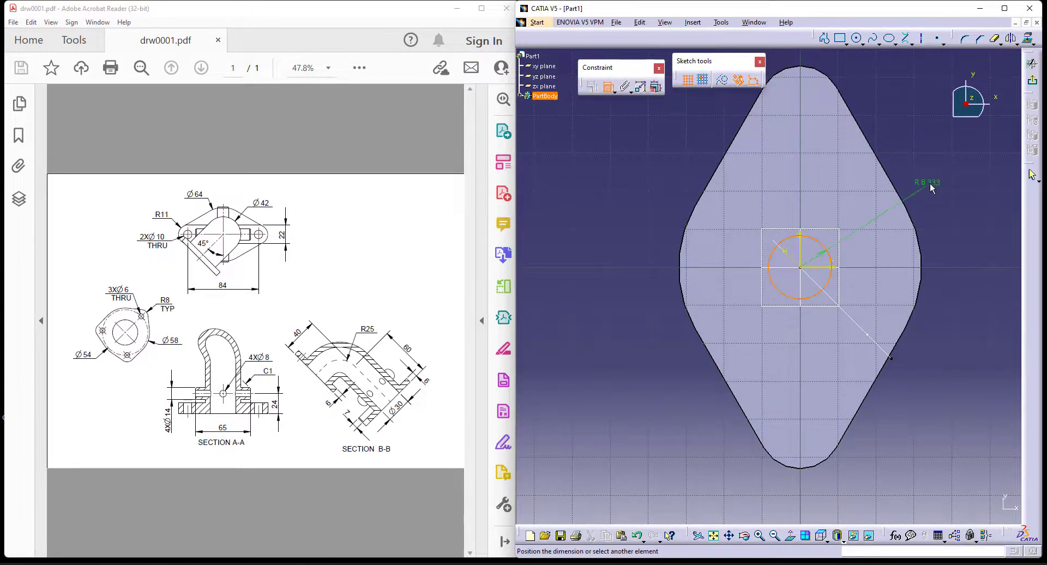
click(930, 180)
double_click(930, 180)
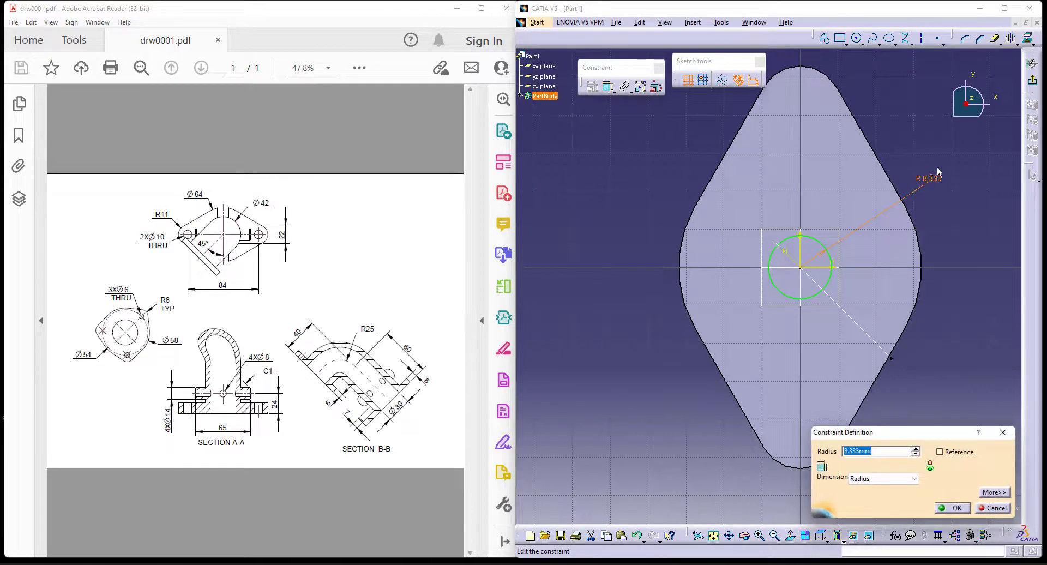
click(904, 480)
click(872, 498)
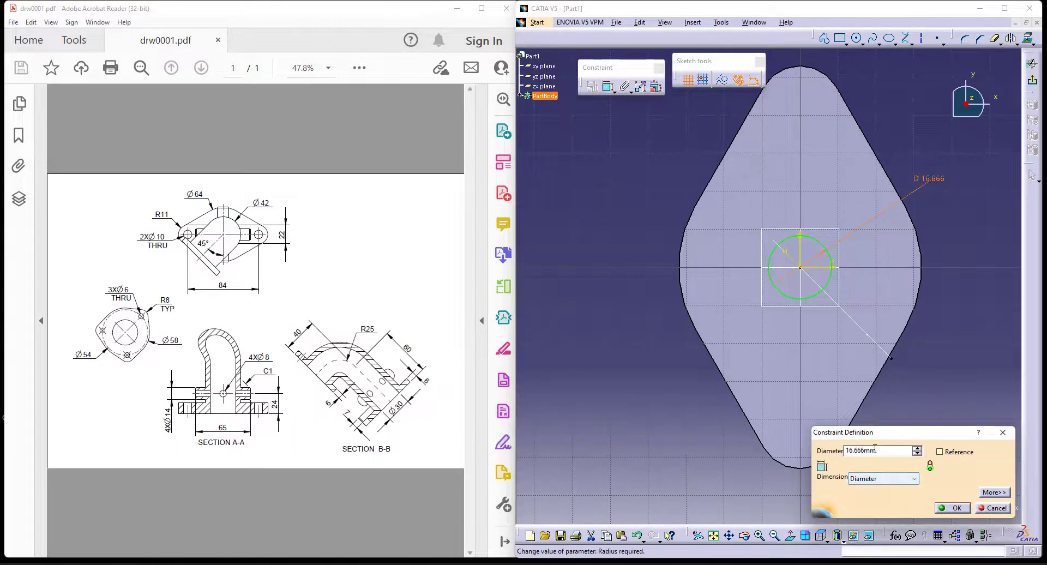
text(42)
key(Return)
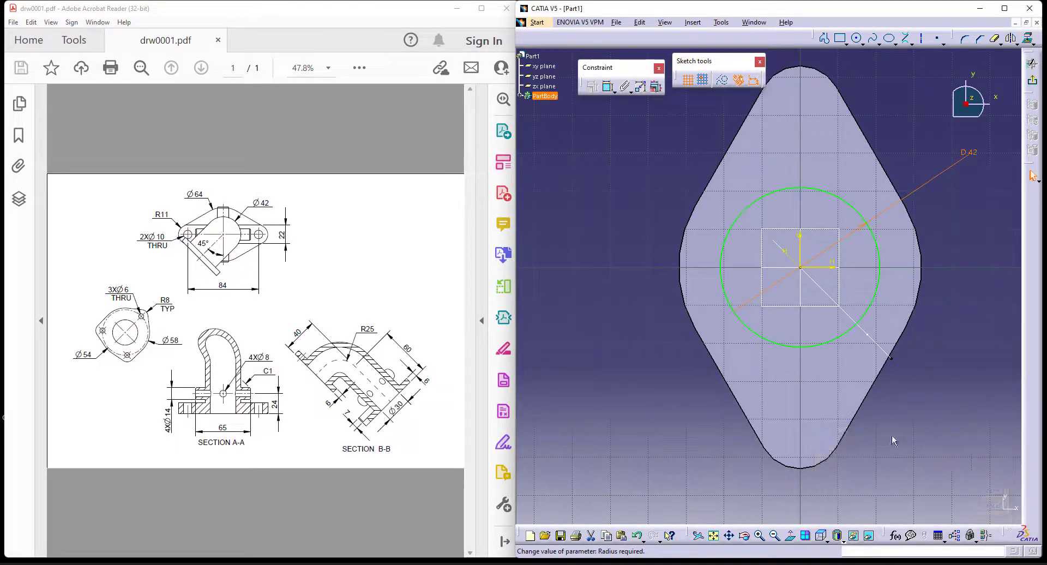
click(1033, 83)
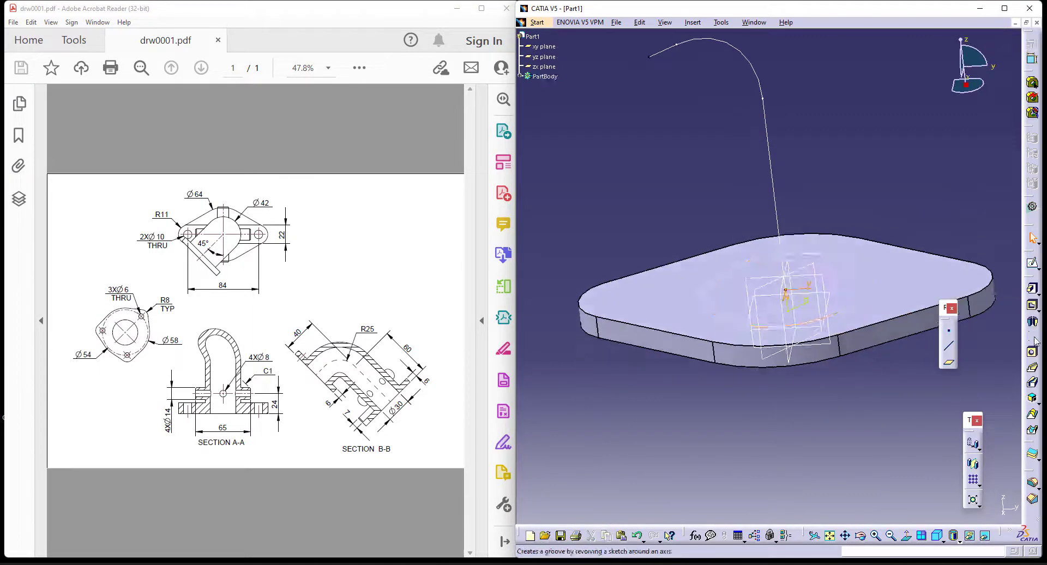
Step: Sweep the 42 mm circle along the angled path above the base flange as a rib
click(1033, 371)
mouse_move(843, 355)
middle_down()
mouse_move(849, 413)
mouse_move(806, 399)
middle_up()
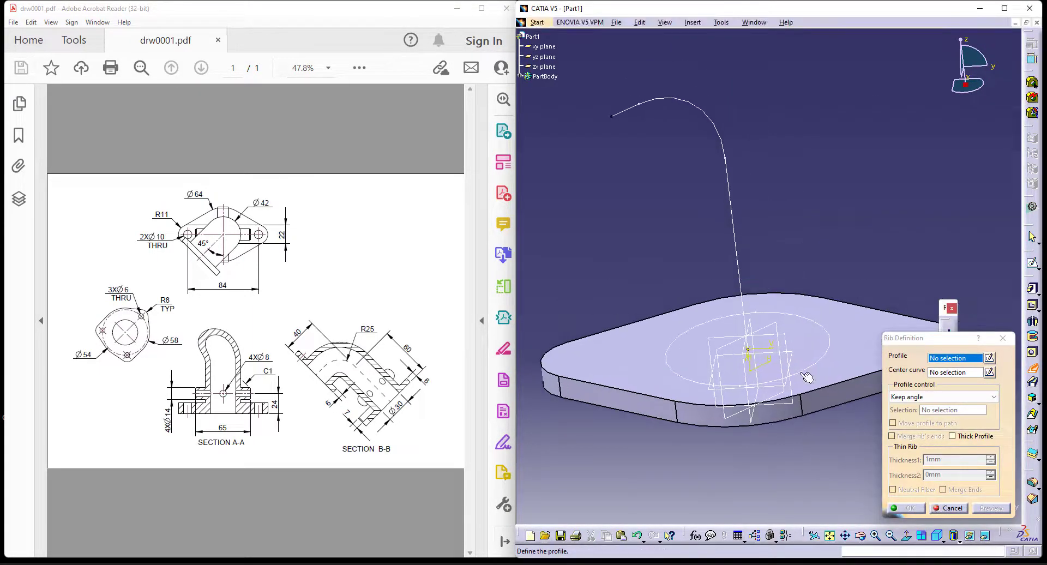
click(778, 318)
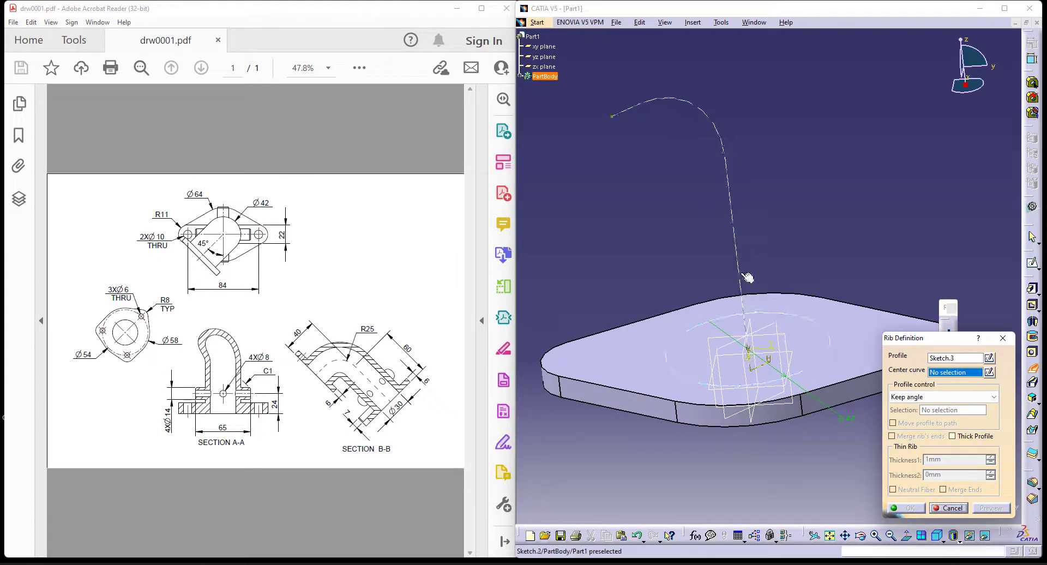
click(745, 276)
click(919, 512)
middle_drag(736, 315, 750, 254)
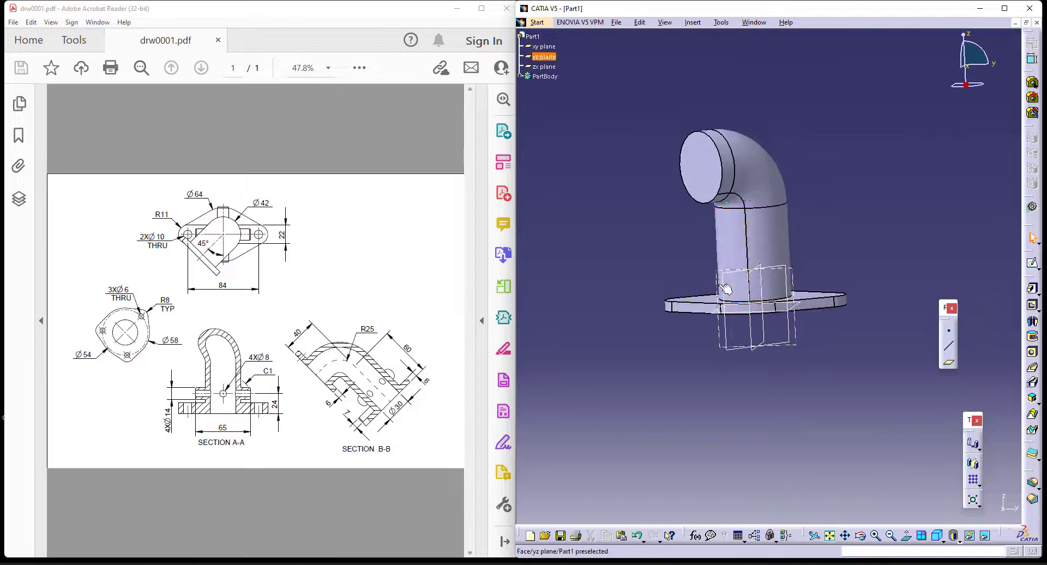
click(937, 536)
middle_drag(758, 309, 769, 436)
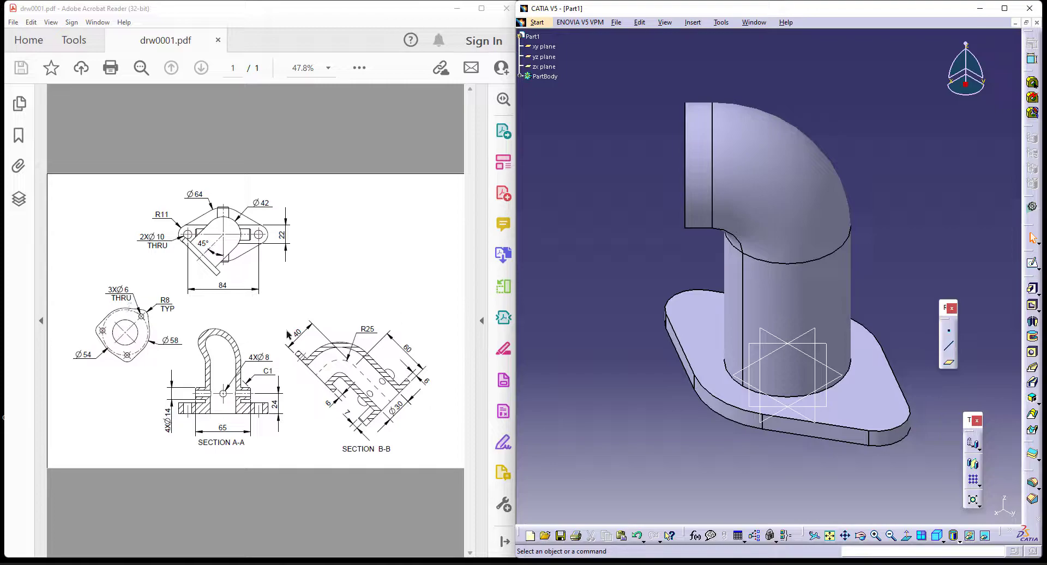
Step: Open a sketch on the pipe's free end face, project its circular edge and convert it to construction geometry
middle_drag(647, 259, 697, 240)
click(729, 167)
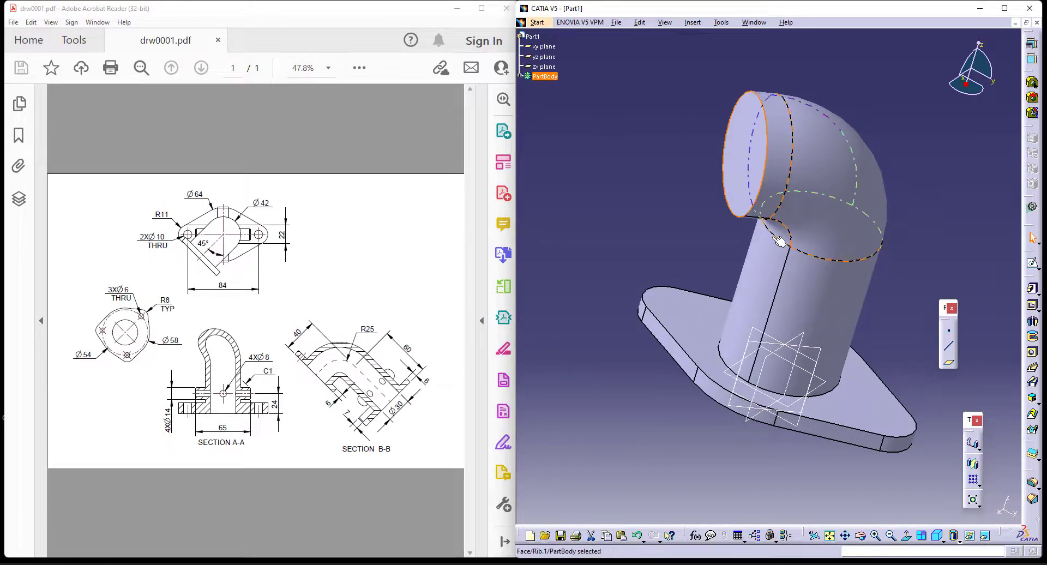
click(1036, 262)
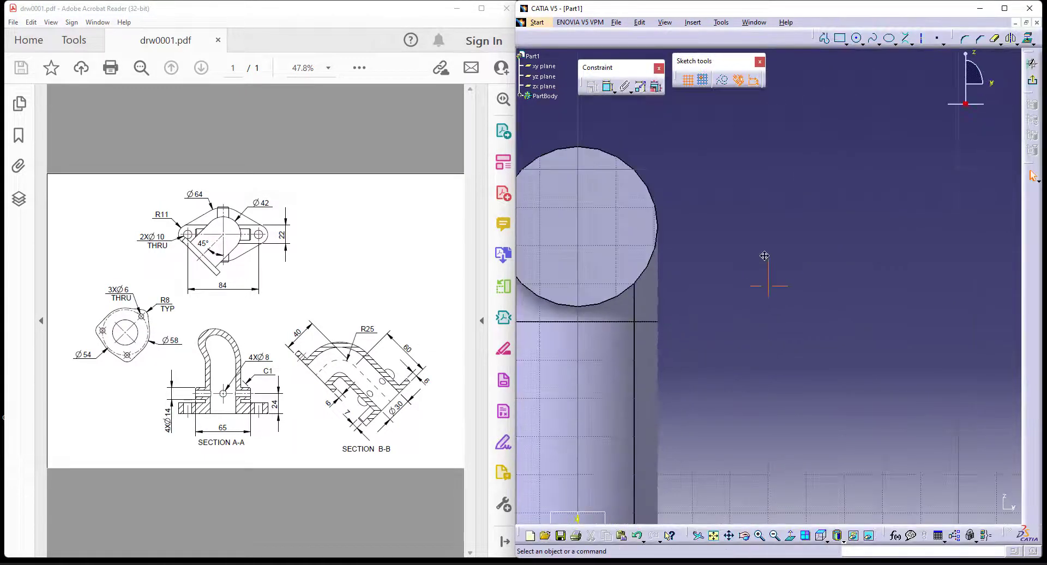
click(860, 228)
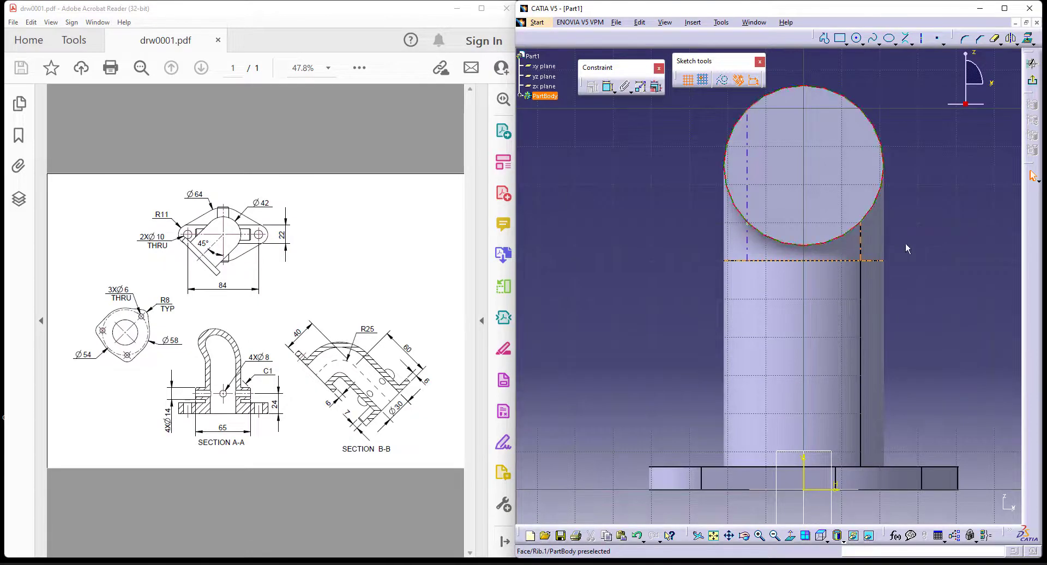
middle_drag(890, 243, 773, 147)
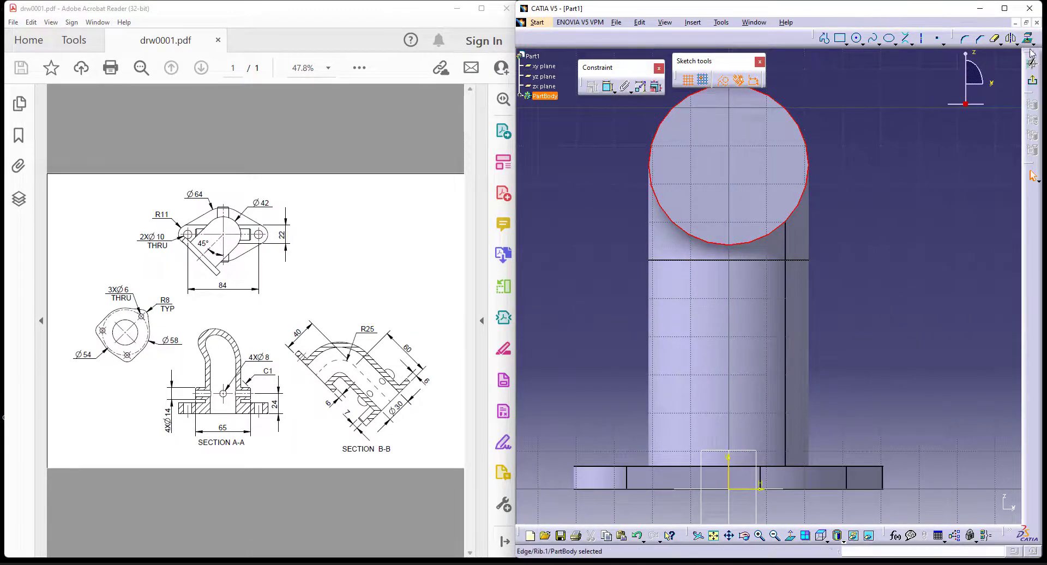
click(946, 220)
mouse_move(930, 214)
middle_down()
mouse_move(872, 223)
mouse_move(890, 222)
middle_up()
click(724, 81)
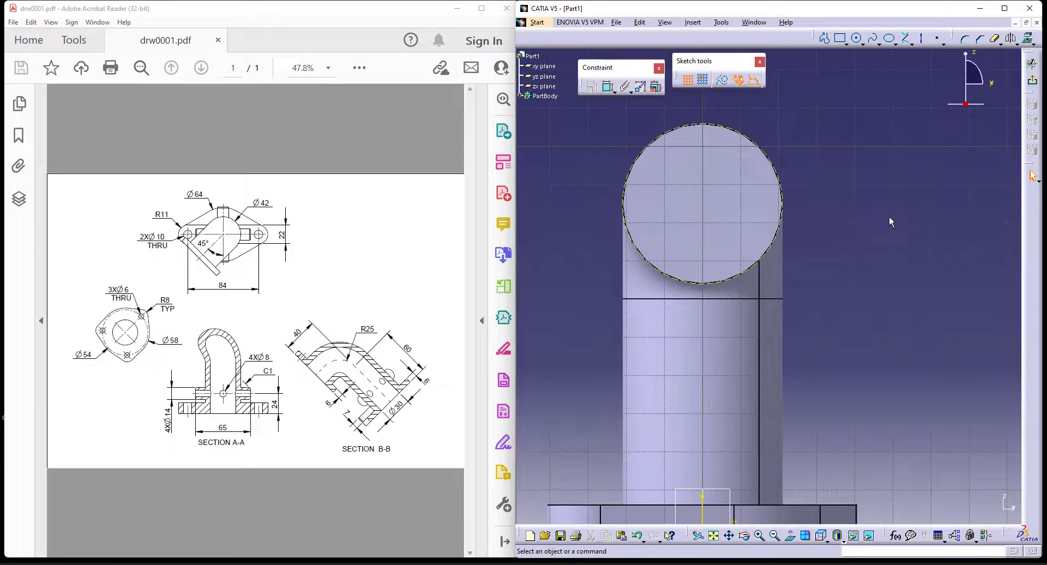
Step: Draw a horizontal and a vertical infinite construction line through the centre of the projected circle
click(926, 44)
click(921, 75)
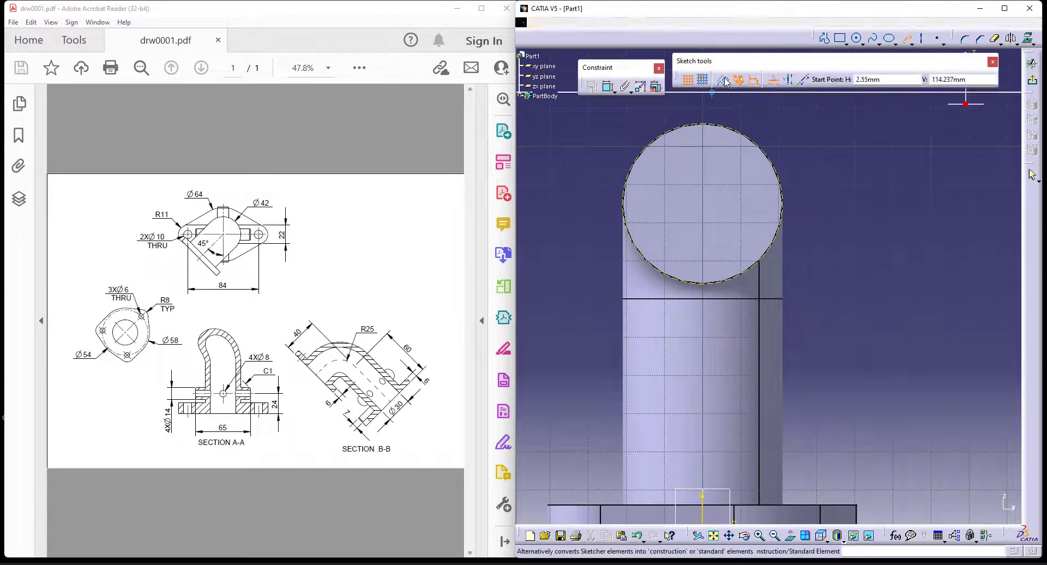
click(710, 207)
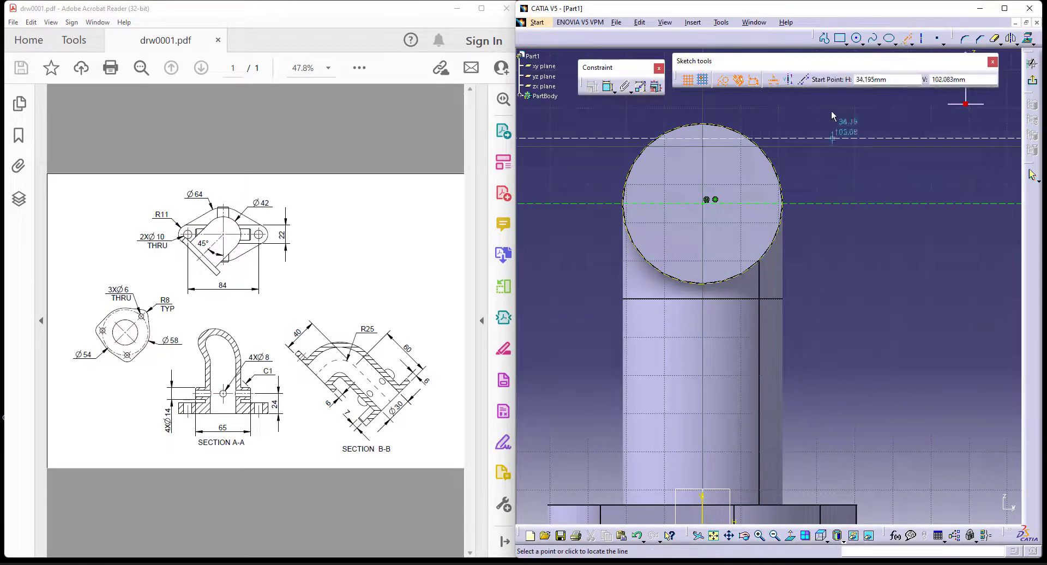
click(709, 202)
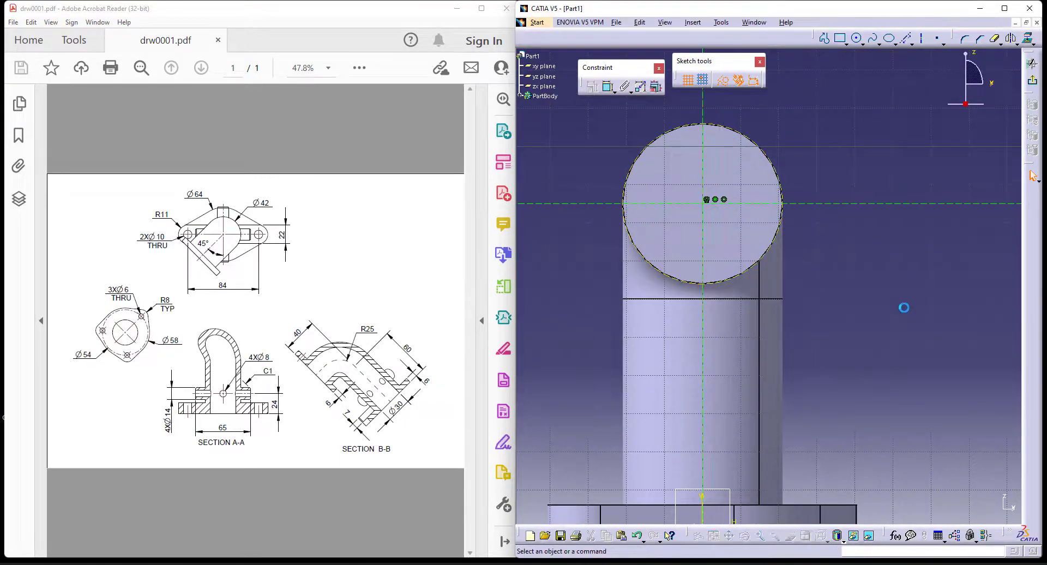
middle_drag(847, 134, 885, 164)
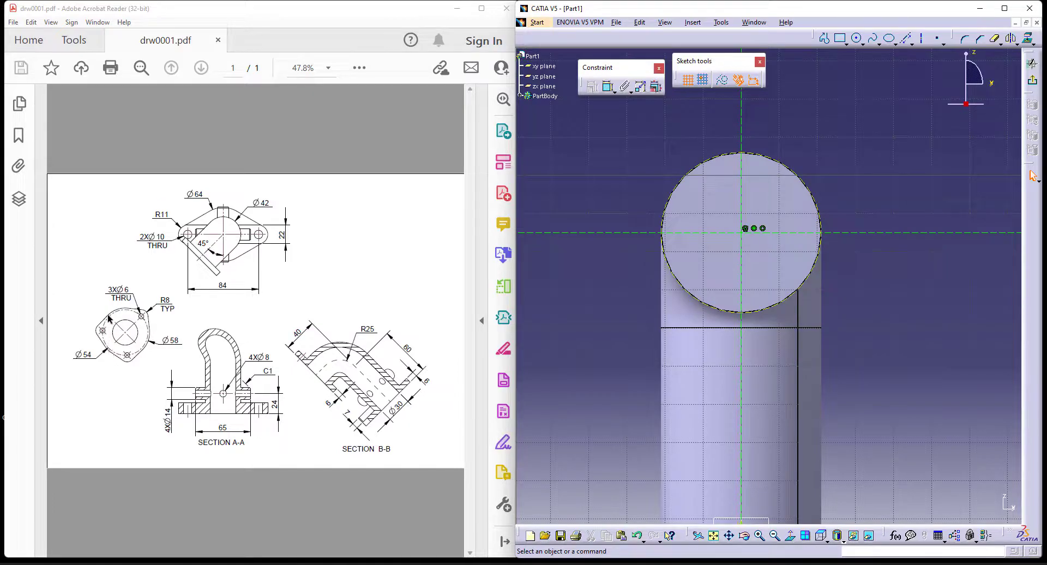
Step: Draw a construction circle centred on the pipe end and set its diameter to 54 mm
click(857, 38)
click(741, 233)
click(848, 312)
middle_click(814, 232)
click(608, 87)
click(586, 156)
double_click(581, 148)
text(54)
key(Return)
click(818, 162)
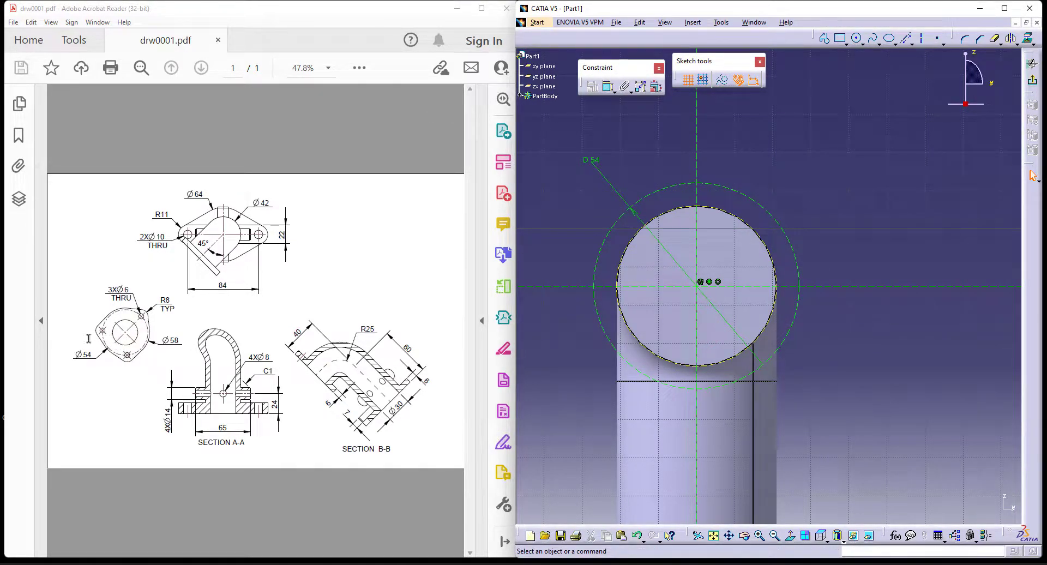
Step: Draw a circle about 4.4 mm in radius centred where the vertical line meets the top of the 54 mm circle
click(857, 39)
click(697, 182)
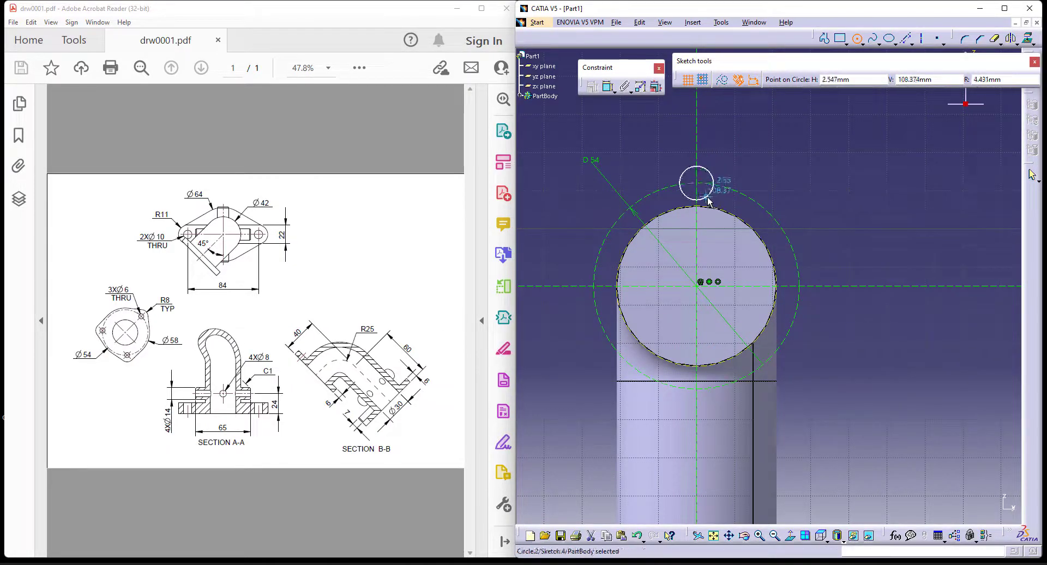
click(711, 198)
Step: Dimension the small top circle by radius and set it to 8 mm
click(609, 86)
click(726, 160)
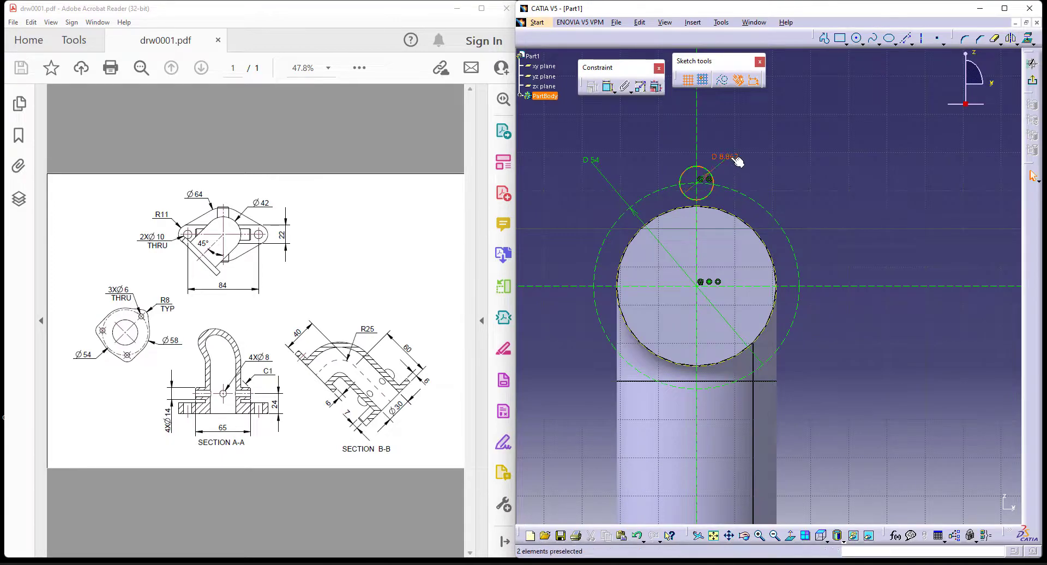
double_click(733, 157)
click(881, 479)
click(872, 497)
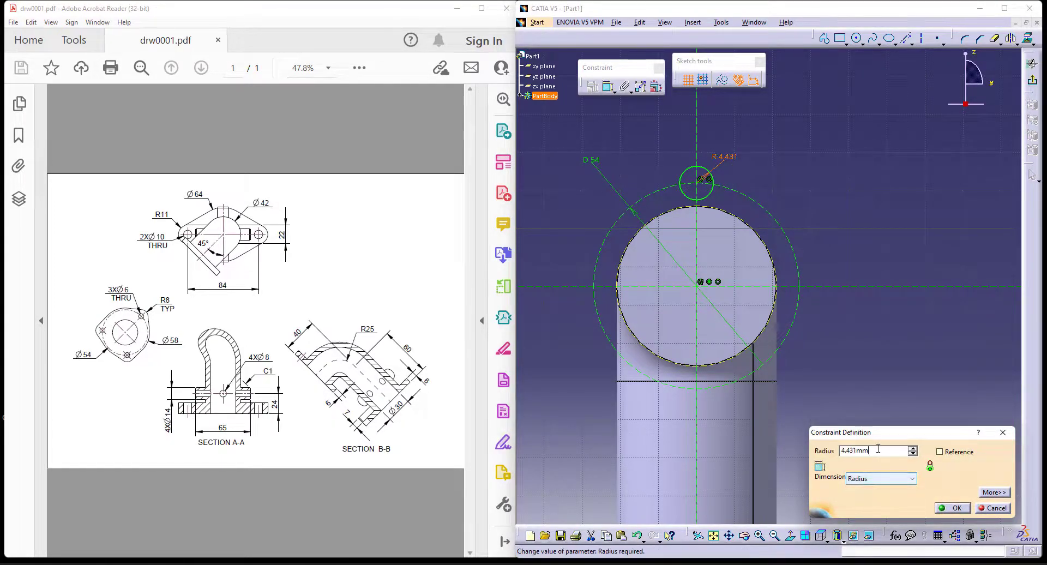
text(8)
key(Return)
middle_drag(879, 221, 879, 209)
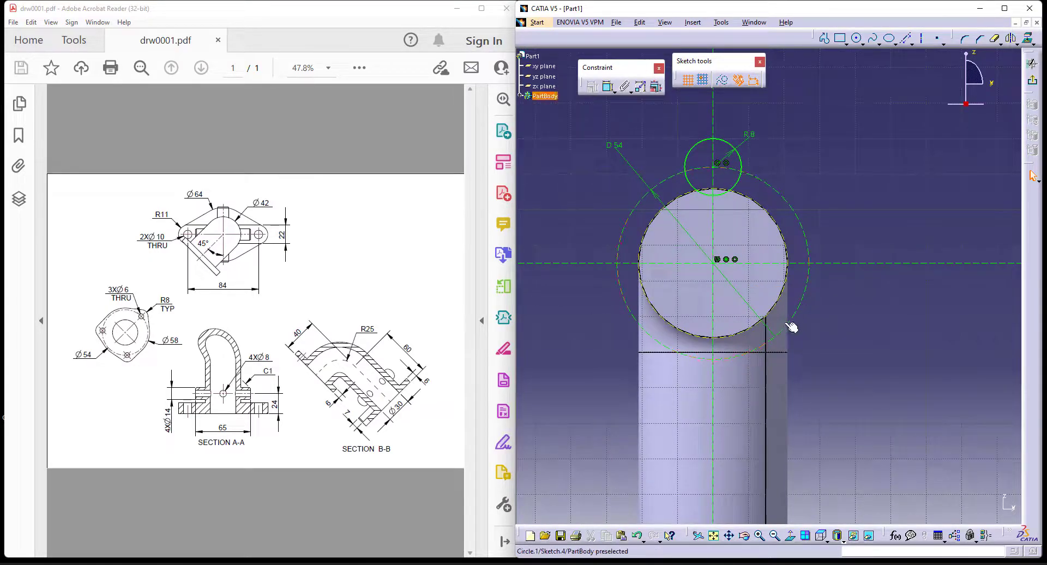
Step: Draw a slanted infinite construction line through the centre of the pipe end, running from lower left to upper right
click(906, 40)
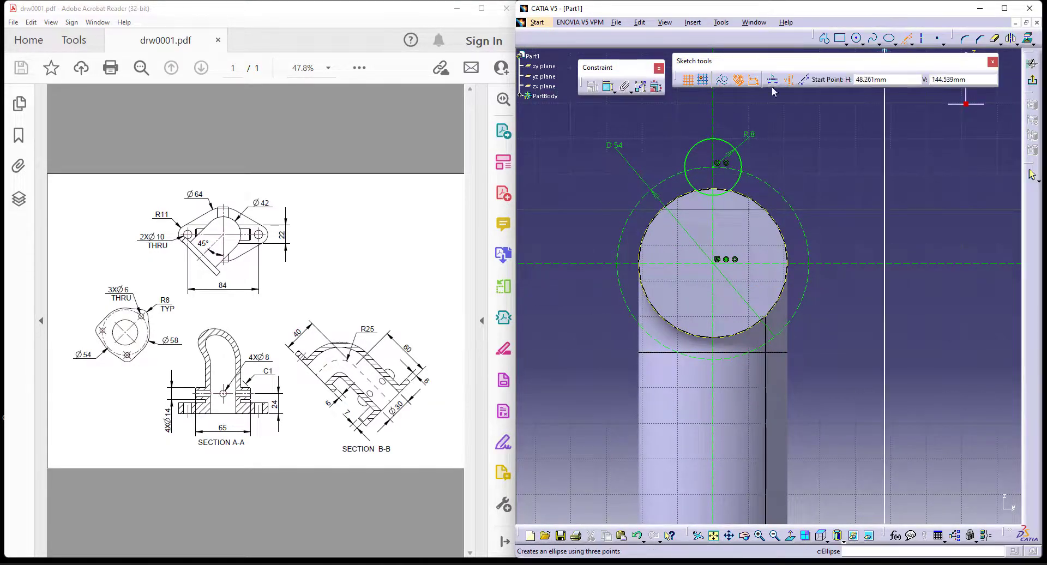
click(714, 262)
click(633, 344)
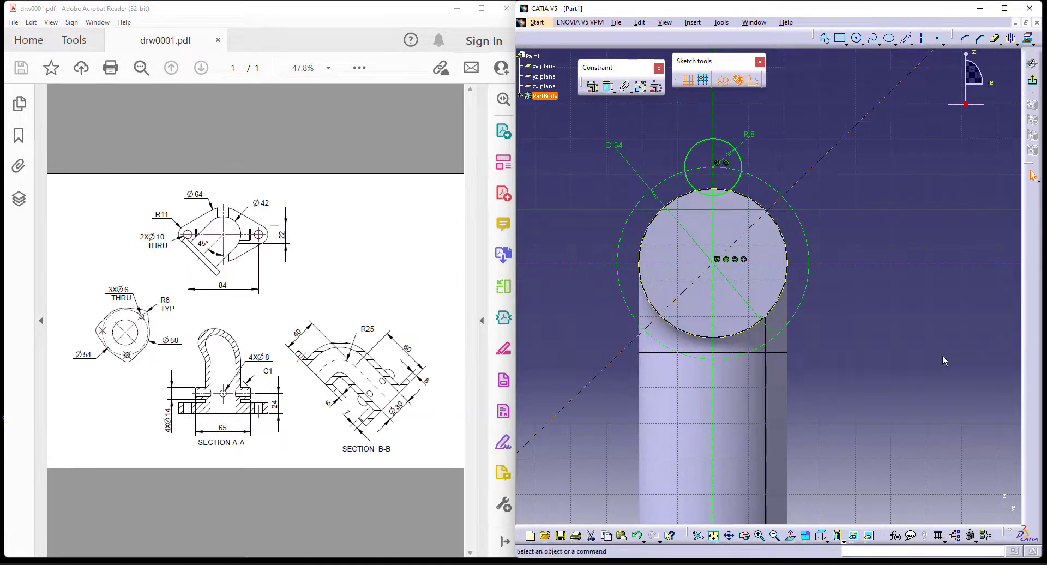
Step: Try to dimension the angle between the slanted line and the lower half of the vertical line
click(608, 87)
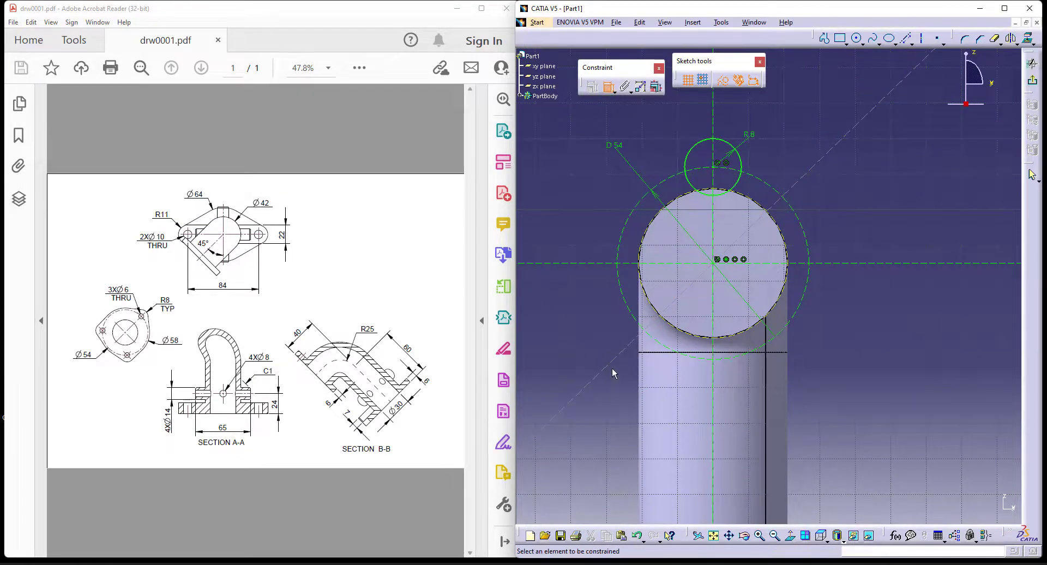
click(629, 426)
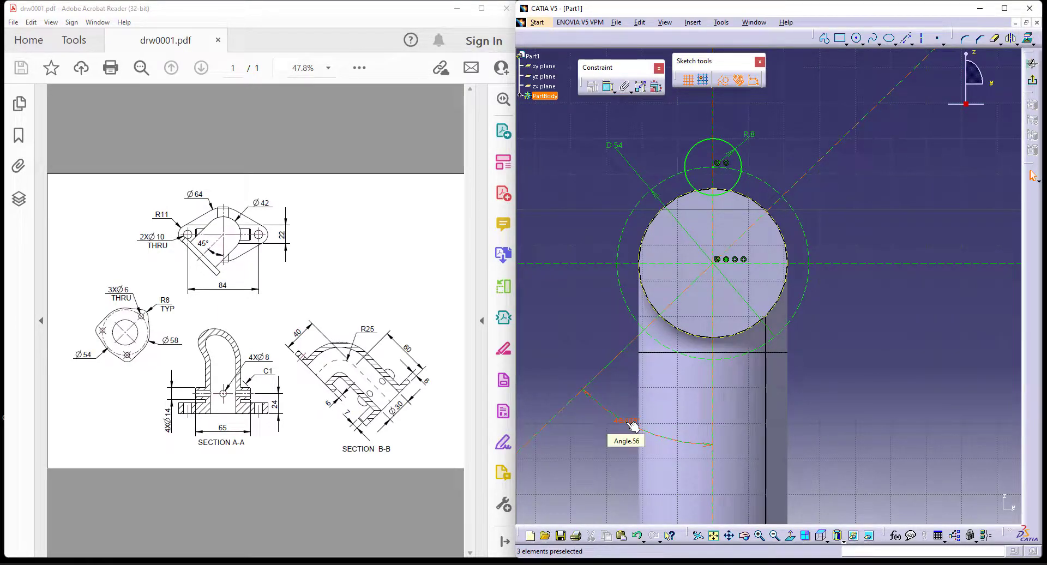
key(ctrl+z)
Step: Dimension the angle from the upper half of the vertical line to the slanted line and set it to 130°
click(608, 87)
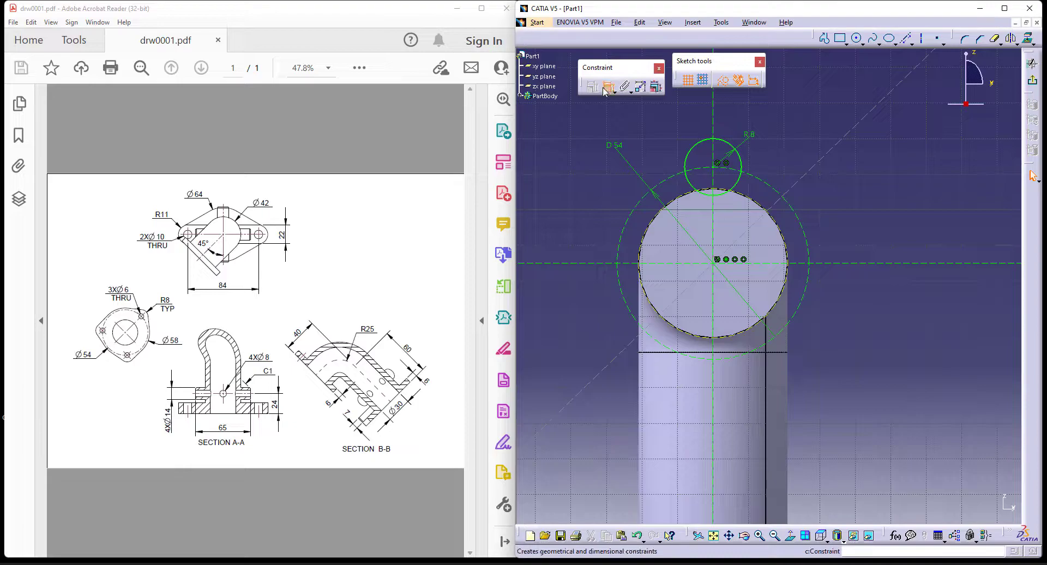
click(714, 113)
click(554, 301)
double_click(560, 297)
text(130)
key(Return)
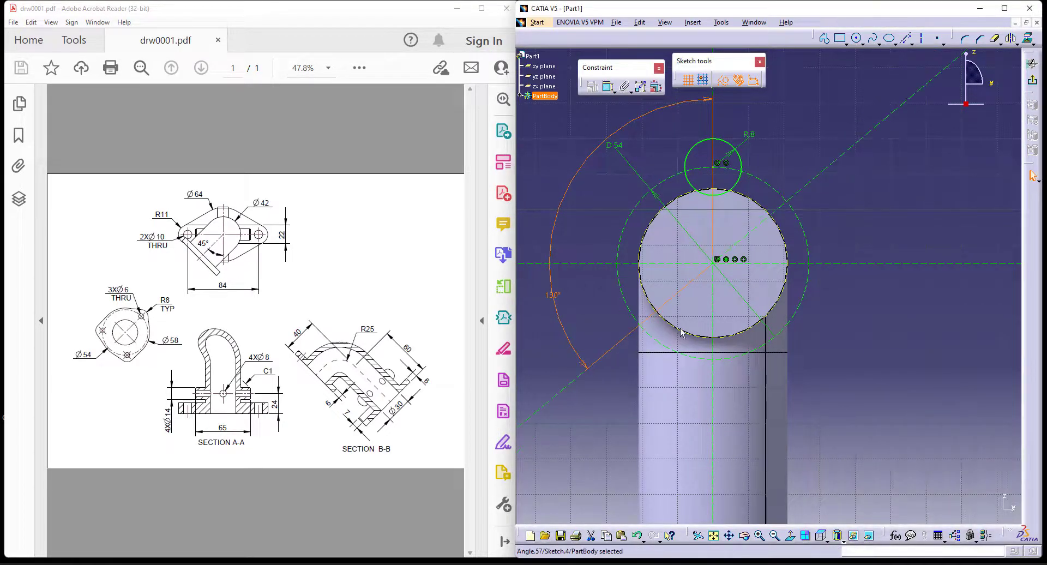
middle_drag(871, 379, 869, 366)
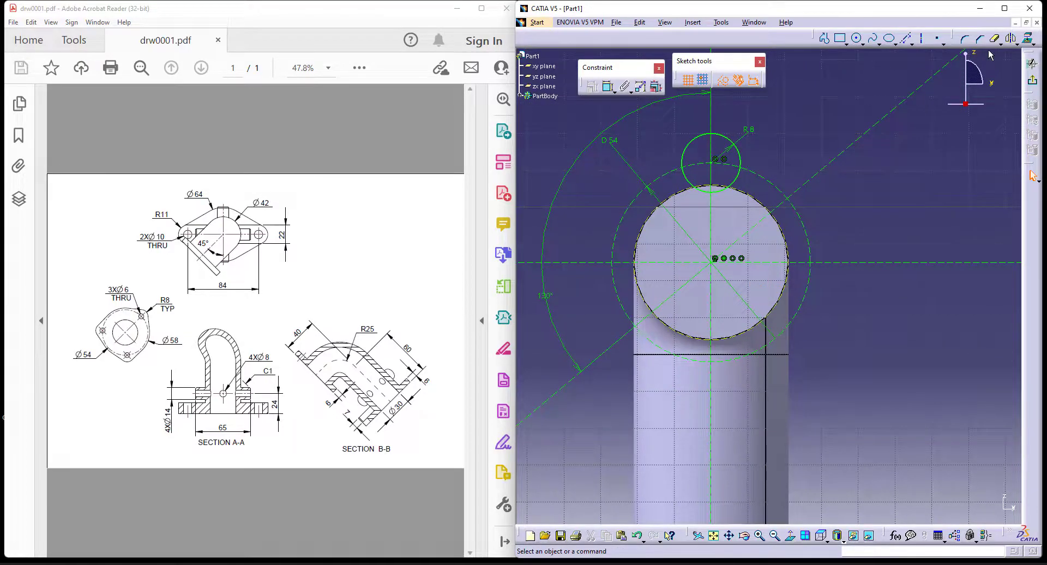
Step: Duplicate the 8 mm radius circle by translation to the lower-left crossing of the slanted line and 54 mm circle, keeping internal and external constraints
click(1016, 43)
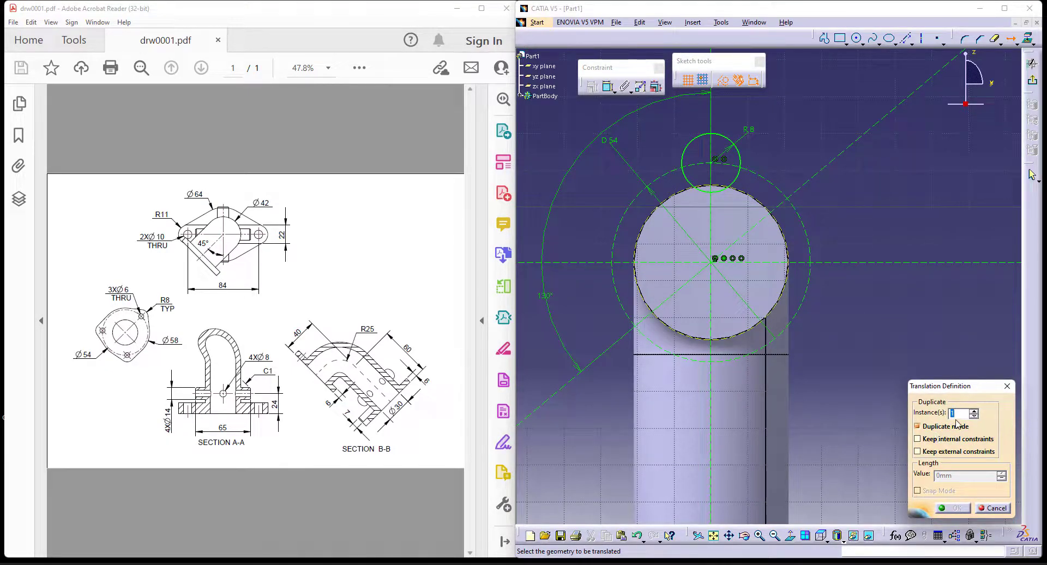
click(957, 439)
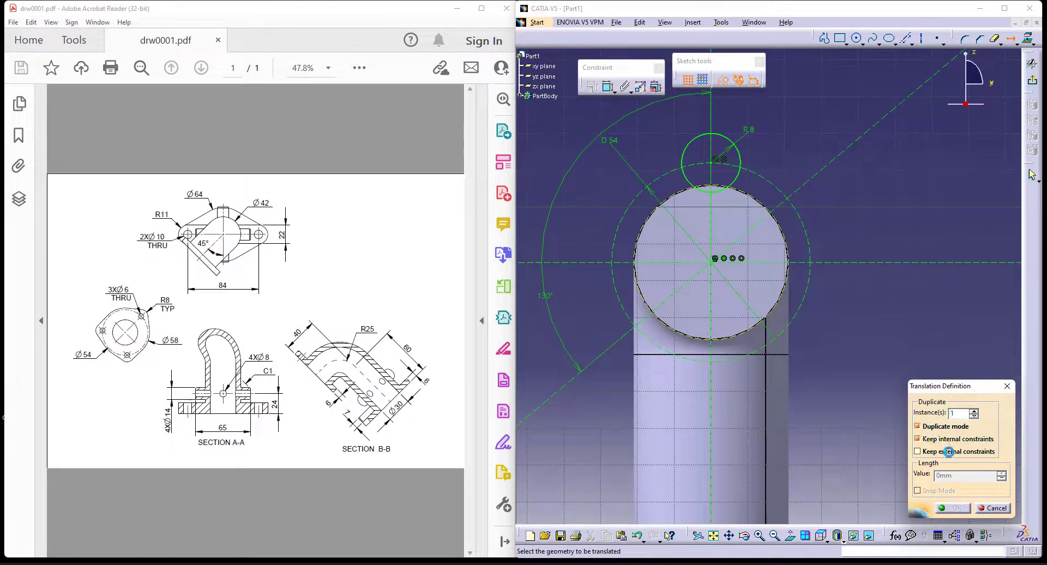
click(735, 190)
click(711, 162)
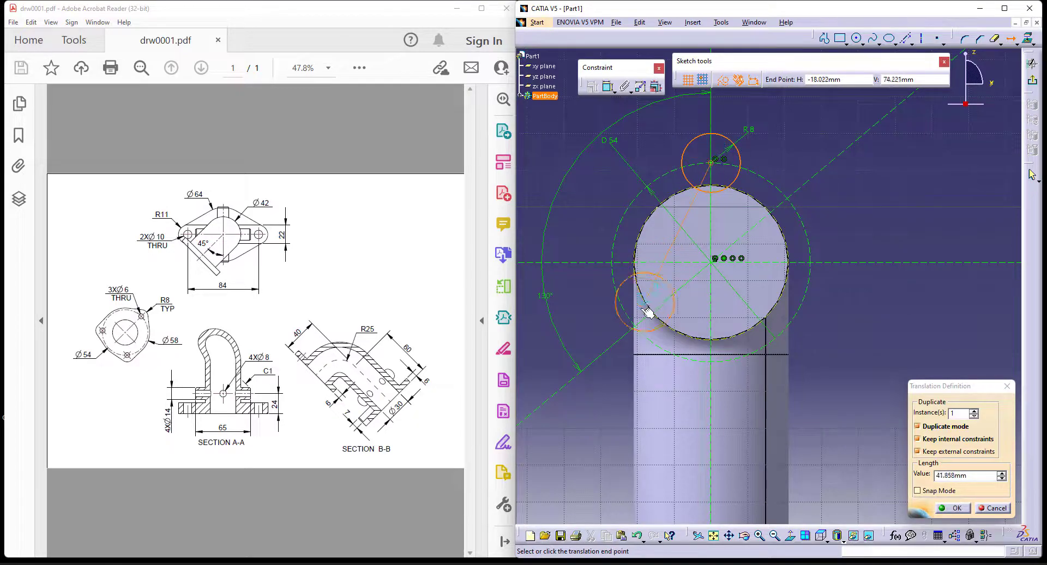
click(635, 328)
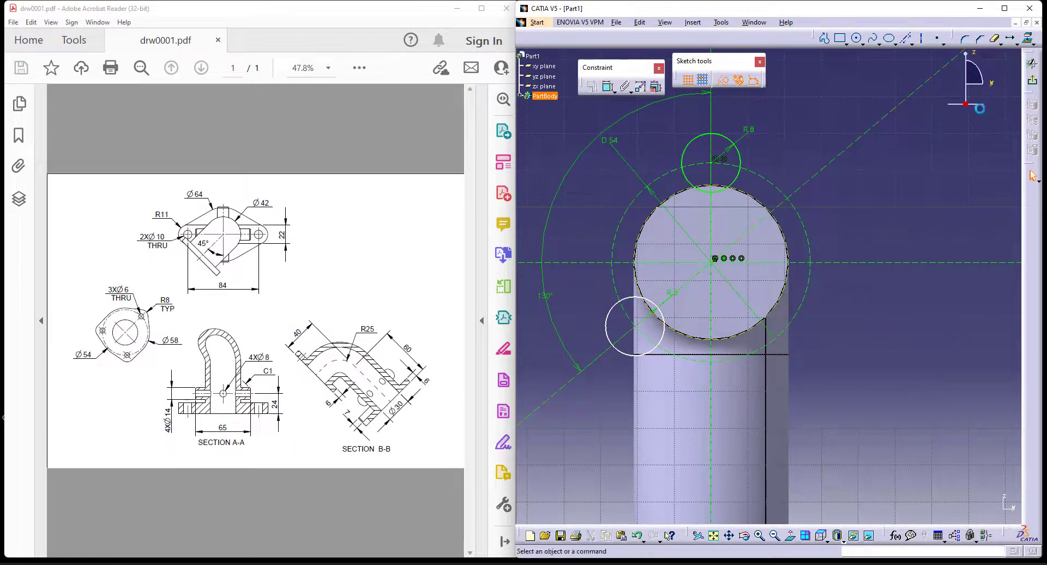
click(1011, 38)
click(737, 179)
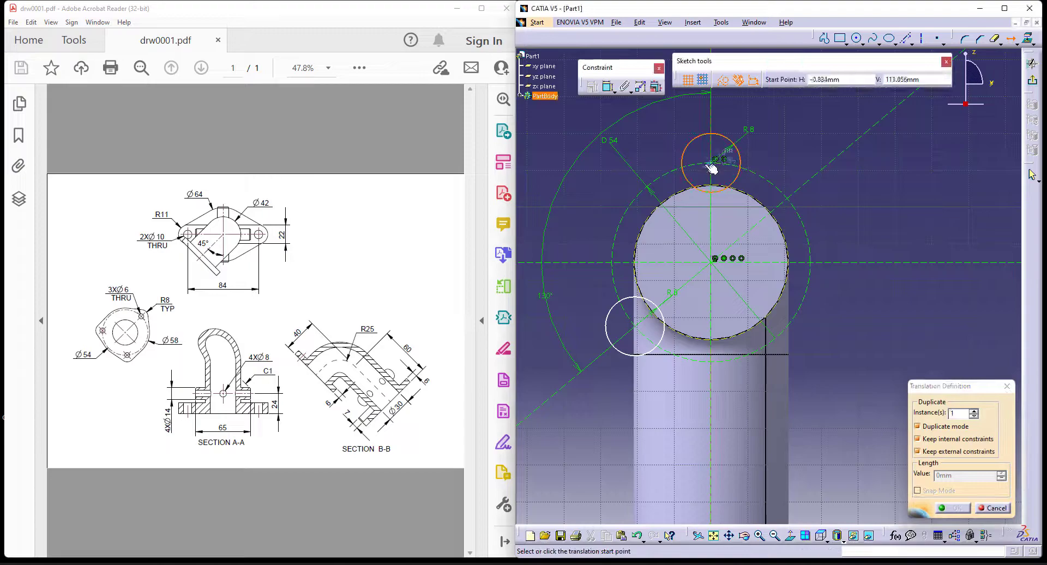
click(710, 162)
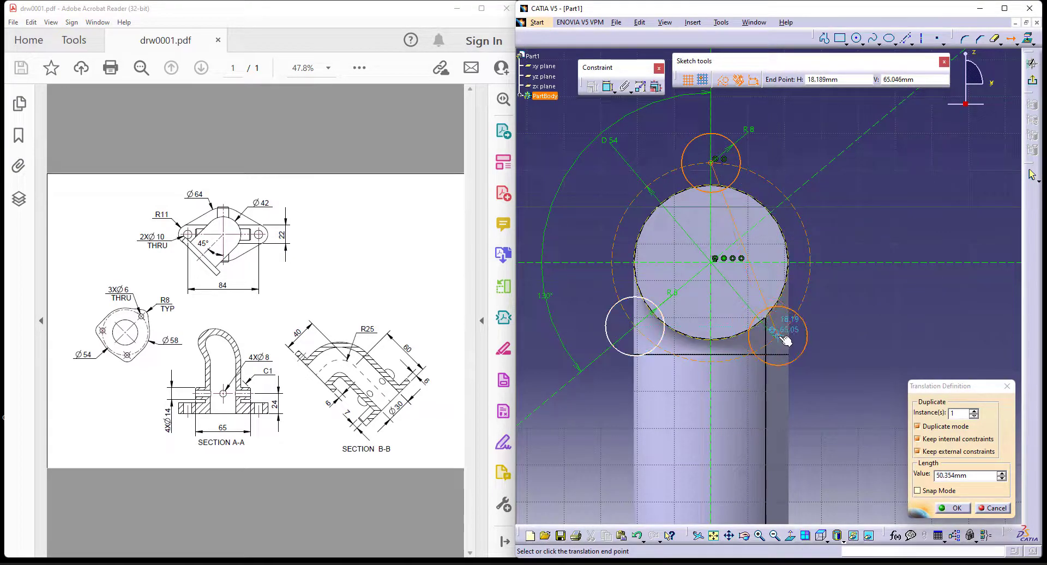
key(Escape)
Step: Mirror the lower-left circle about the vertical line
click(623, 355)
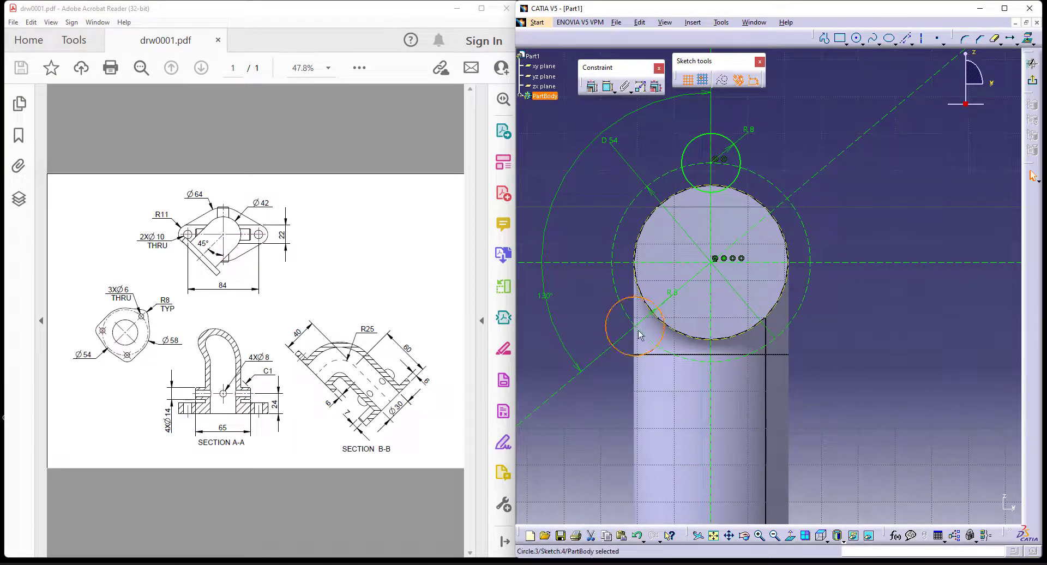
click(1016, 44)
key(Escape)
key(ctrl+z)
click(712, 235)
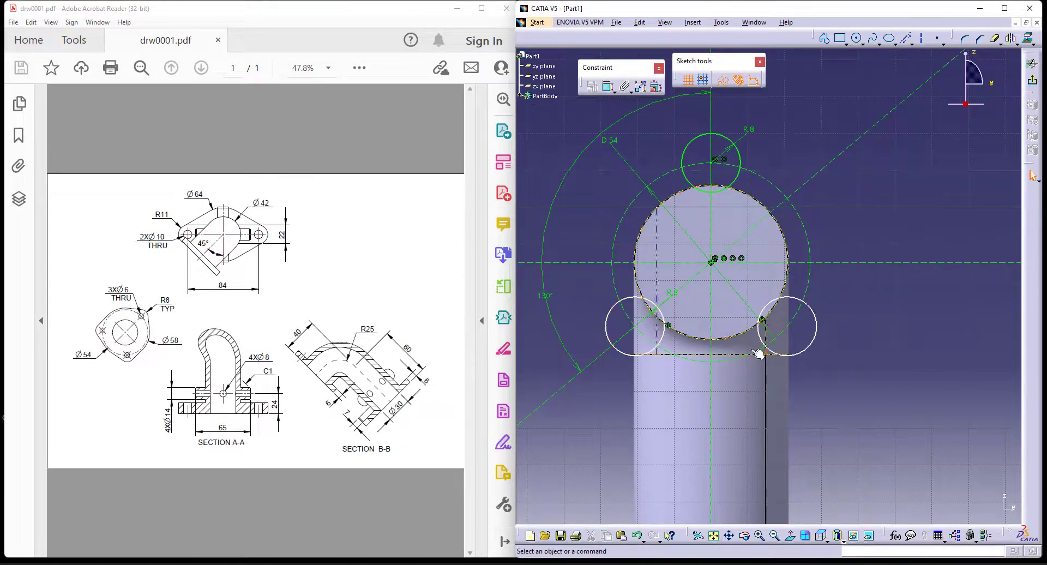
Step: Pull the lower-left circle outward and constrain its centre to coincide with the 54 mm circle and the 130° line
drag(640, 355, 603, 369)
click(851, 382)
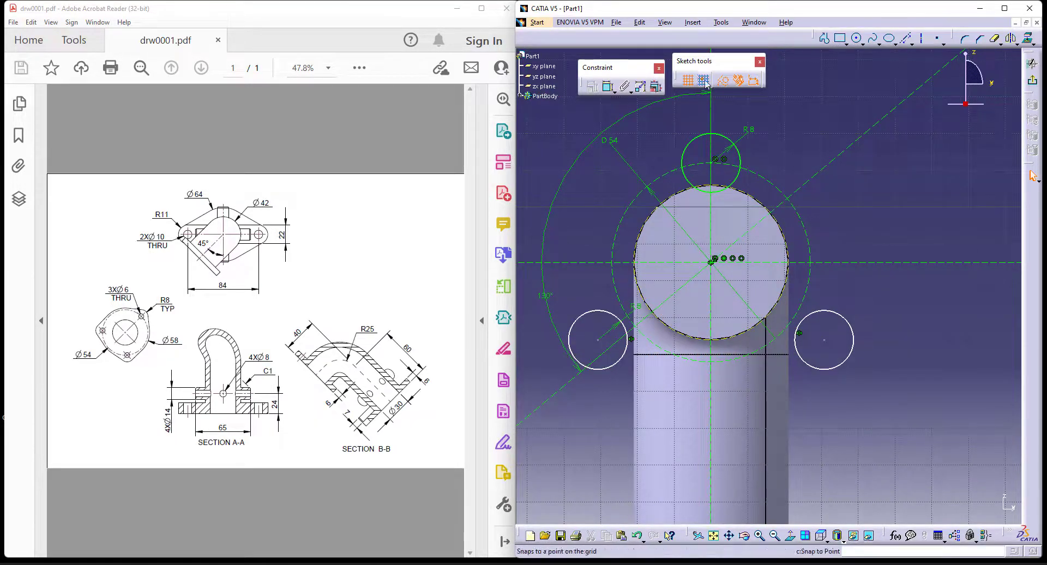
click(608, 86)
click(597, 343)
click(631, 322)
right_click(632, 320)
click(646, 311)
click(631, 320)
click(604, 360)
right_click(604, 360)
click(612, 357)
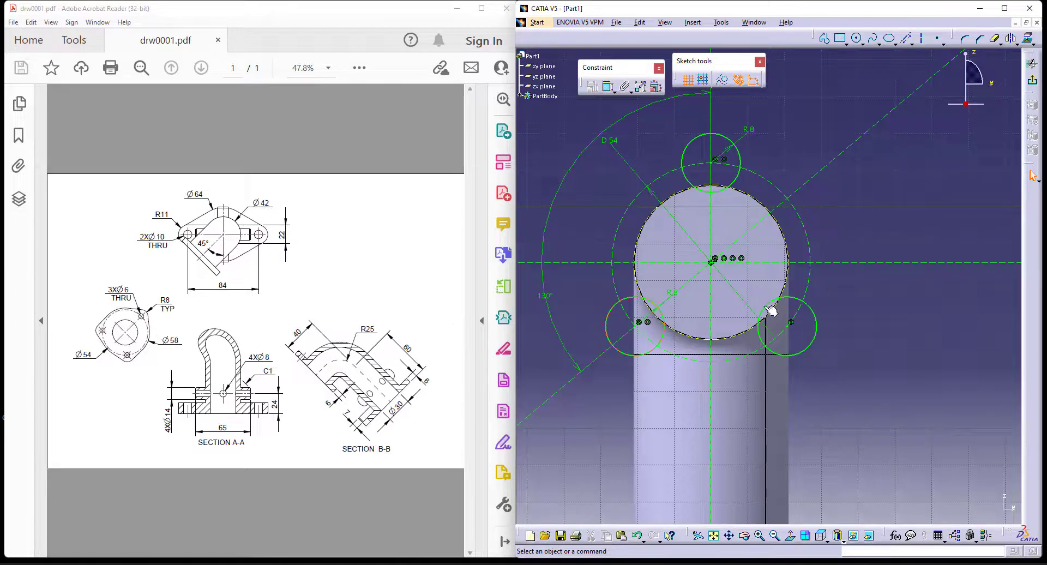
Step: Sketch a circle of about 12.5 mm radius centred on the pipe face's centre and dimension its radius
click(857, 37)
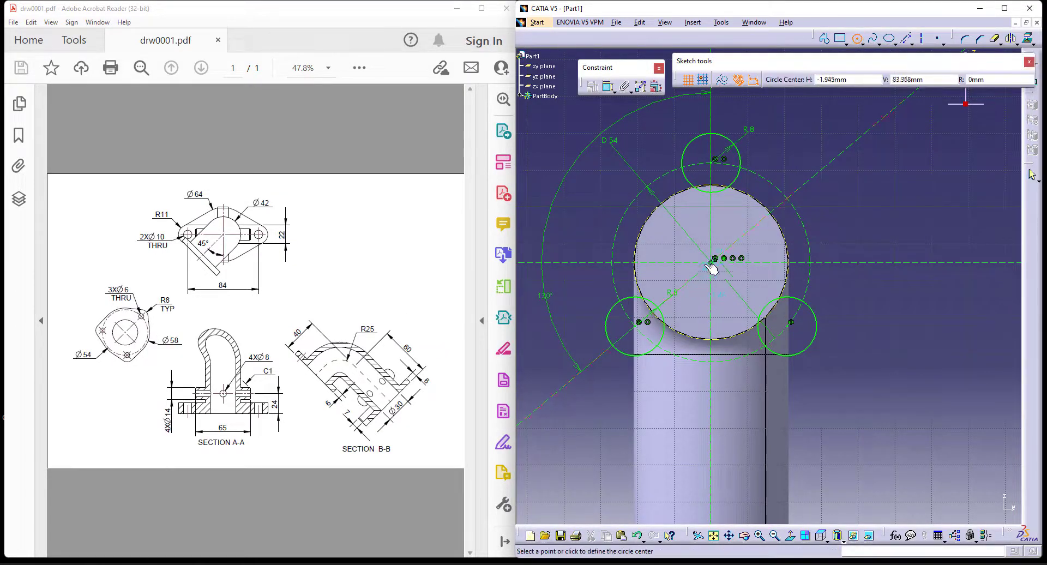
click(738, 299)
click(609, 87)
click(792, 155)
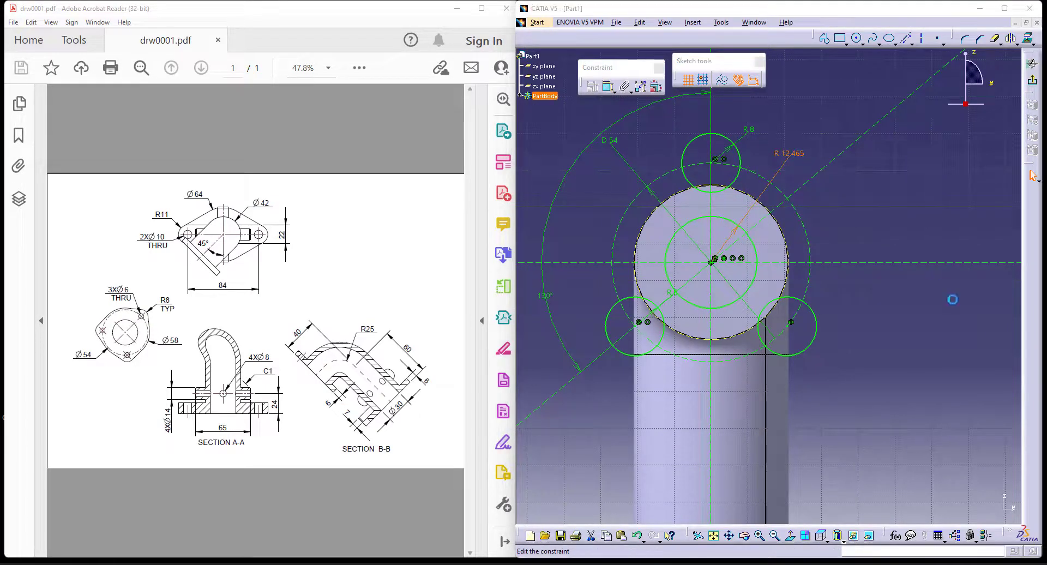
Step: Switch the new circle's radius constraint to a diameter and set it to 58 mm
double_click(790, 153)
click(884, 479)
click(876, 498)
double_click(863, 452)
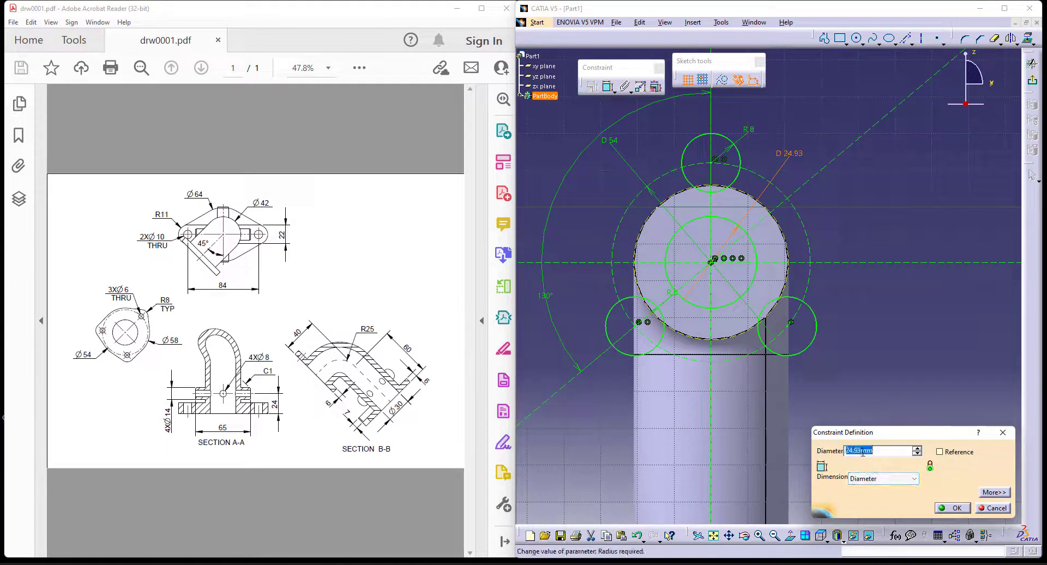
text(58)
key(Return)
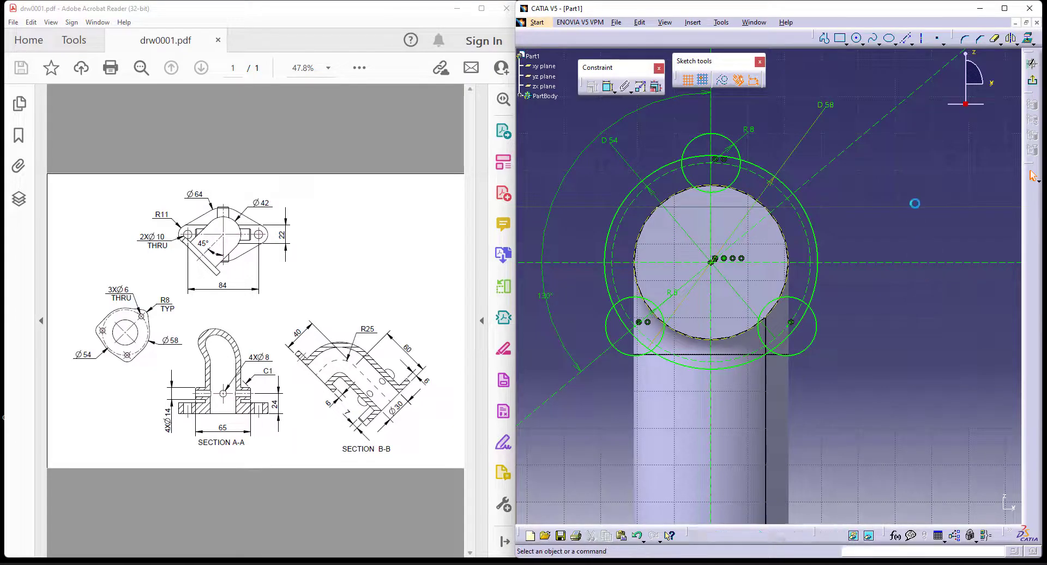
Step: Trim away the arc of the 58 mm circle that lies inside the top 8 mm radius circle
mouse_move(895, 258)
middle_down()
mouse_move(893, 226)
mouse_move(881, 222)
mouse_move(879, 255)
mouse_move(880, 242)
middle_up()
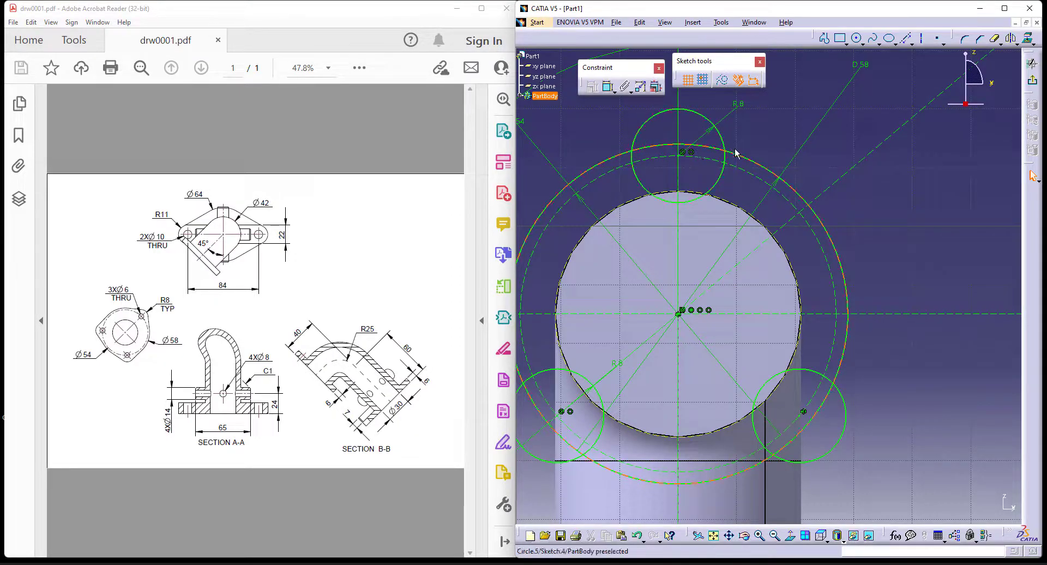
click(996, 38)
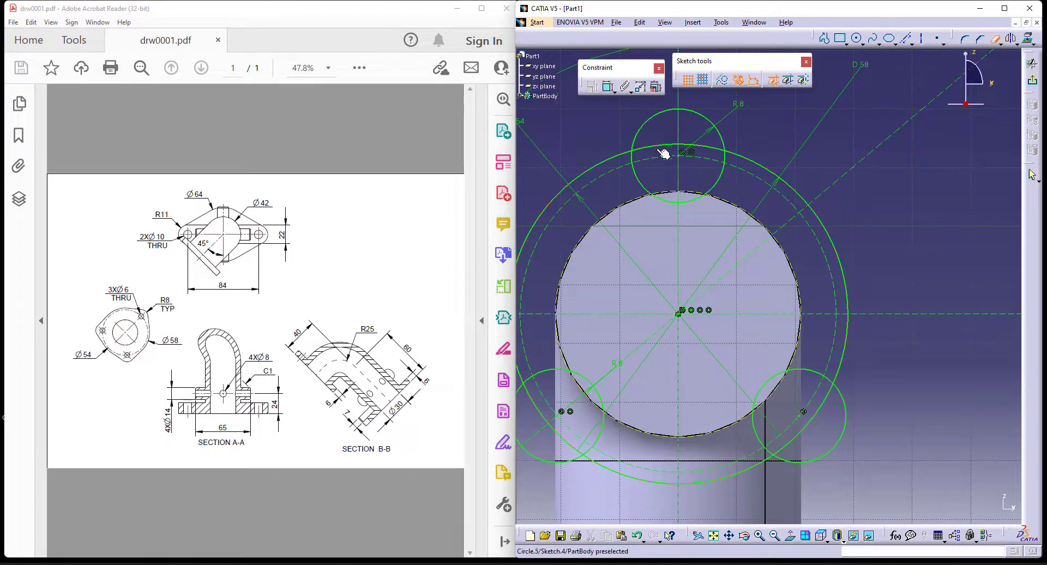
click(675, 145)
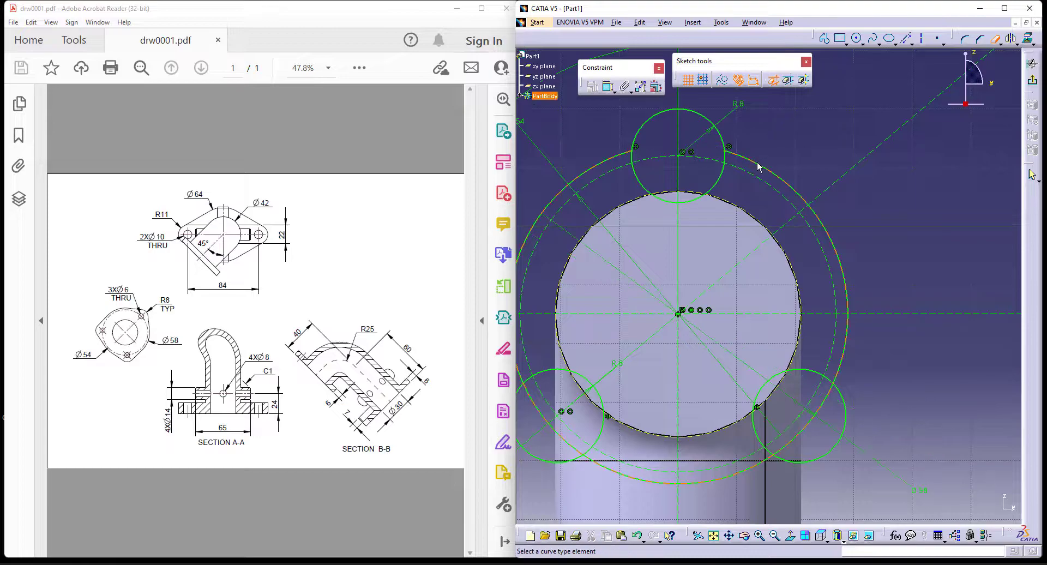
Step: Try trimming the 58 mm circle and the lower-right lobe circle where they overlap, and undo those trims
middle_drag(848, 284, 861, 232)
click(840, 260)
click(811, 296)
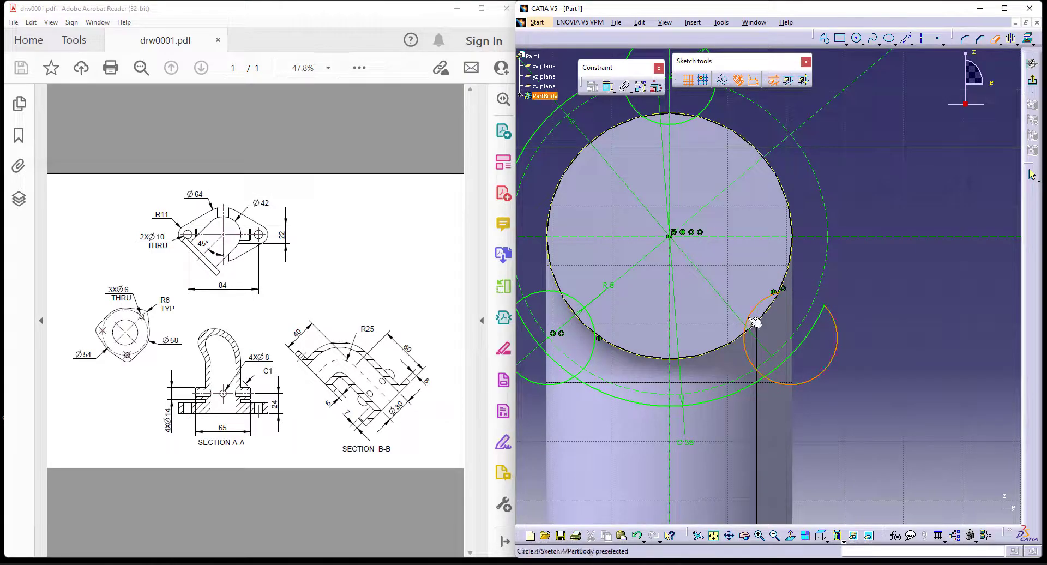
click(747, 358)
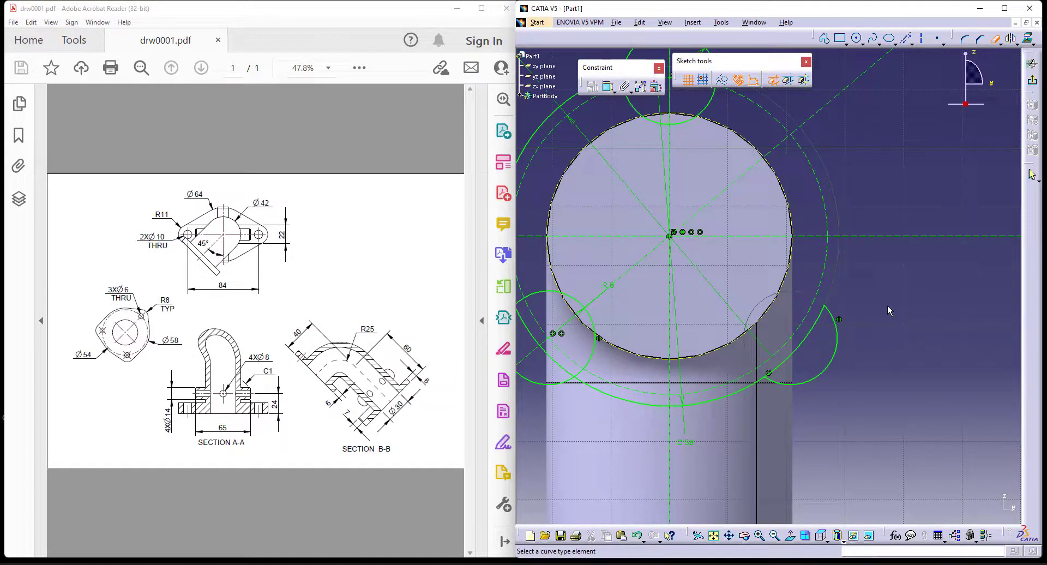
key(Escape)
key(ctrl+z)
key(ctrl+z)
key(ctrl+z)
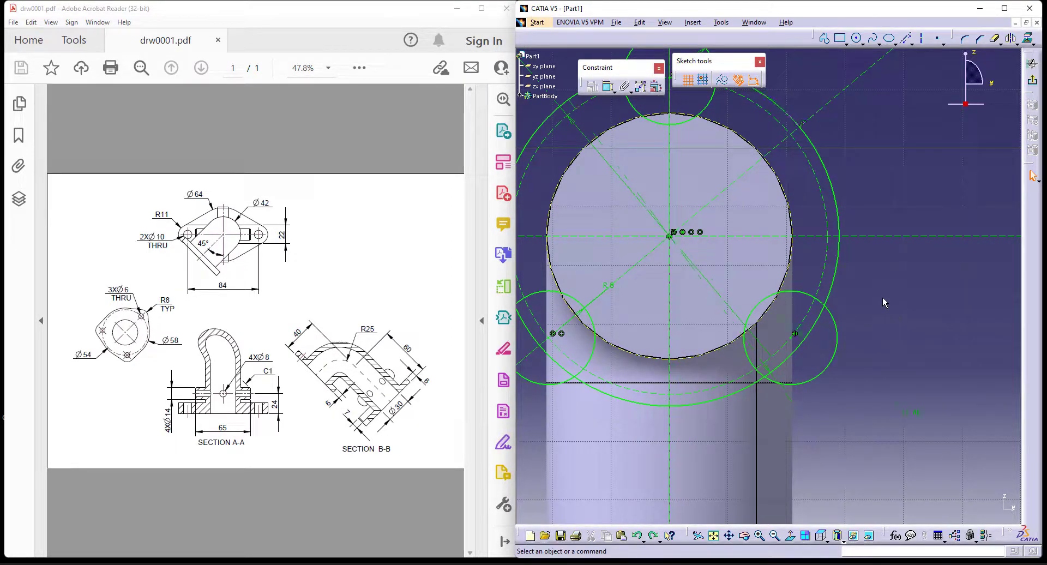
Step: Trim away the part of the top lobe circle that lies inside the 58 mm circle
middle_drag(705, 53, 754, 101)
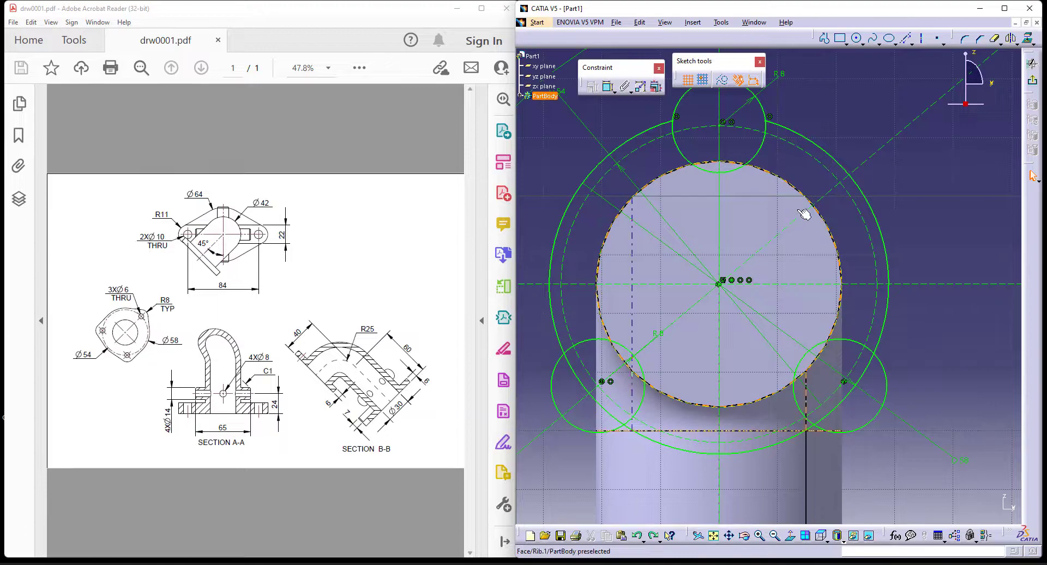
click(997, 38)
click(690, 161)
click(759, 155)
click(737, 169)
Step: Trim away the part of the lower-right lobe circle that lies inside the 58 mm circle
middle_drag(833, 290, 819, 227)
click(836, 278)
click(792, 305)
click(785, 339)
click(798, 358)
click(854, 284)
Step: Trim away the part of the lower-left lobe circle that lies inside the 58 mm circle
middle_drag(757, 321, 828, 344)
click(685, 381)
click(704, 360)
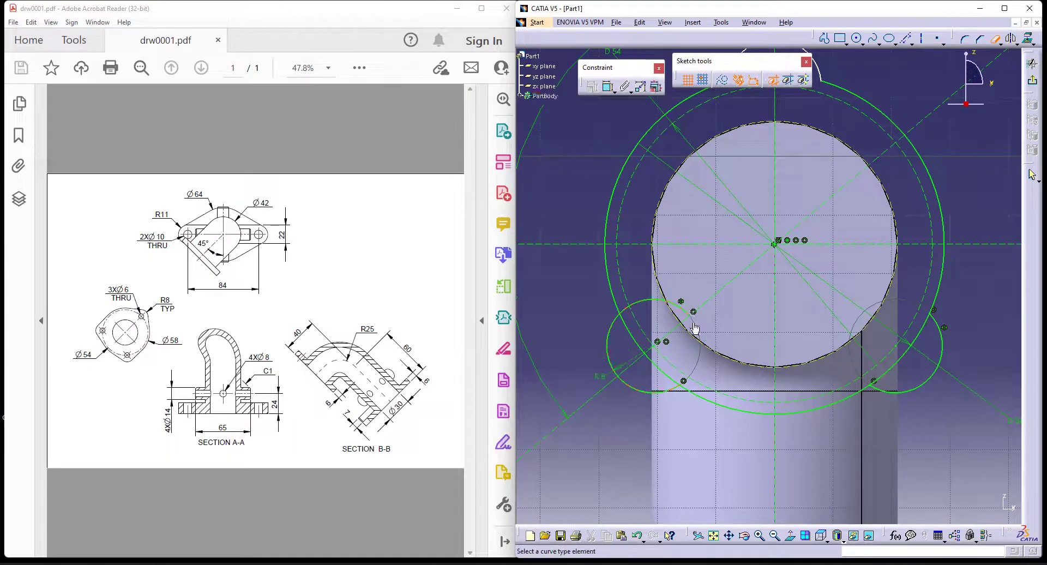
click(653, 298)
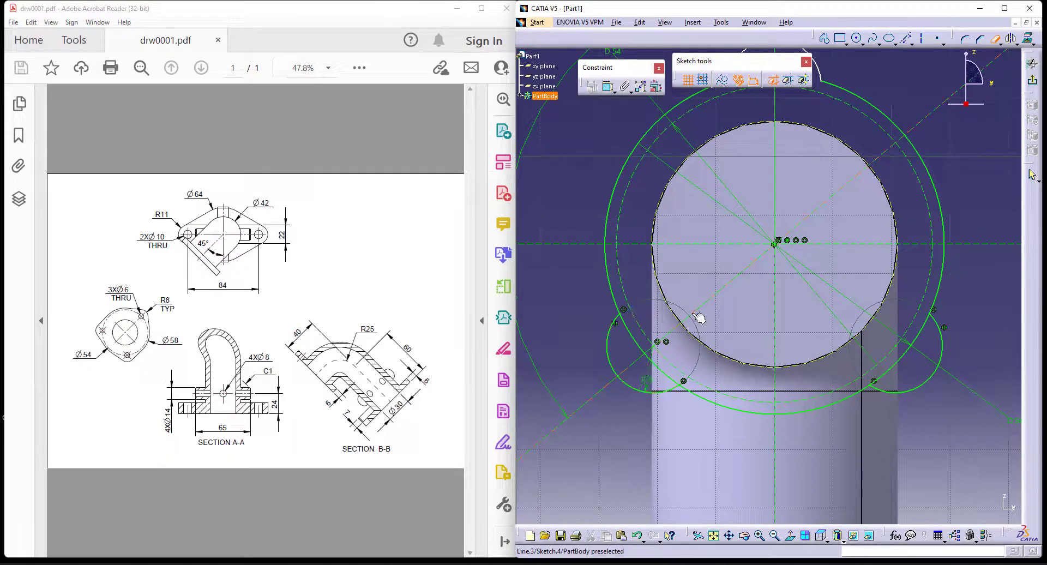
ctrl+middle_drag(698, 322, 696, 326)
middle_drag(653, 281, 625, 325)
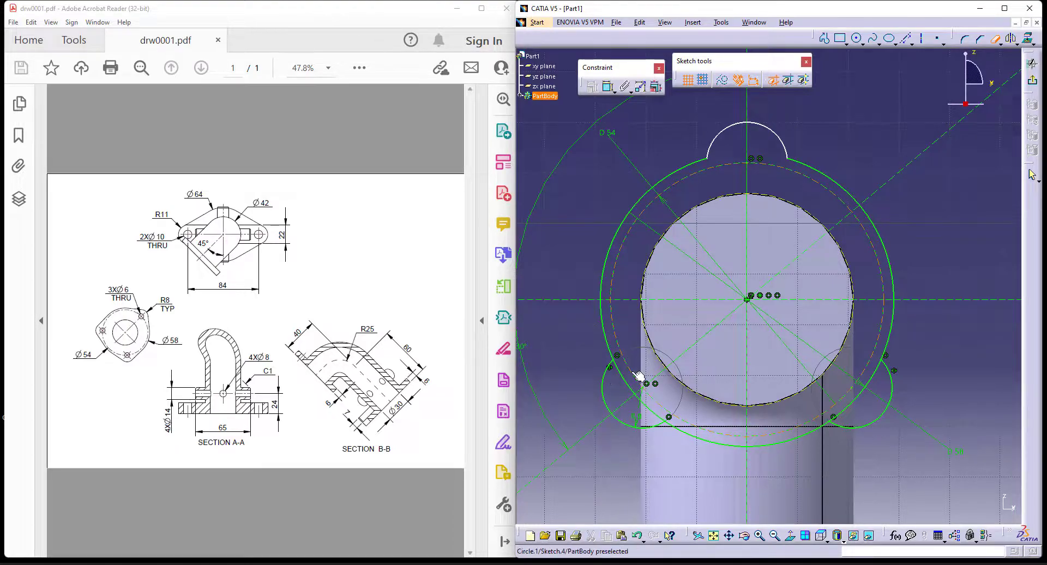
key(Escape)
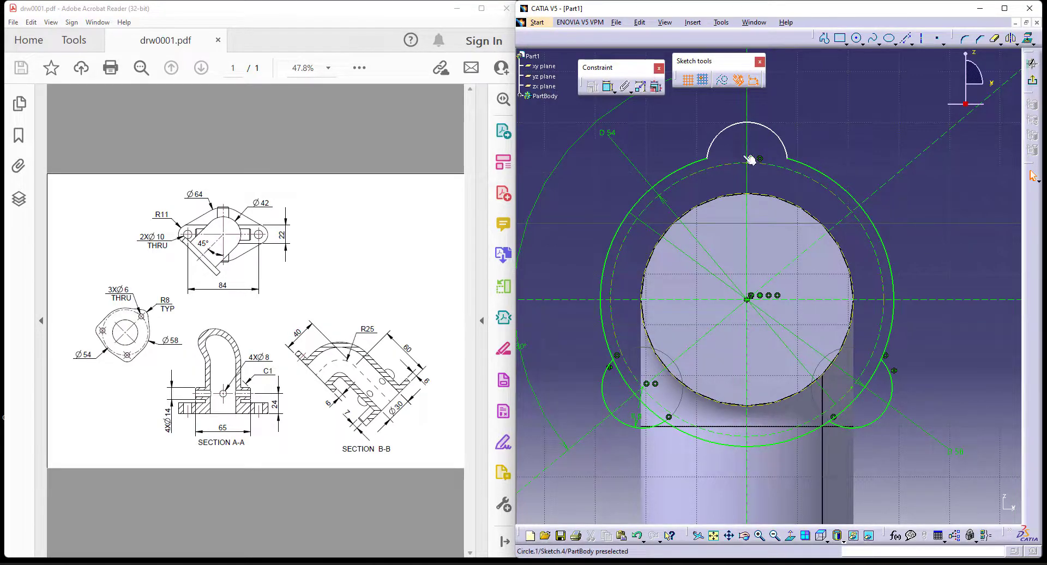
Step: Add a radius dimension to the trimmed top lobe arc
click(761, 125)
click(608, 87)
click(782, 104)
scroll(868, 88, down, 5)
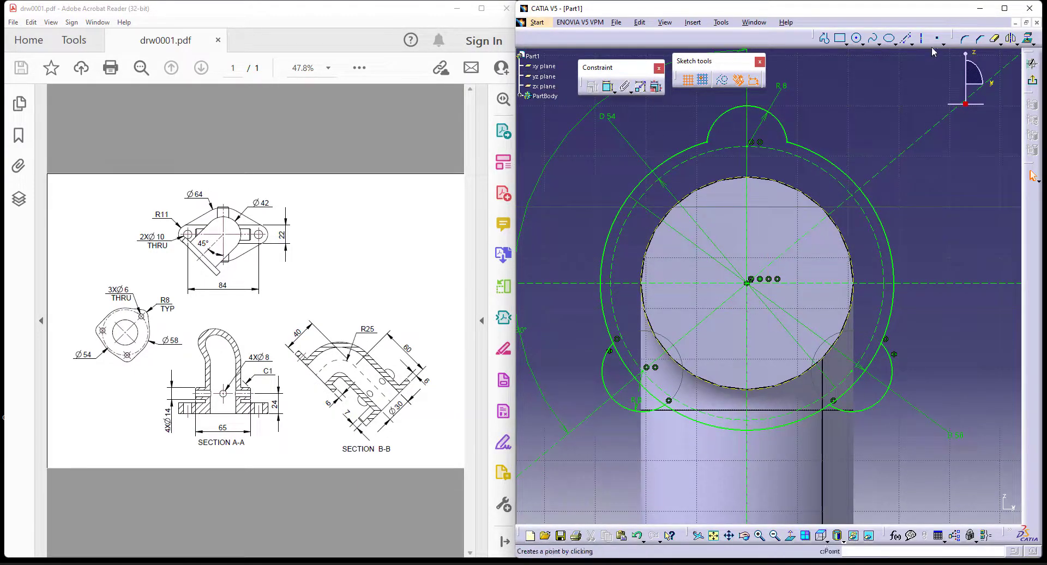
Step: Draw bi-tangent lines from both sides of the top lobe arc to the 58 mm circle
click(907, 39)
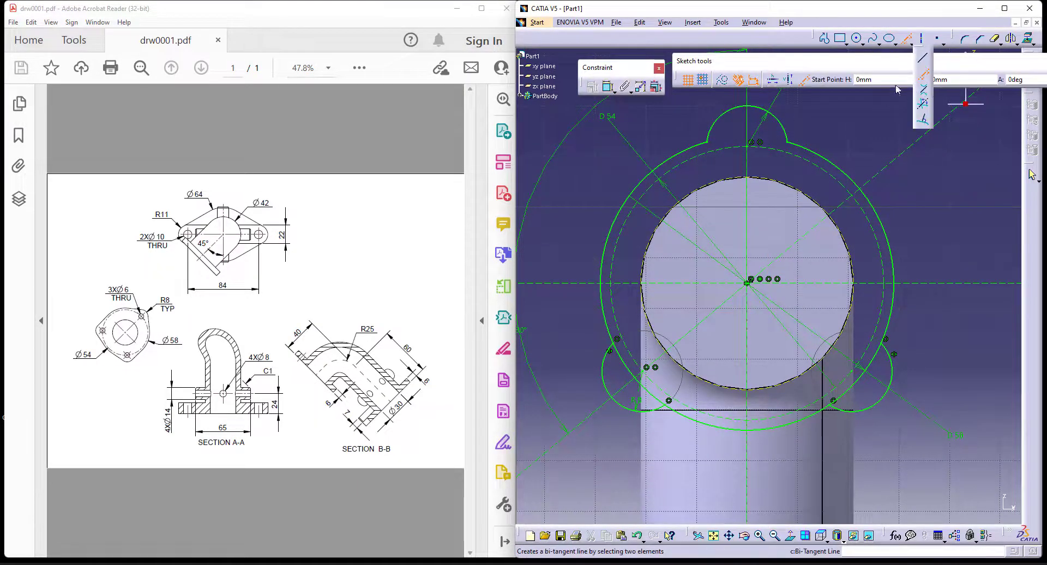
click(724, 106)
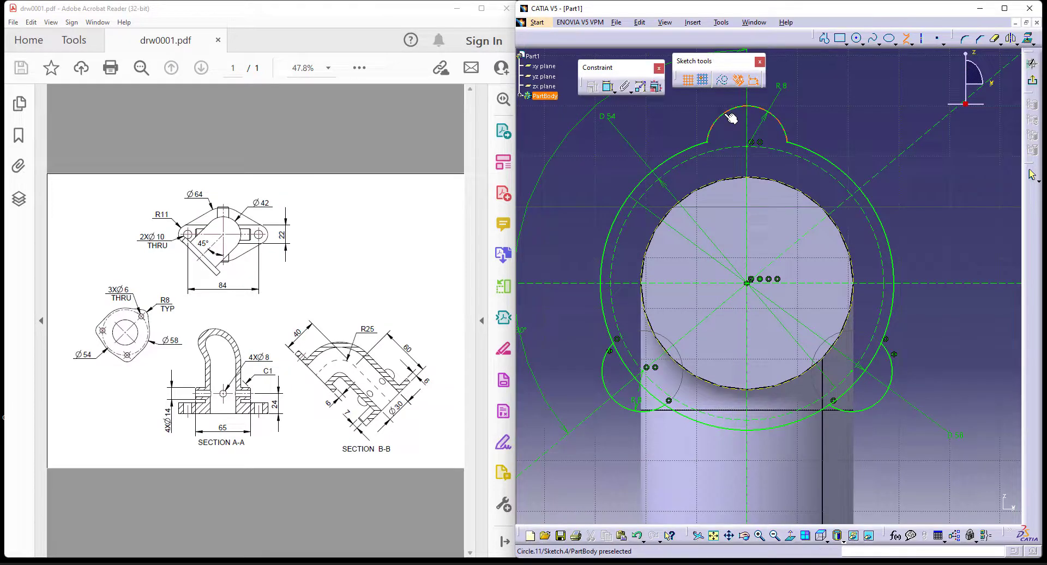
click(634, 201)
click(908, 39)
click(780, 116)
Step: Draw bi-tangent lines from the underside and outer side of each lower lobe to the 58 mm circle
middle_drag(877, 418, 870, 338)
click(871, 328)
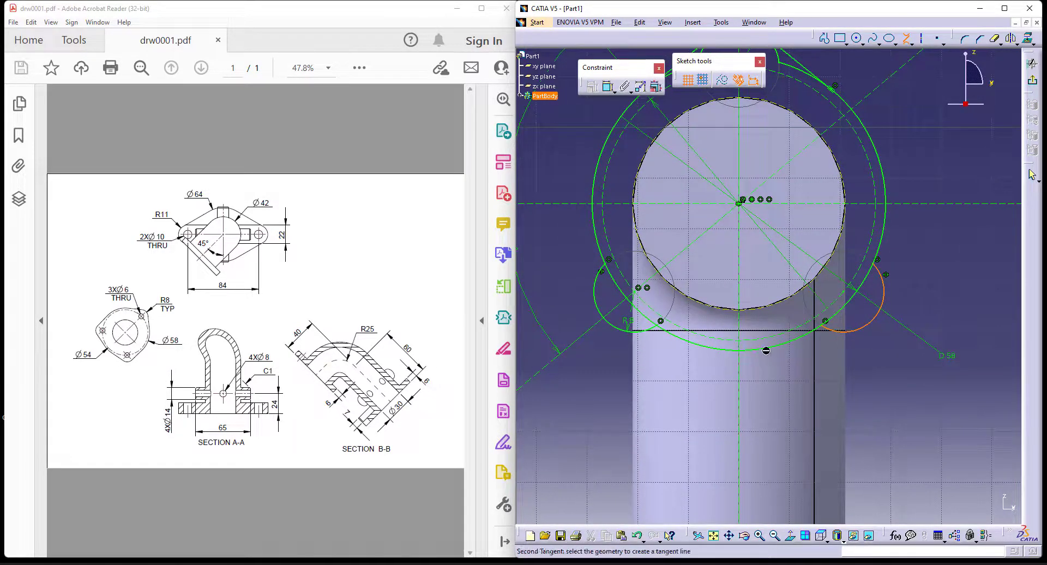
click(771, 349)
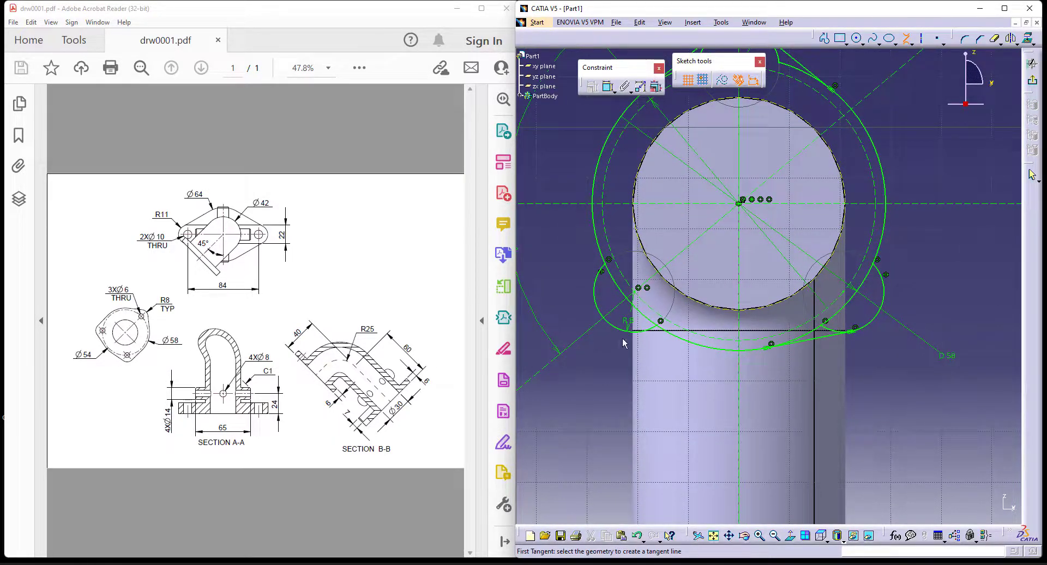
click(712, 348)
middle_drag(712, 388, 798, 464)
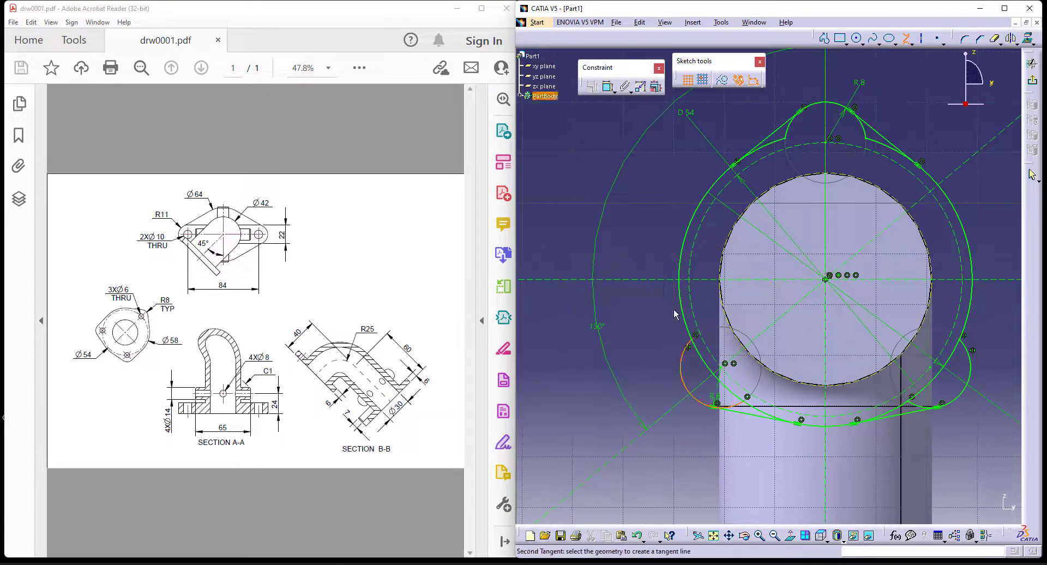
click(688, 289)
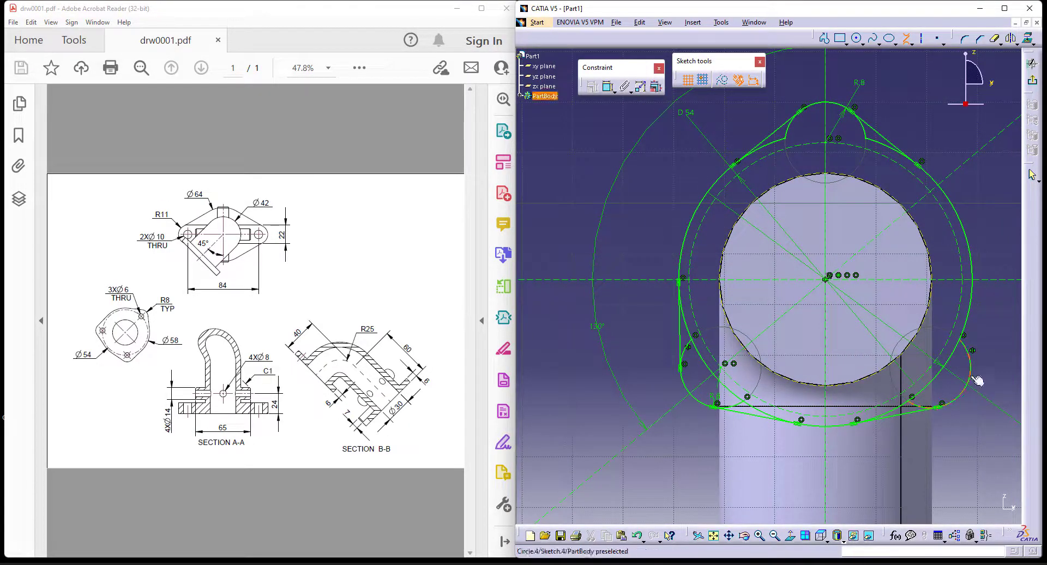
click(976, 299)
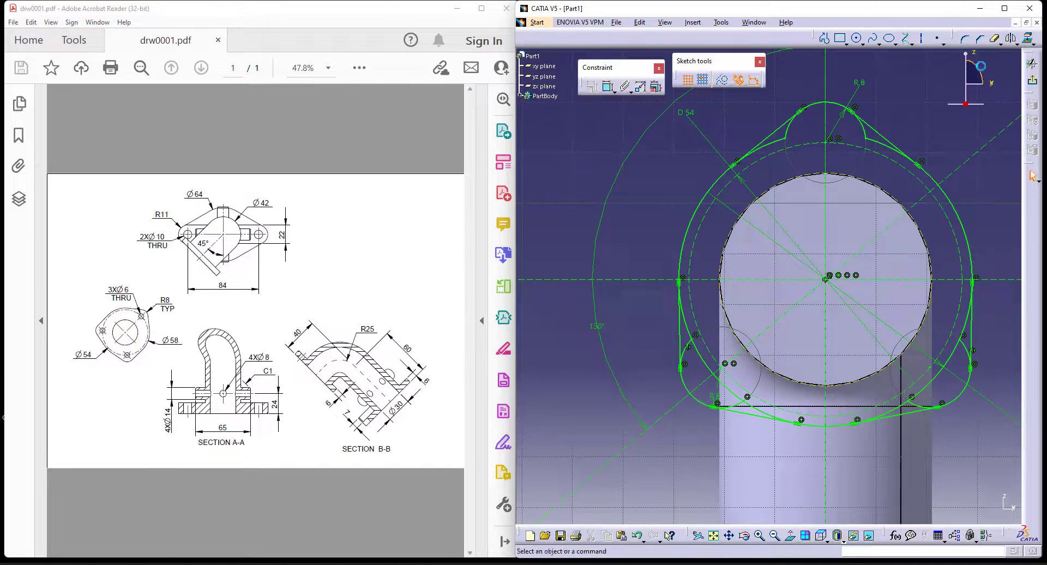
Step: Quick-trim the 58 mm circle's arcs behind the tangent lines at the top lobe and beside the lower lobes
click(994, 39)
click(780, 145)
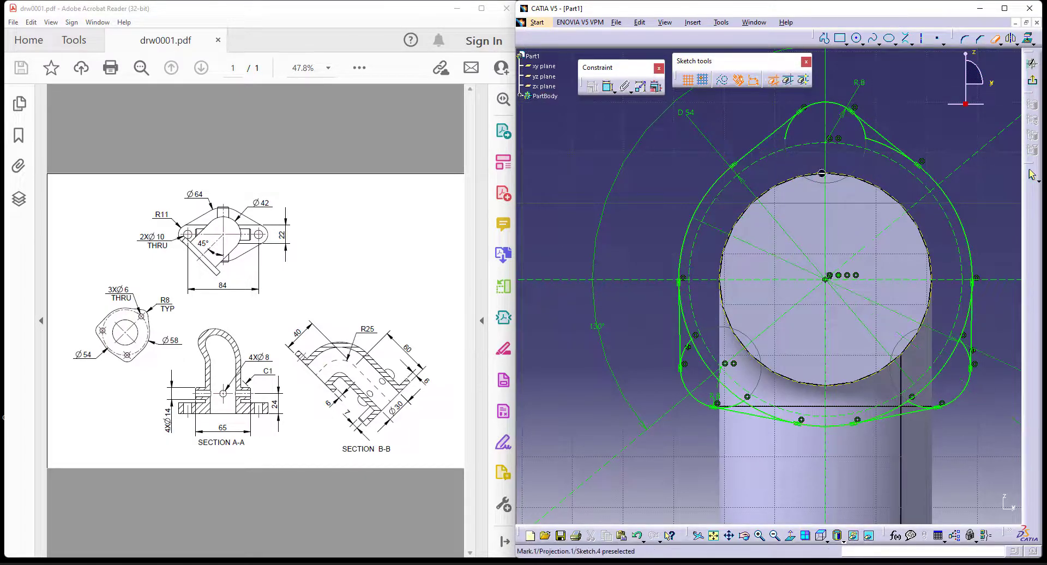
click(885, 145)
middle_drag(991, 255, 952, 160)
click(928, 231)
click(859, 311)
click(712, 311)
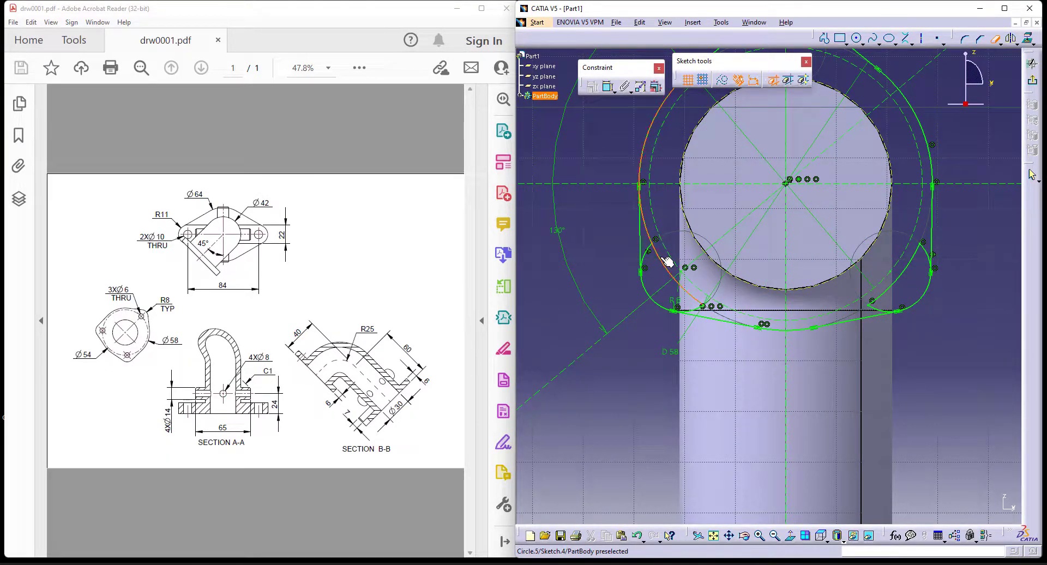
Step: Trim the 58 mm circle's remaining arc at the lower-left lobe and the top lobe's excess ends below its tangent points
middle_drag(649, 231, 681, 314)
click(678, 310)
mouse_move(795, 168)
middle_down()
mouse_move(783, 244)
mouse_move(770, 167)
mouse_move(790, 241)
middle_up()
click(768, 173)
click(861, 179)
Step: Trim the 58 mm circle's arc crossing the lower-right lobe and that lobe's excess ends beyond the tangent points
mouse_move(876, 320)
middle_down()
mouse_move(786, 178)
mouse_move(788, 87)
middle_up()
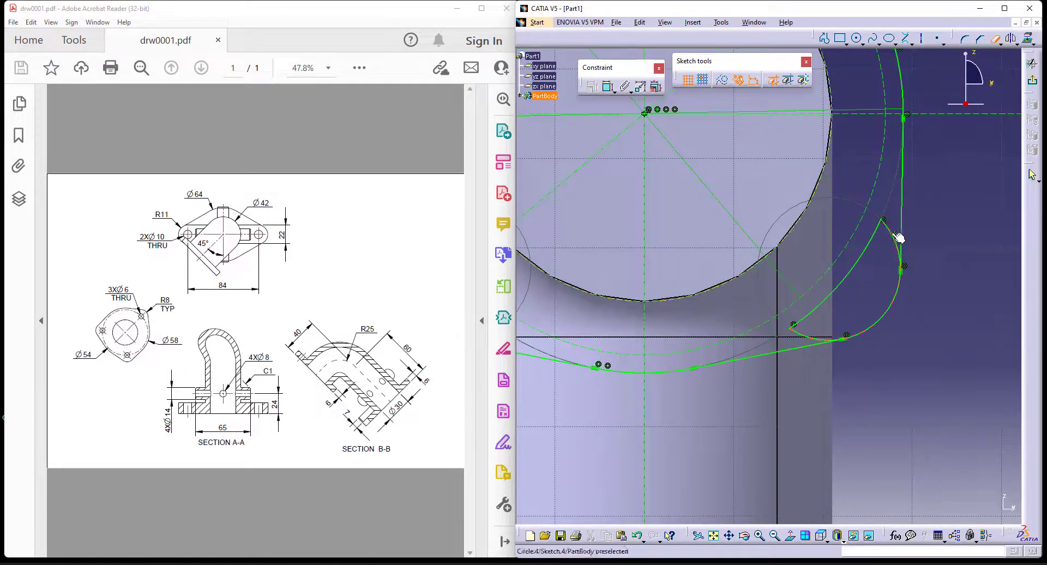
click(865, 248)
click(805, 338)
key(Escape)
Step: Trim both excess ends of the lower-left lobe arc beyond its tangent points and exit the sketch
middle_drag(837, 298, 868, 392)
middle_drag(880, 348, 914, 395)
middle_drag(680, 407, 787, 340)
click(995, 38)
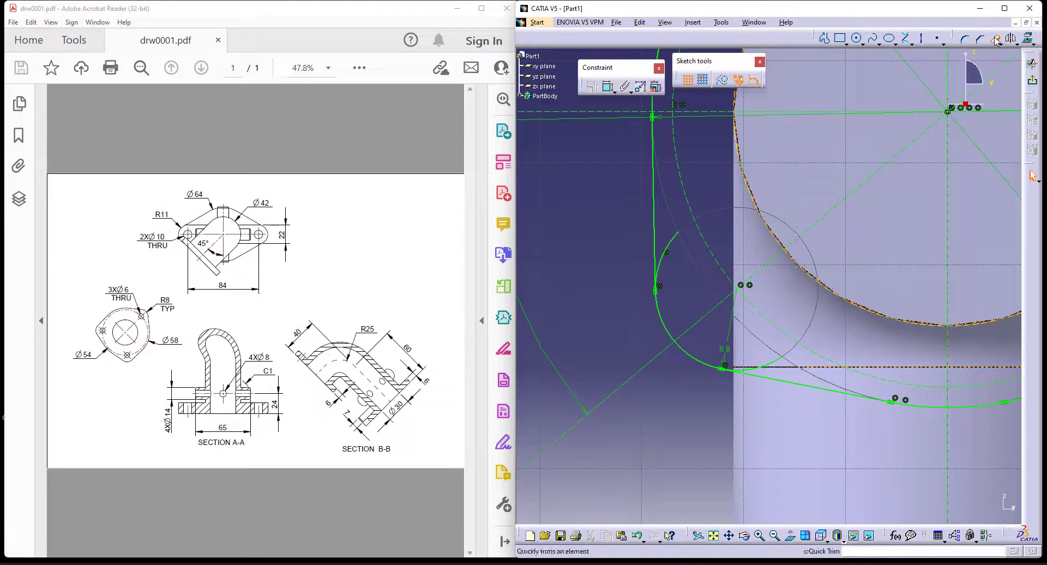
click(674, 240)
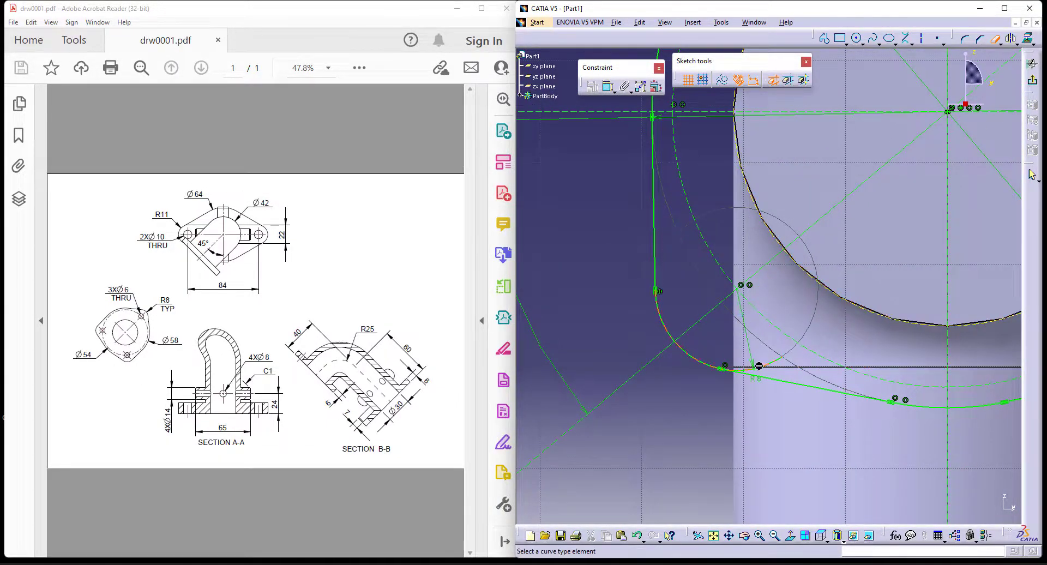
click(766, 367)
middle_drag(786, 210, 720, 323)
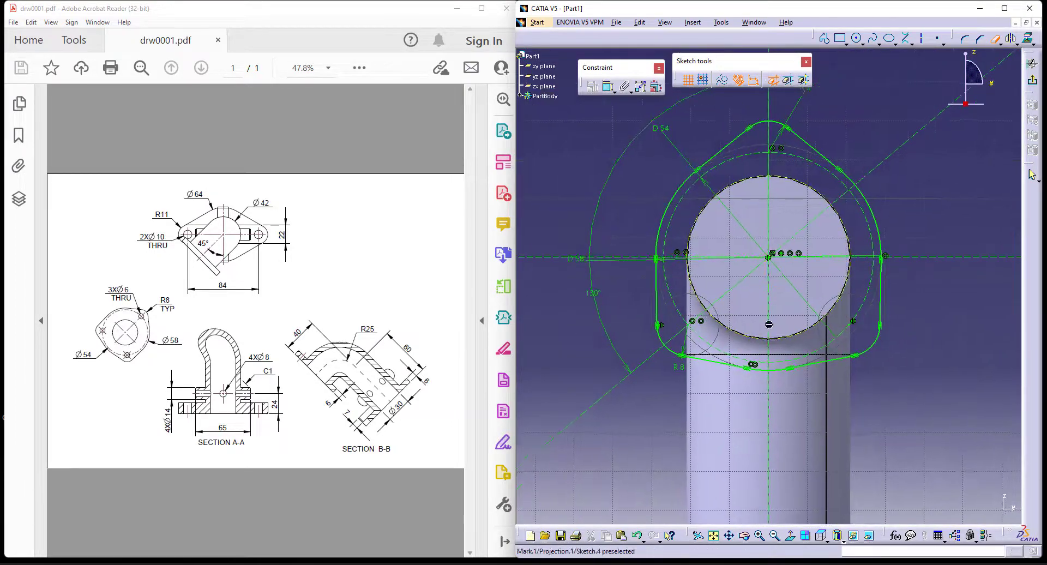
click(1032, 80)
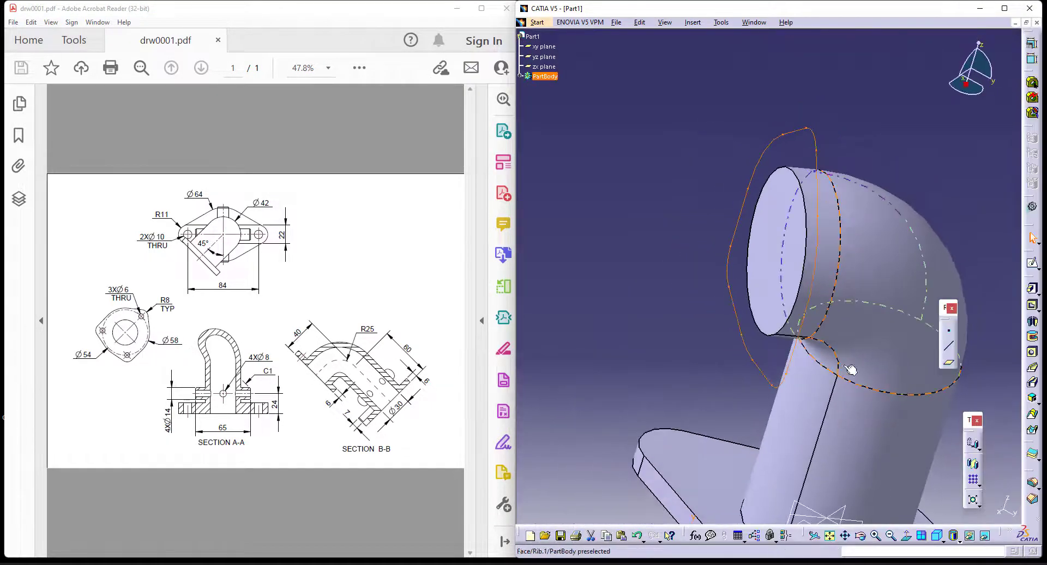
Step: Extrude the three-lobed flange sketch into a 6 mm pad
middle_drag(834, 143, 758, 180)
click(771, 185)
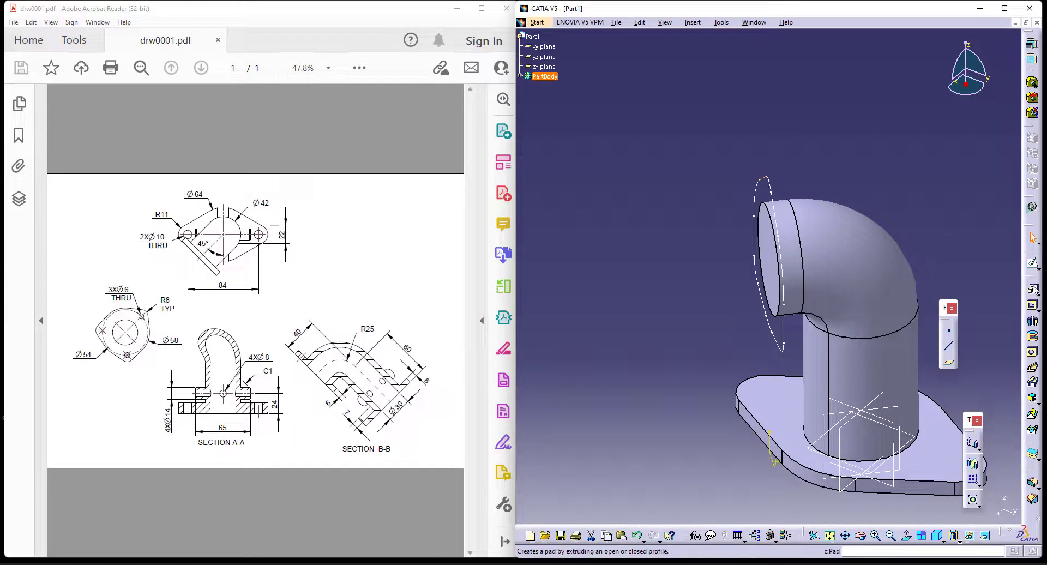
click(1033, 289)
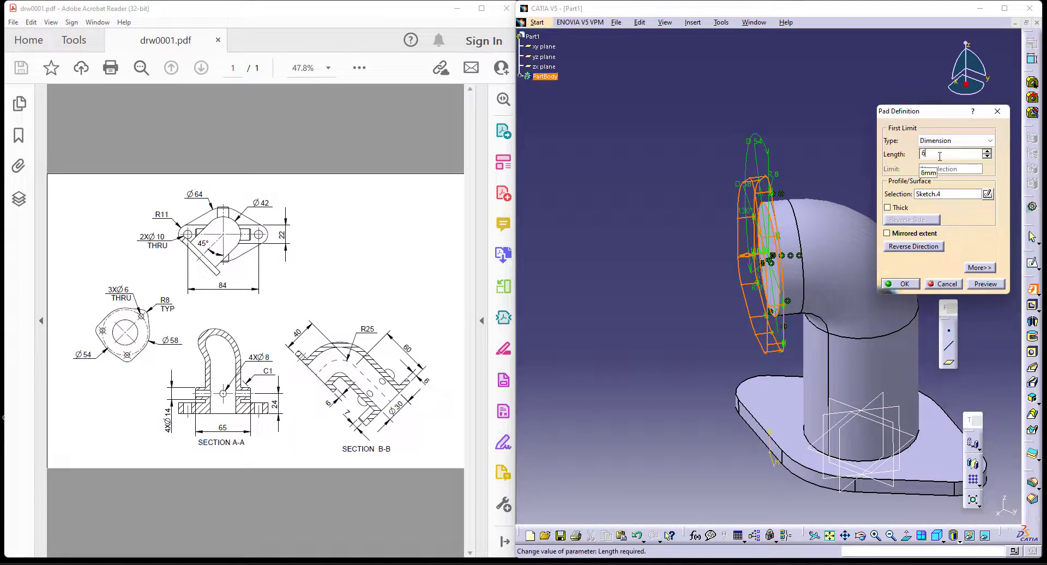
key(Return)
mouse_move(895, 214)
middle_down()
mouse_move(852, 216)
mouse_move(930, 178)
mouse_move(868, 206)
mouse_move(865, 235)
middle_up()
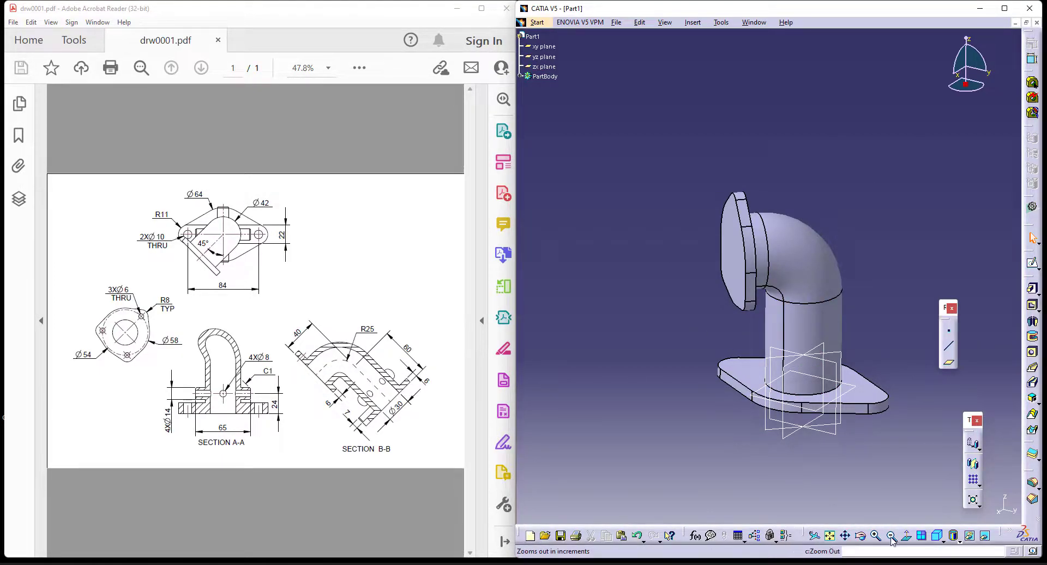
click(938, 537)
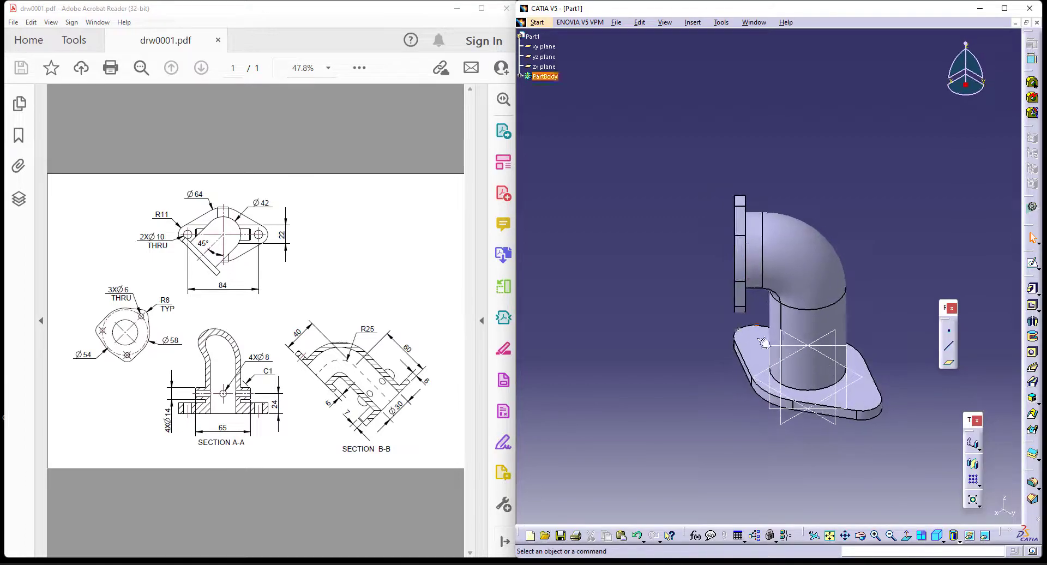
middle_drag(776, 432, 886, 421)
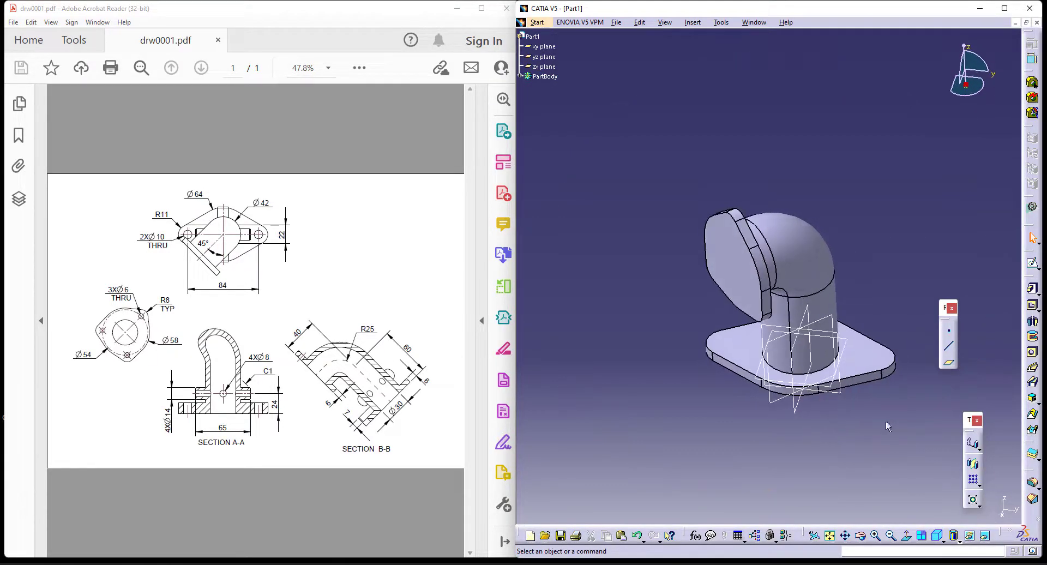
Step: Start a new sketch on Plane.1 and set new sketch elements to standard geometry
click(521, 77)
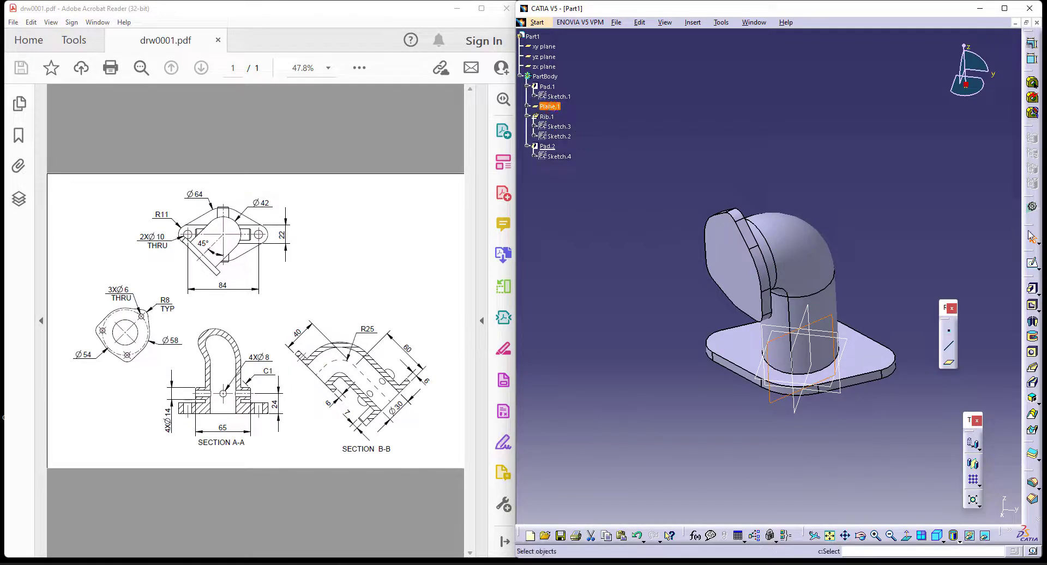
click(1033, 263)
middle_drag(875, 270, 875, 216)
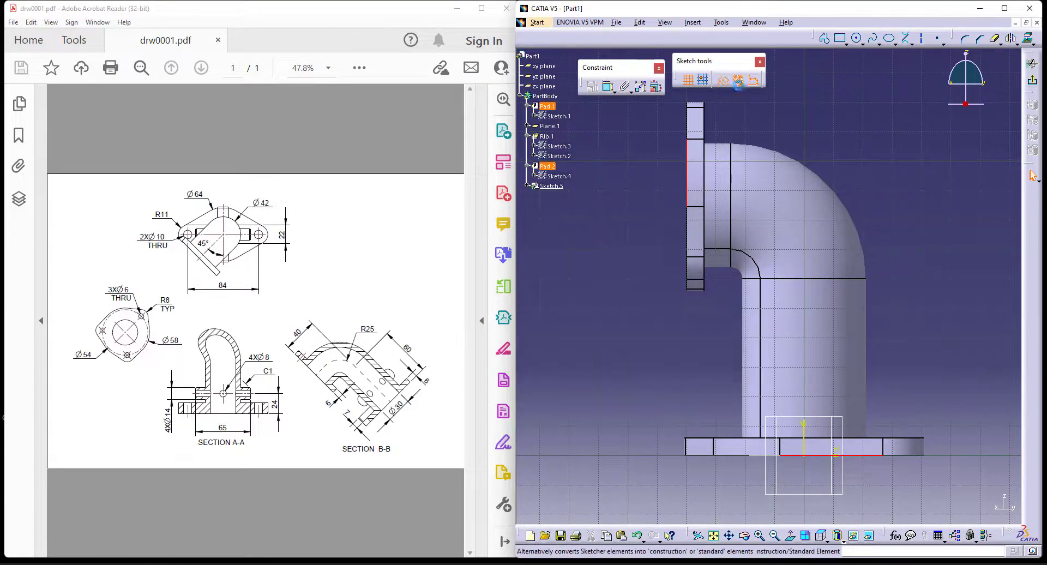
click(1011, 37)
click(723, 80)
Step: Show the rib's center curve sketch, Sketch.2, and project its whole path into the new sketch
right_click(554, 116)
click(519, 186)
right_click(559, 147)
click(598, 181)
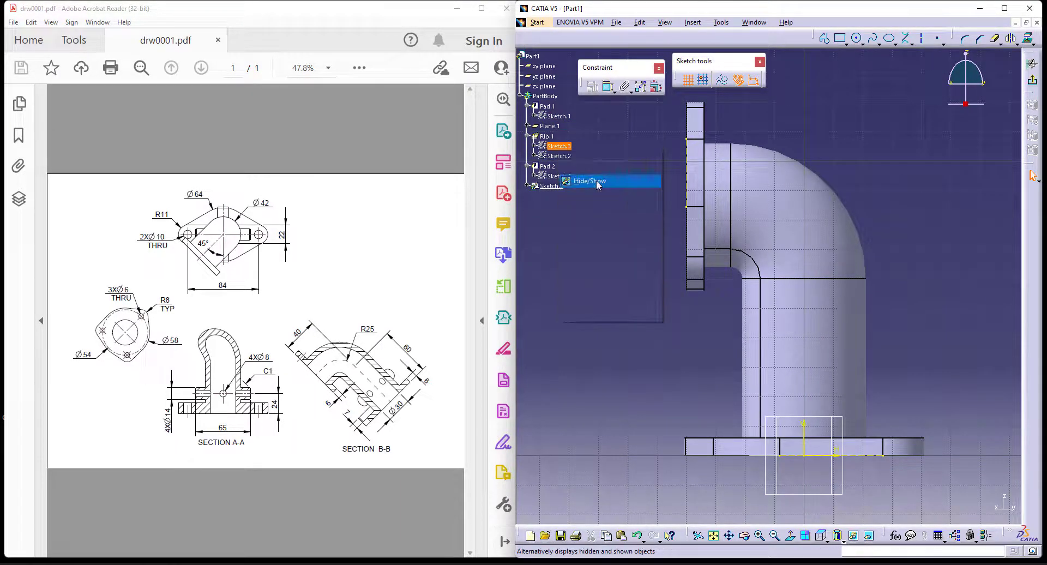
right_click(567, 155)
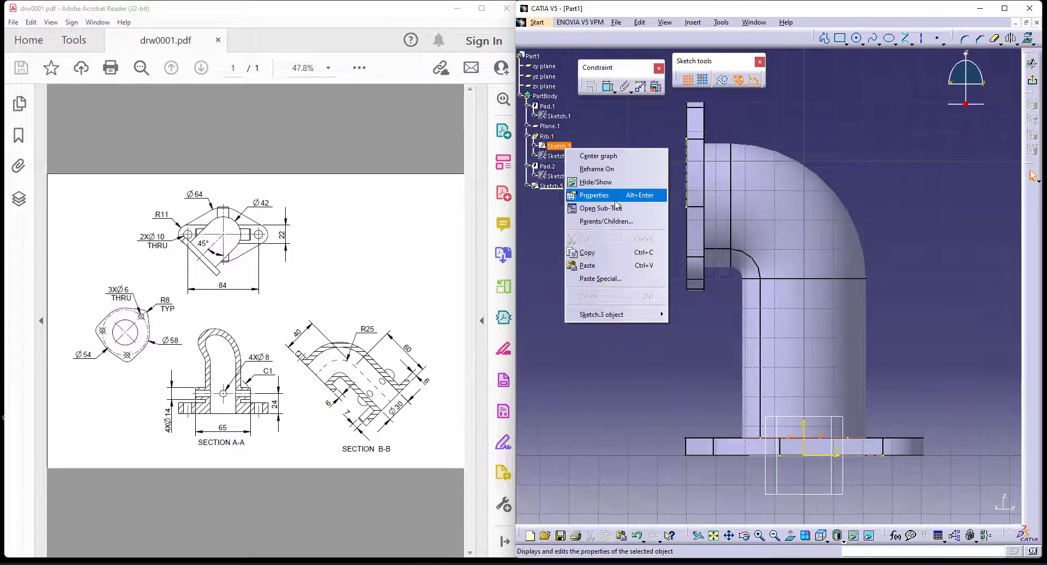
click(600, 181)
right_click(562, 156)
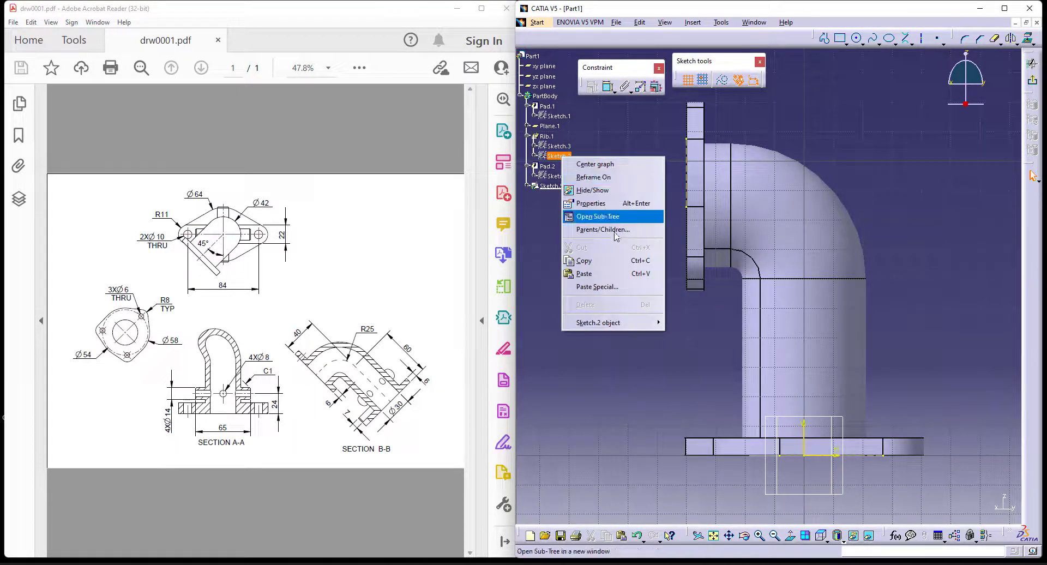
click(597, 190)
middle_drag(943, 217, 942, 202)
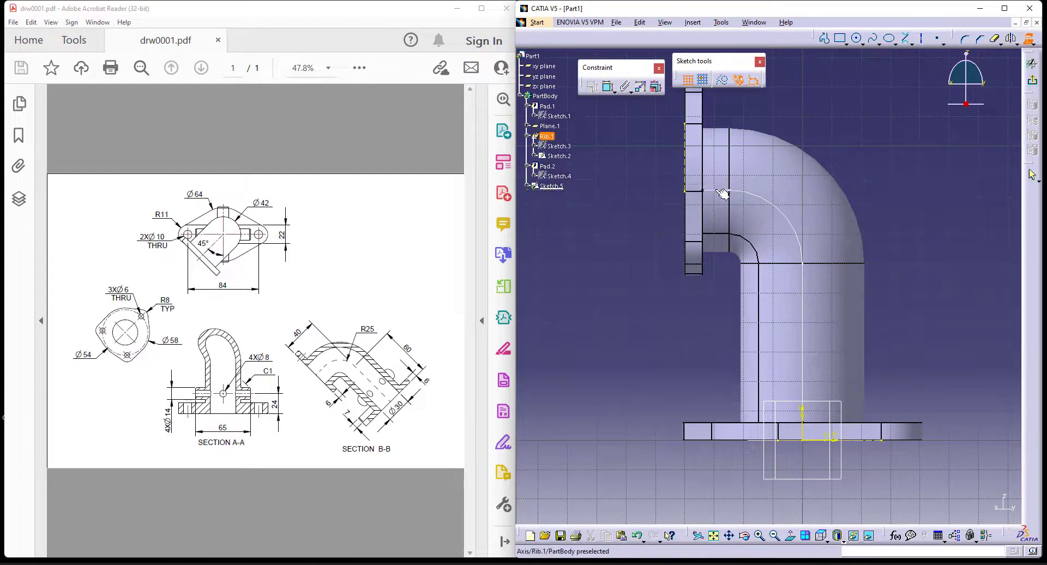
click(807, 382)
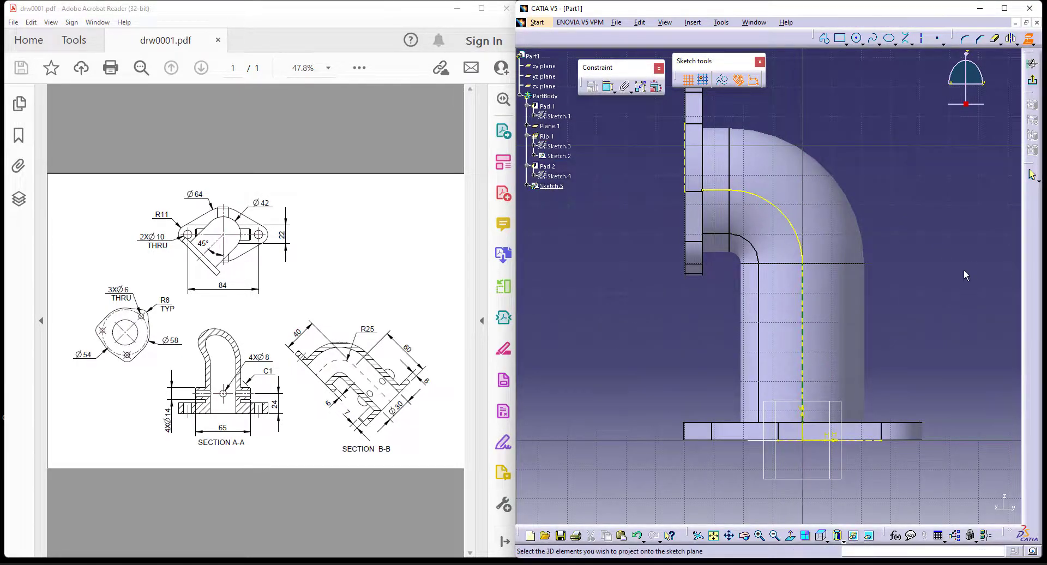
Step: Draw a horizontal line extending the projected path through the three-lobed flange and trim it at the flange's outer face
click(911, 43)
click(702, 191)
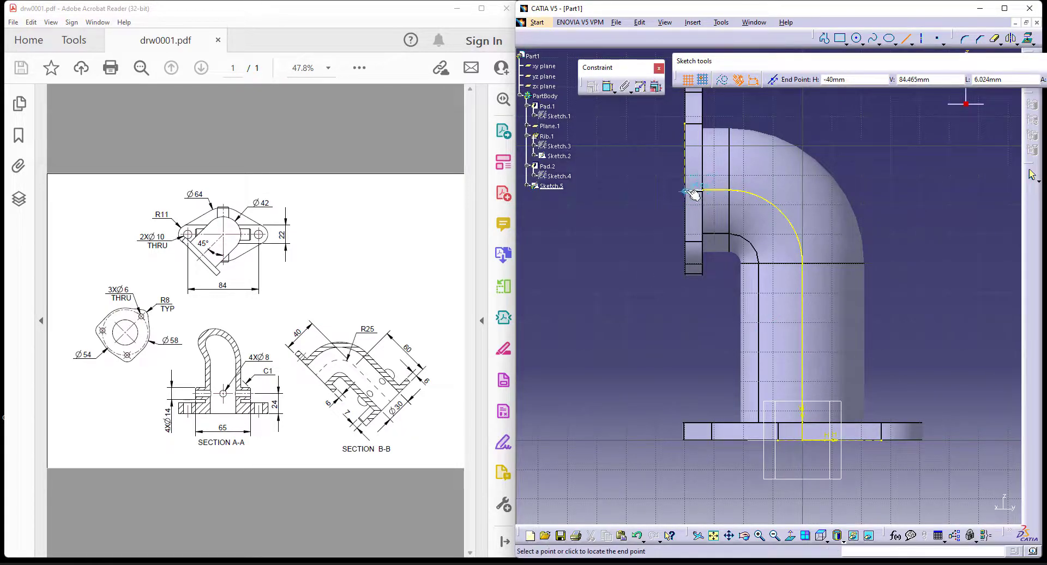
click(677, 188)
click(981, 277)
ctrl+middle_drag(698, 276, 701, 225)
middle_drag(610, 238, 798, 393)
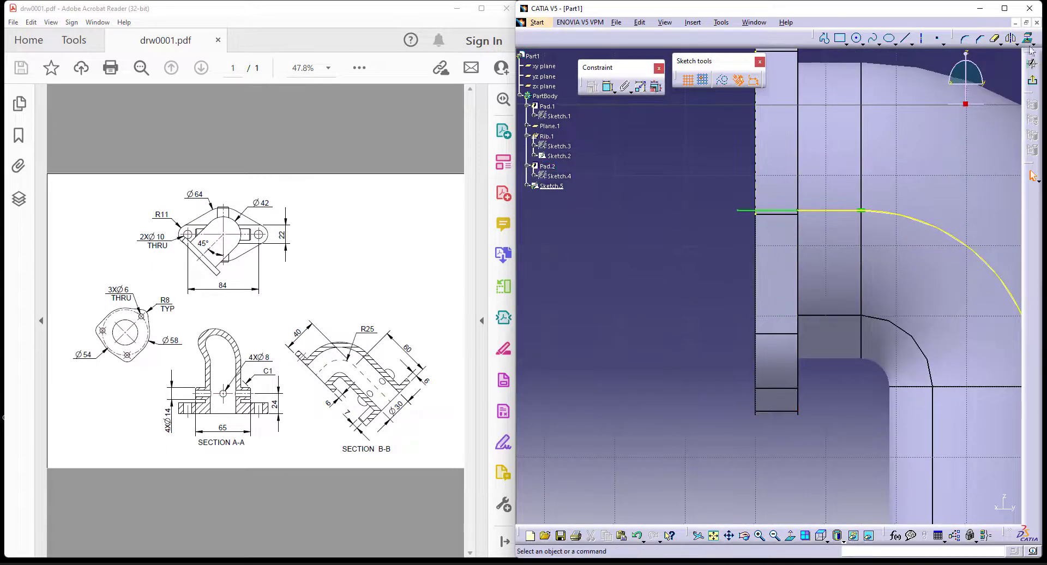
click(996, 41)
click(746, 211)
Step: Draw a vertical line from the projected path's lower end down to the sketch origin and exit the sketch
ctrl+middle_drag(668, 225, 670, 295)
middle_drag(737, 382, 777, 272)
middle_drag(900, 282, 957, 285)
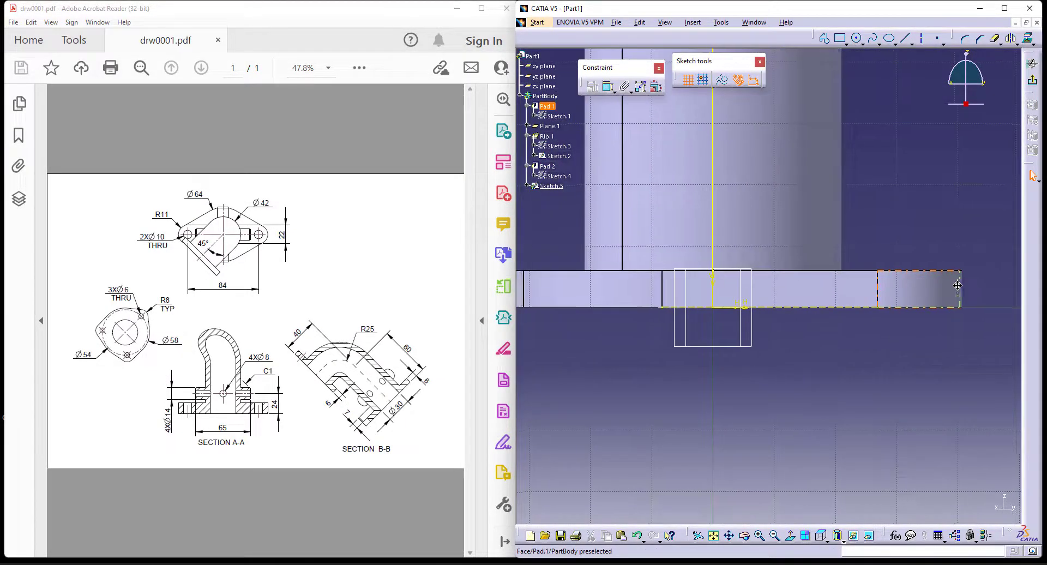
click(906, 43)
click(714, 271)
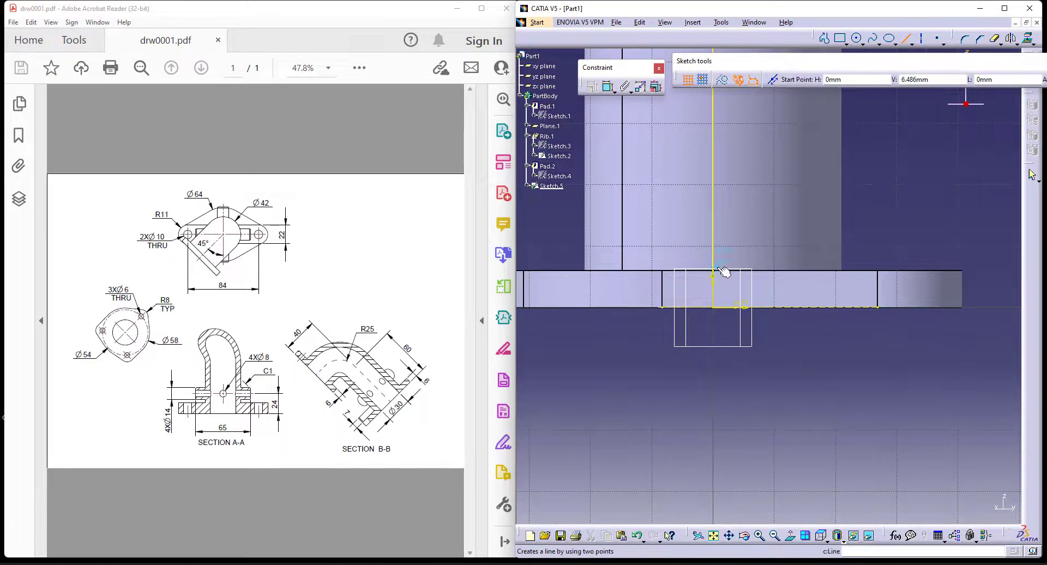
click(714, 310)
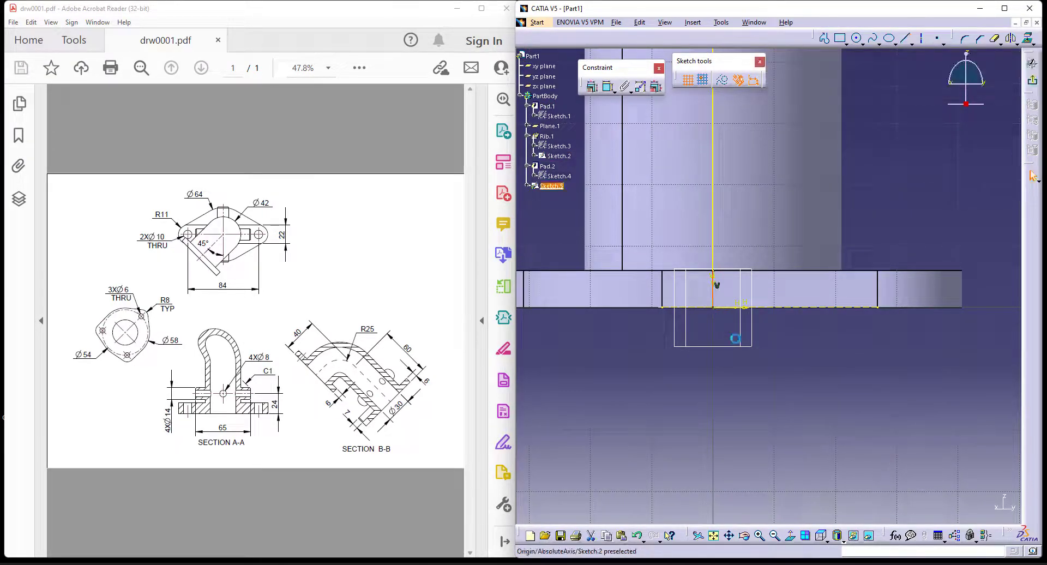
click(1033, 83)
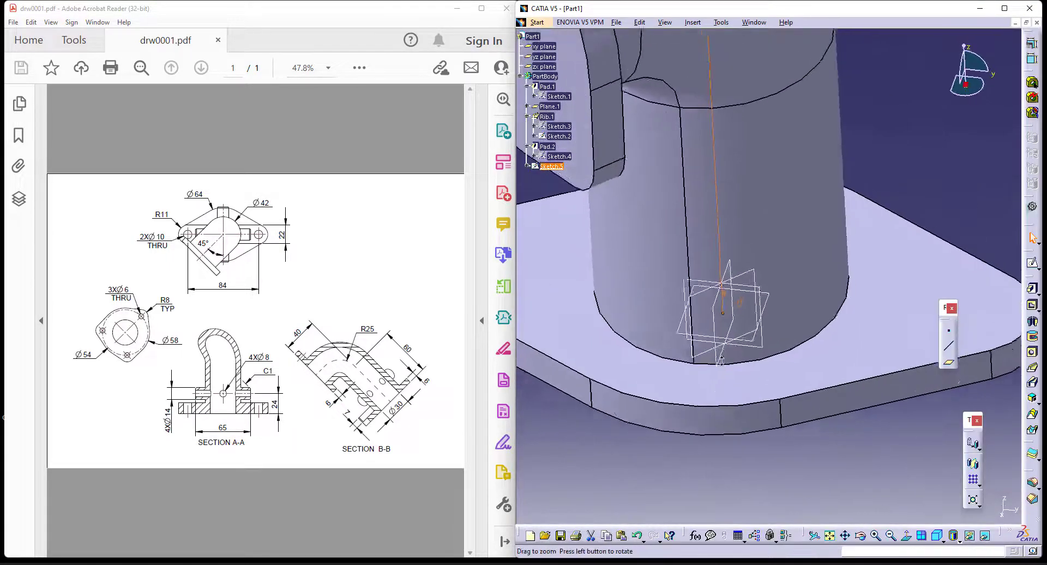
click(748, 421)
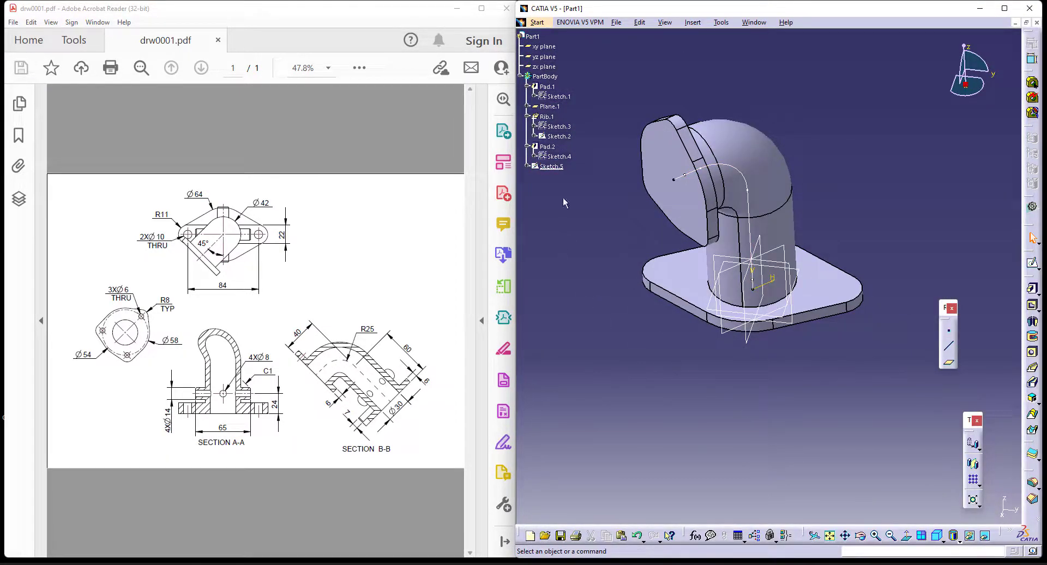
Step: Start a Slot feature using the extended path sketch as its center curve
click(562, 167)
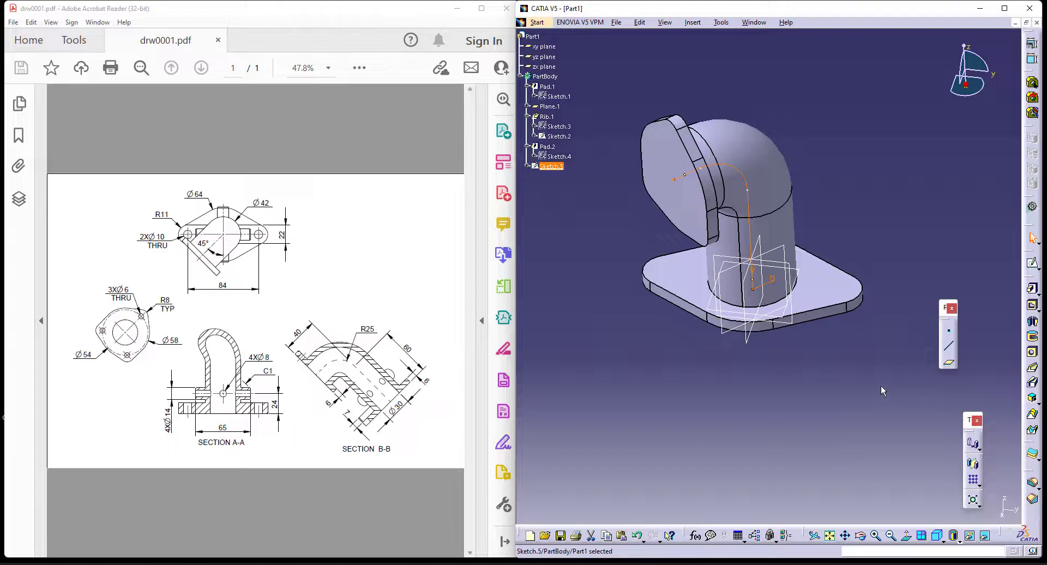
click(1034, 389)
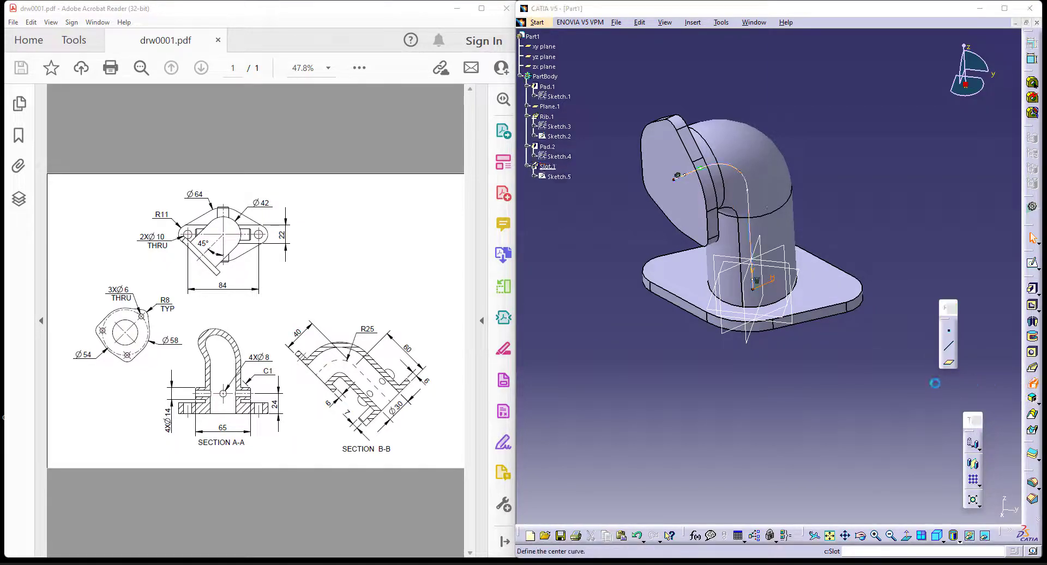
middle_drag(673, 434, 769, 229)
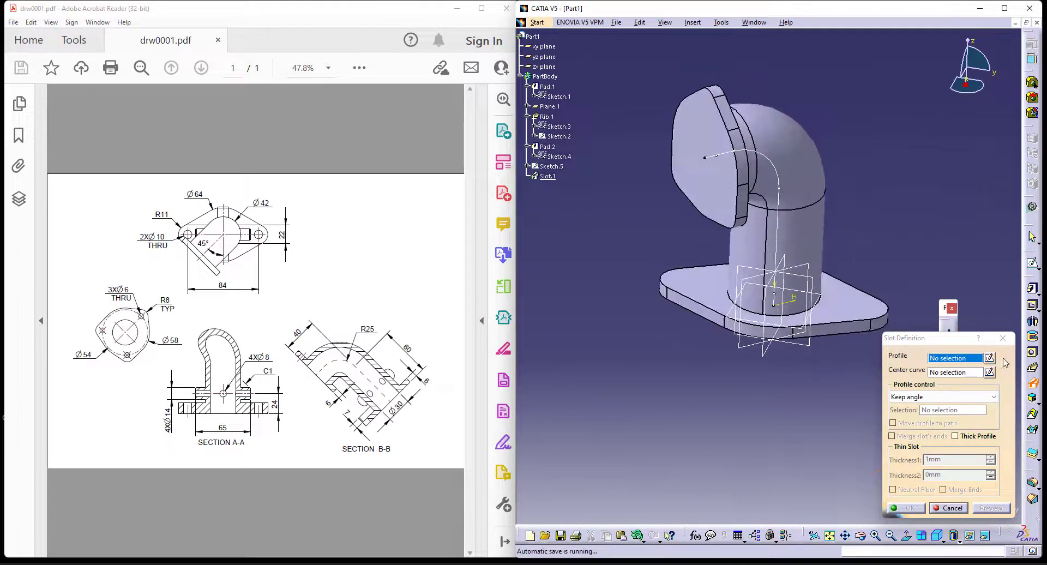
click(952, 371)
click(780, 259)
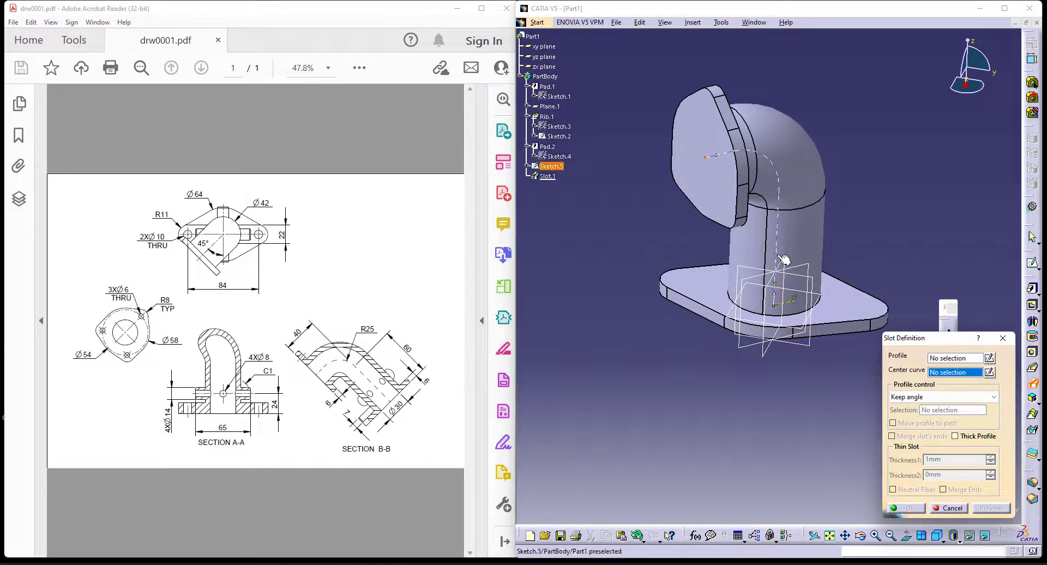
Step: Create the slot's profile sketch on the base flange and draw a circle about 24 mm in diameter centred on the origin
middle_drag(779, 398, 813, 273)
click(990, 359)
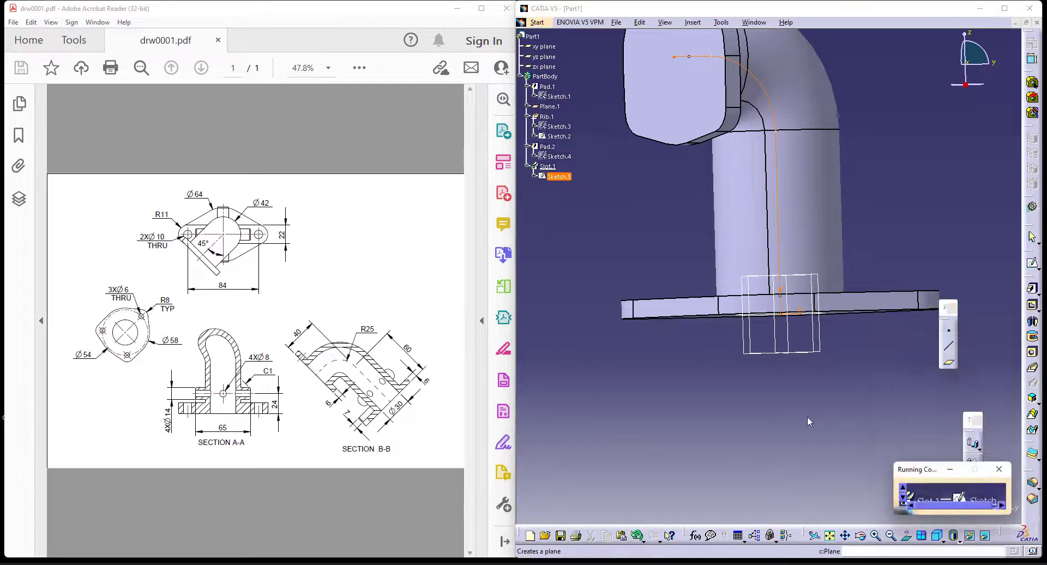
middle_drag(820, 416, 790, 344)
click(844, 285)
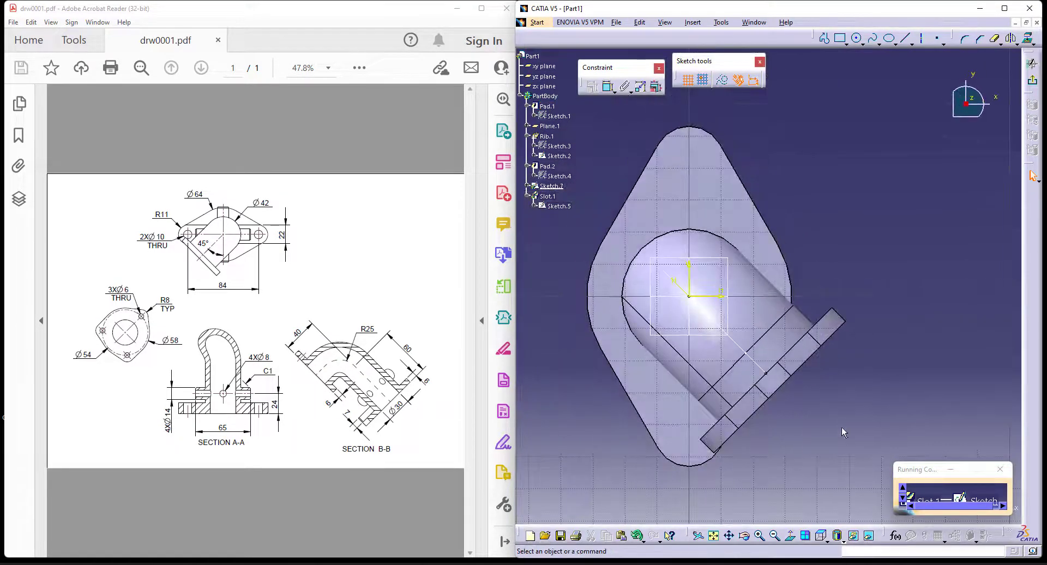
click(858, 39)
click(690, 296)
click(712, 329)
Step: Dimension the profile circle's diameter at 30 mm and exit the sketch
click(609, 89)
click(806, 220)
double_click(804, 218)
text(3)
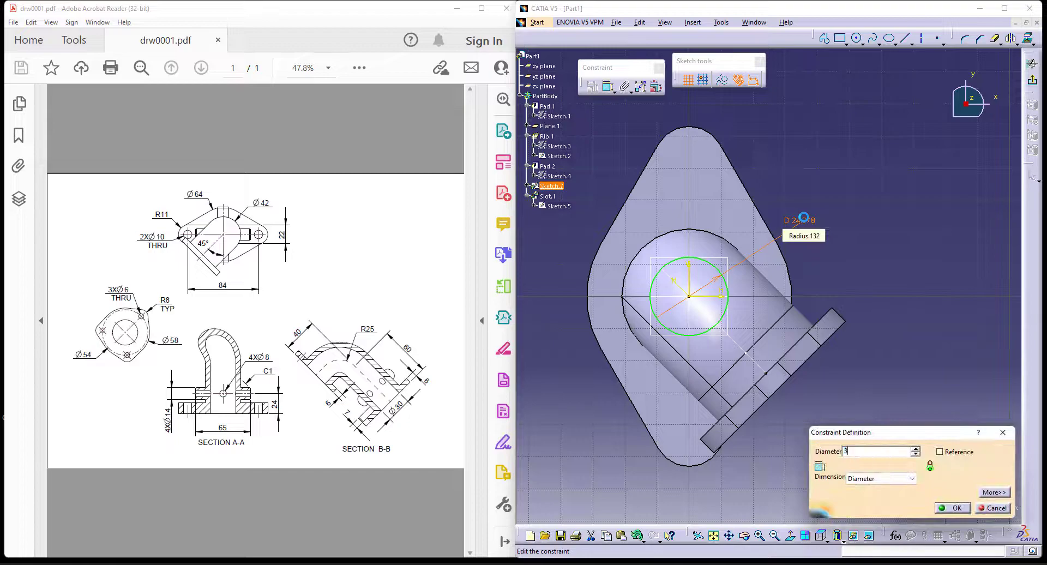
text(0)
key(Return)
click(1033, 64)
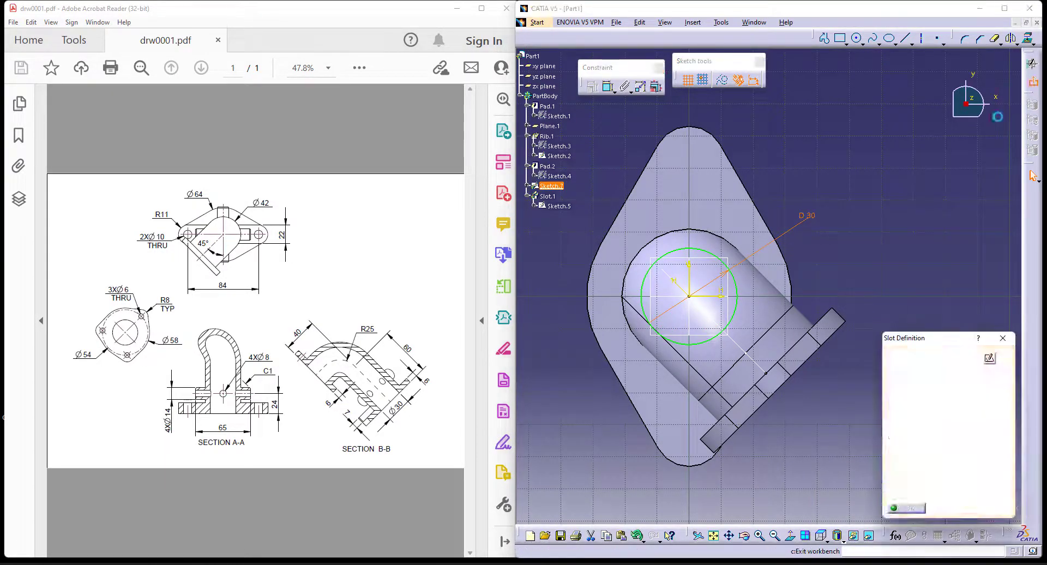
Step: Cut the slot through the pipe along the center curve and hide the rib's path sketch
mouse_move(776, 360)
middle_down()
mouse_move(821, 444)
mouse_move(819, 480)
middle_up()
middle_drag(745, 340, 718, 428)
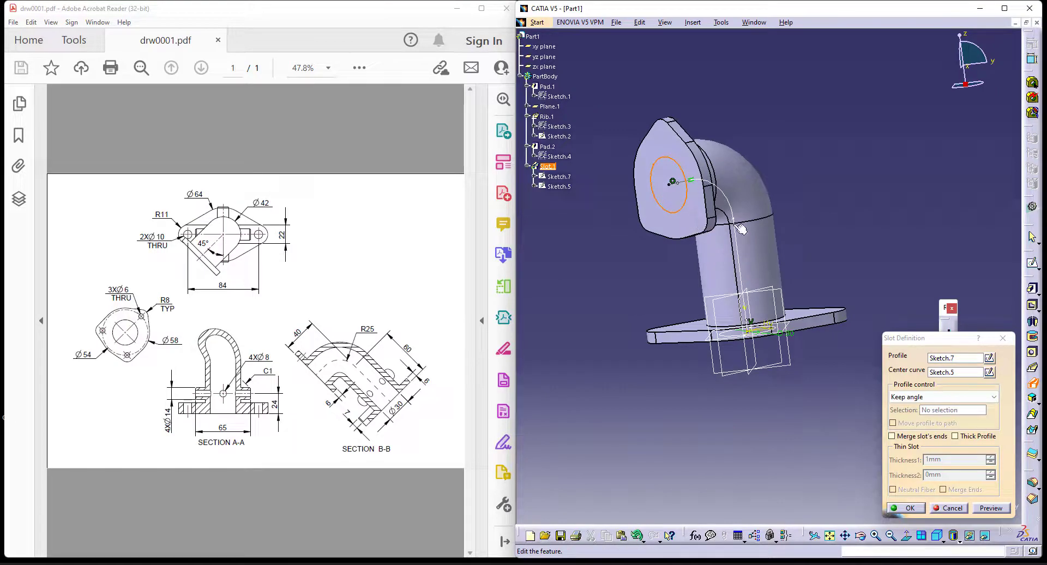
click(906, 508)
middle_drag(611, 289, 657, 316)
right_click(704, 173)
click(729, 206)
mouse_move(781, 404)
ctrl+middle_down()
mouse_move(766, 357)
mouse_move(773, 426)
ctrl+middle_up()
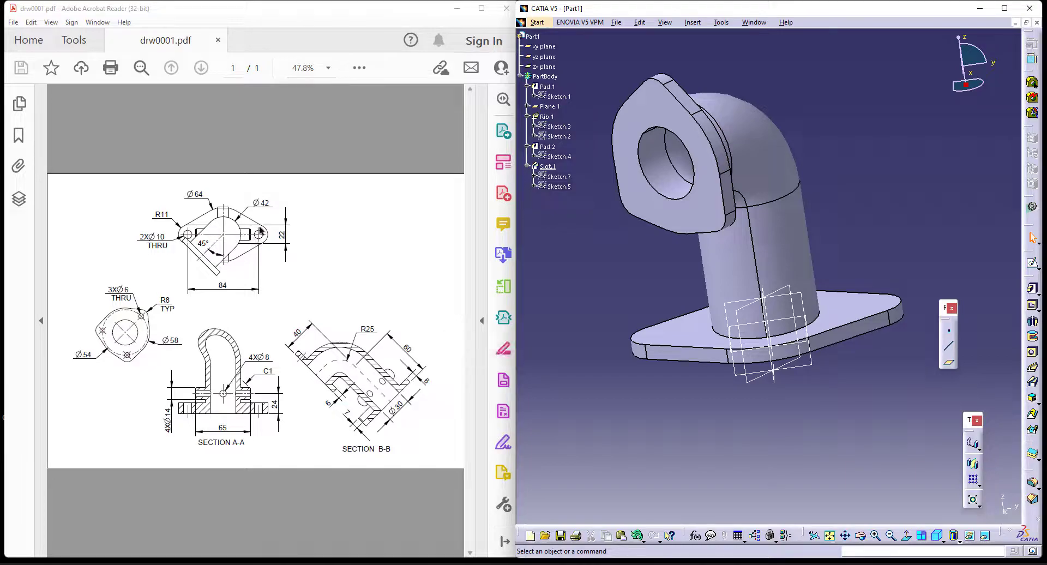
Step: Start a new Pad with its profile sketched on the base flange
middle_drag(746, 349, 750, 378)
click(670, 334)
click(1003, 343)
click(1033, 289)
click(988, 194)
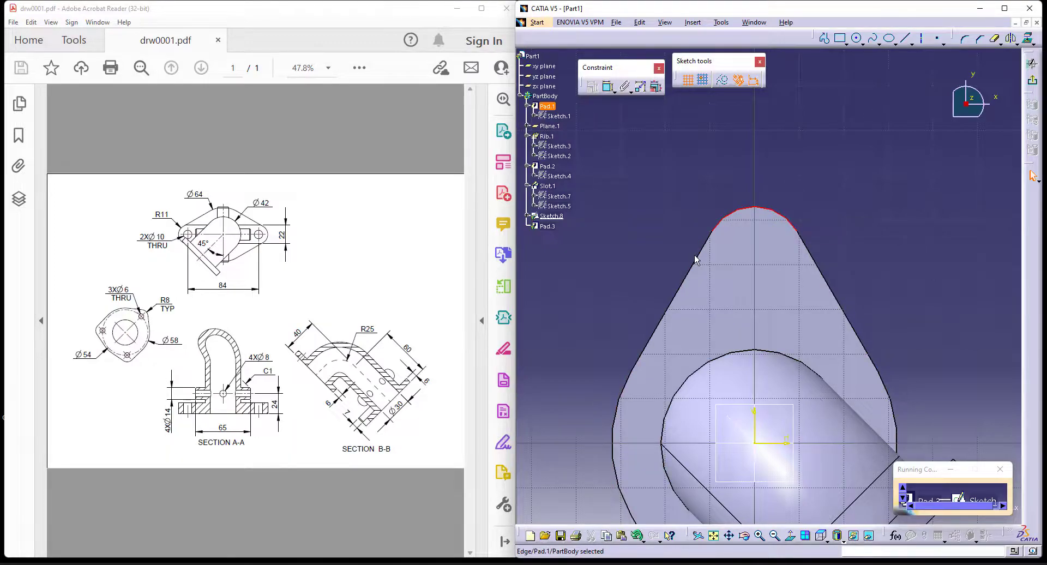
Step: Project the base flange's tip arc, its two tangent edges and the pipe's circular edge into the sketch as construction geometry
ctrl+click(742, 353)
middle_drag(935, 260, 913, 220)
click(724, 81)
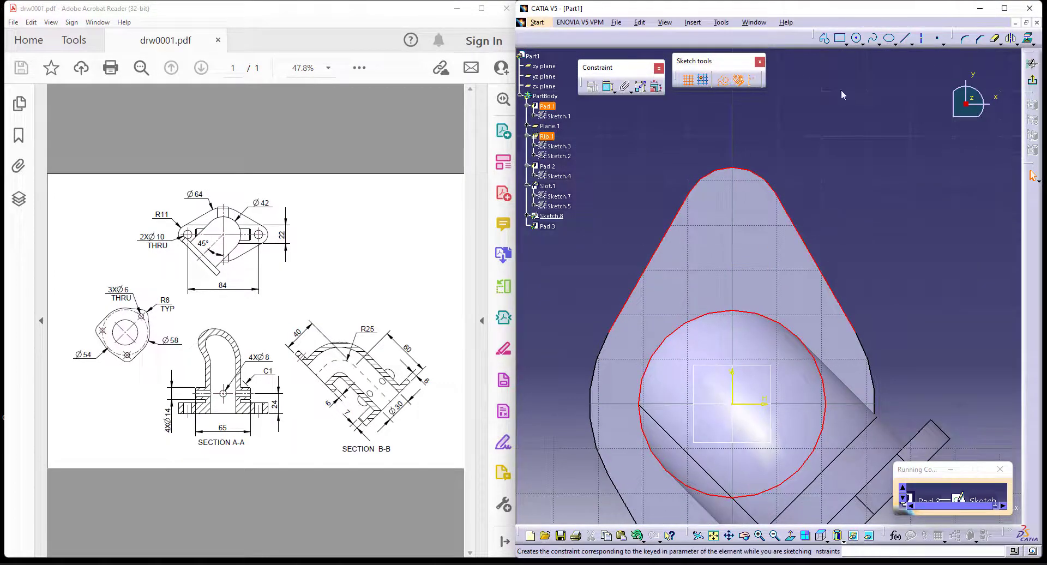
click(1028, 38)
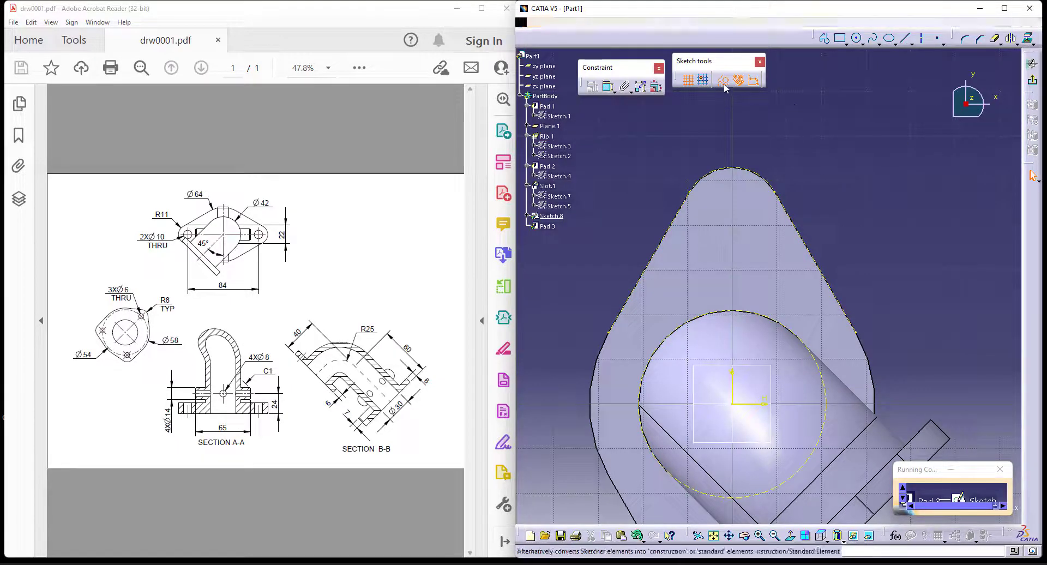
Step: Draw a vertical line from the pipe circle to the flange's tip arc, about 8 mm off center, and mirror it about the vertical axis
click(914, 43)
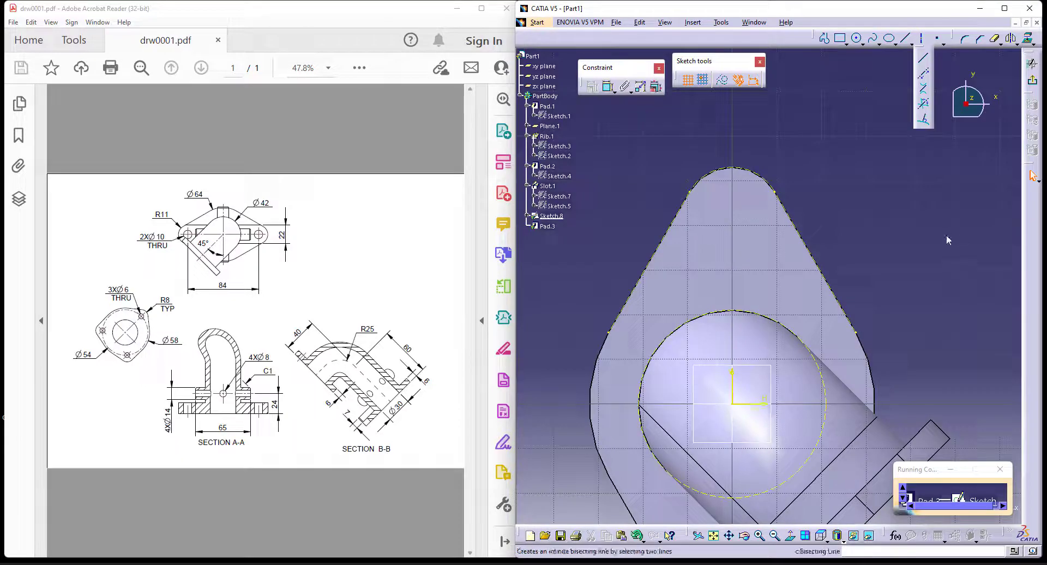
click(901, 40)
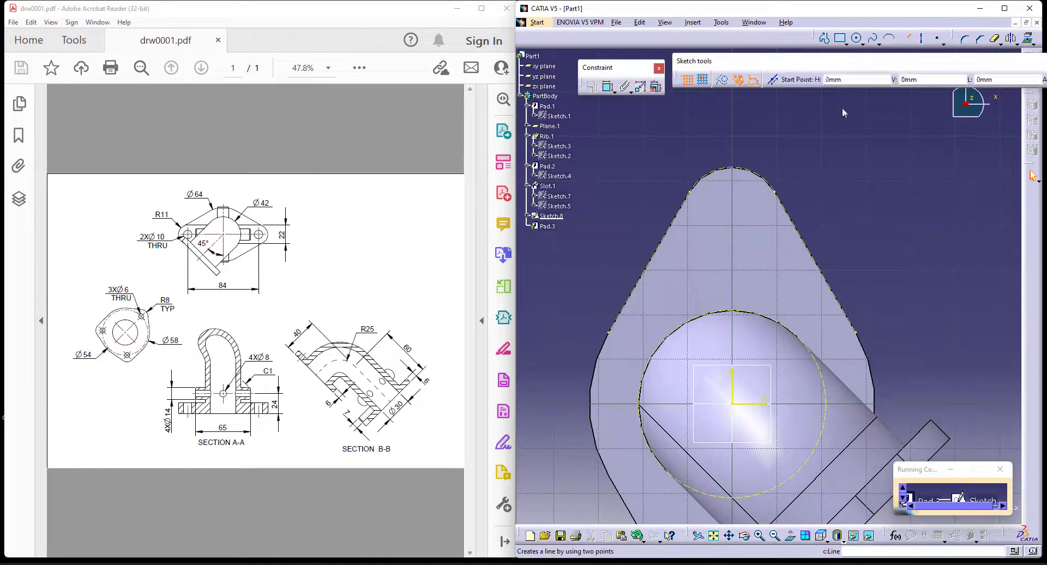
click(696, 318)
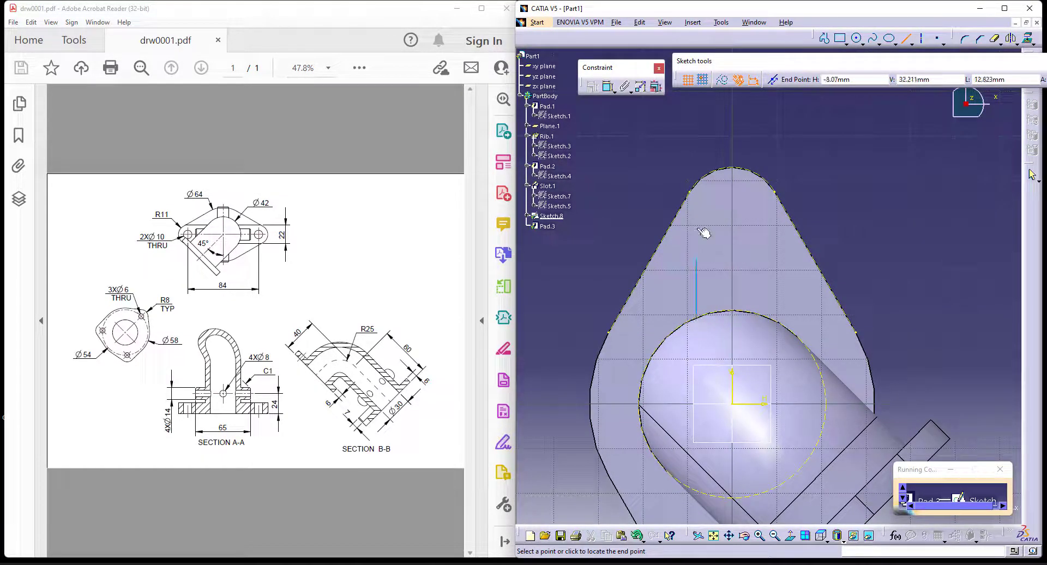
click(698, 187)
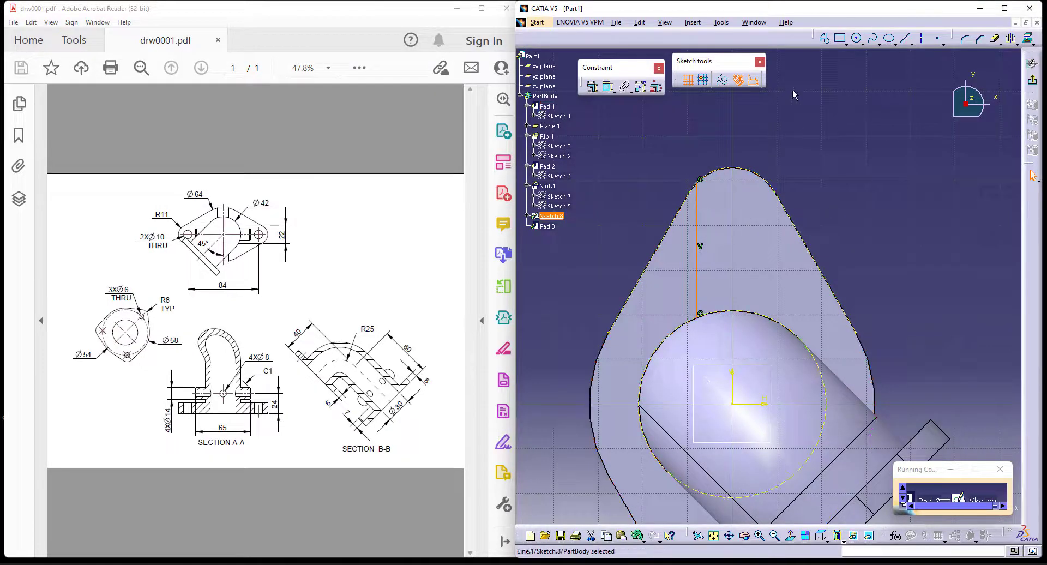
click(1011, 38)
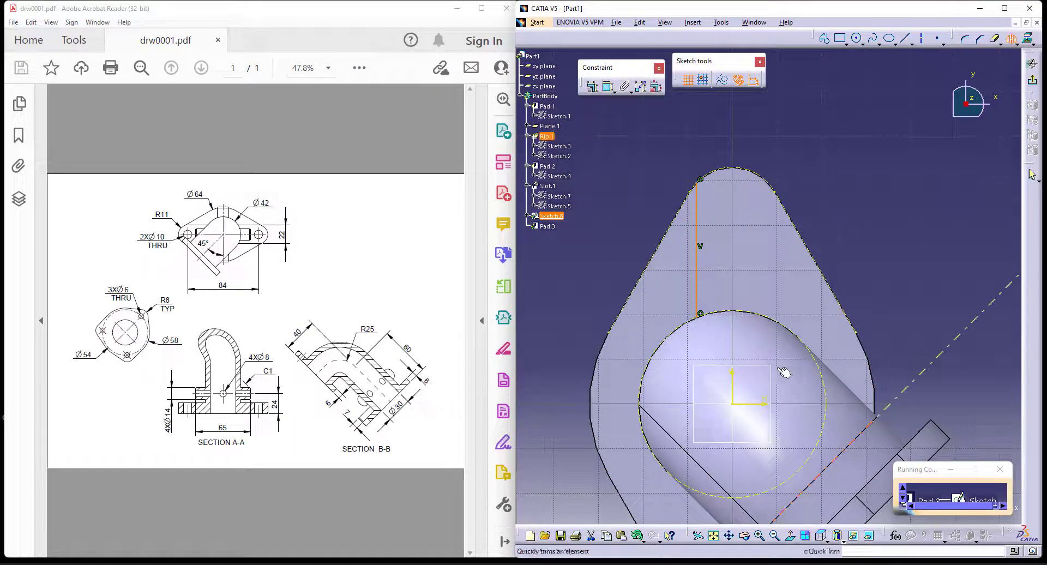
click(735, 384)
Step: Dimension the distance between the two vertical lines at 22 mm
click(608, 86)
click(696, 261)
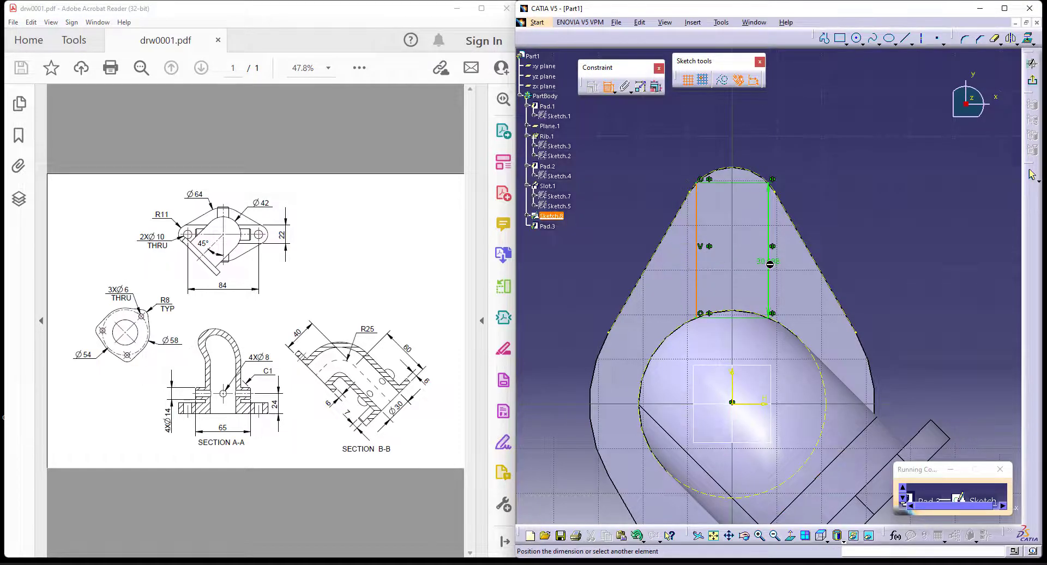
click(770, 272)
click(812, 162)
double_click(798, 160)
text(22)
key(Return)
Step: Trim the two vertical lines against the projected outline of the flange's tip
mouse_move(863, 246)
ctrl+middle_down()
mouse_move(862, 191)
mouse_move(905, 322)
ctrl+middle_up()
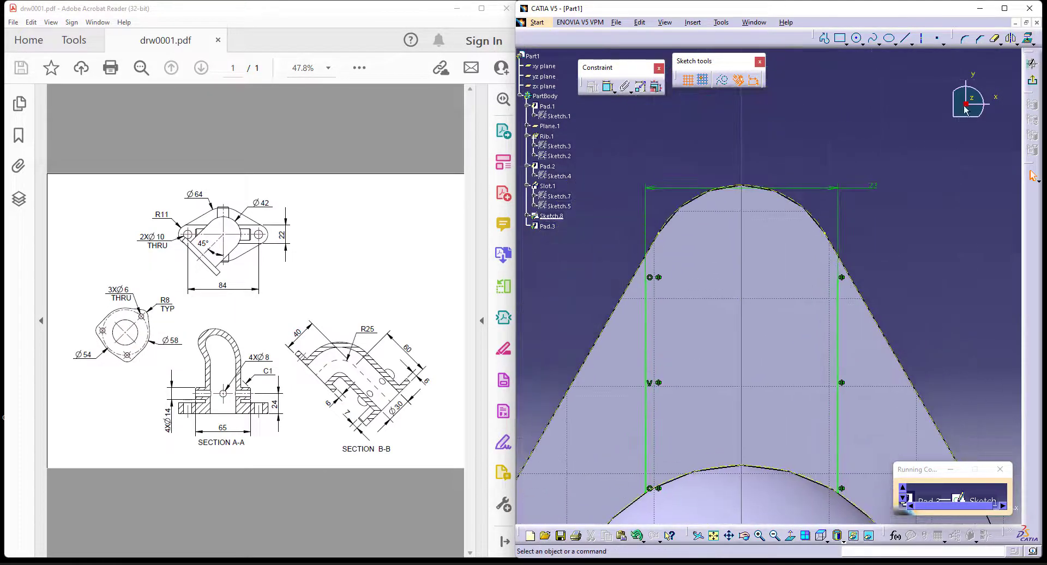
click(1001, 43)
click(1011, 58)
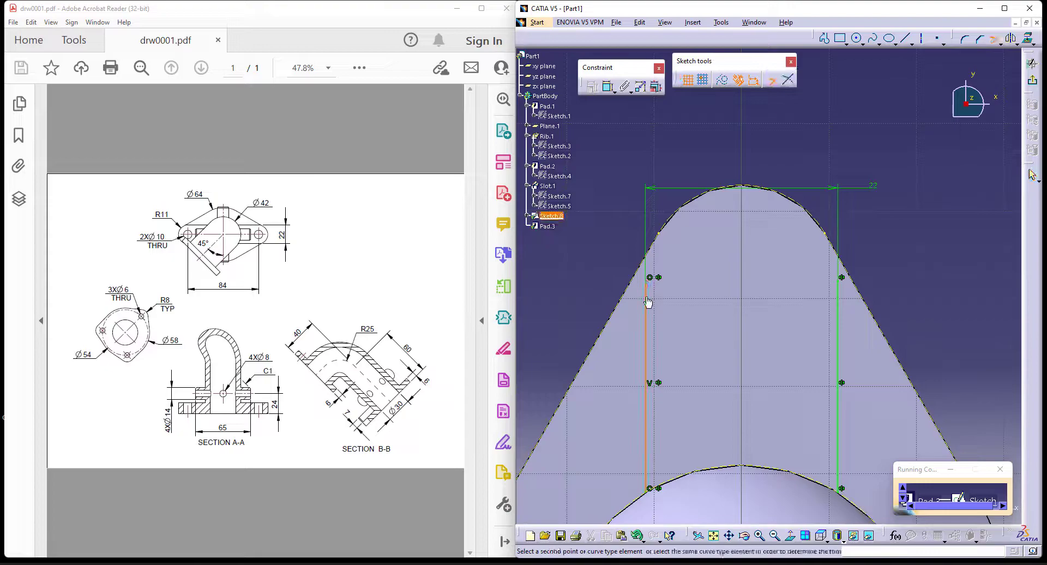
click(660, 234)
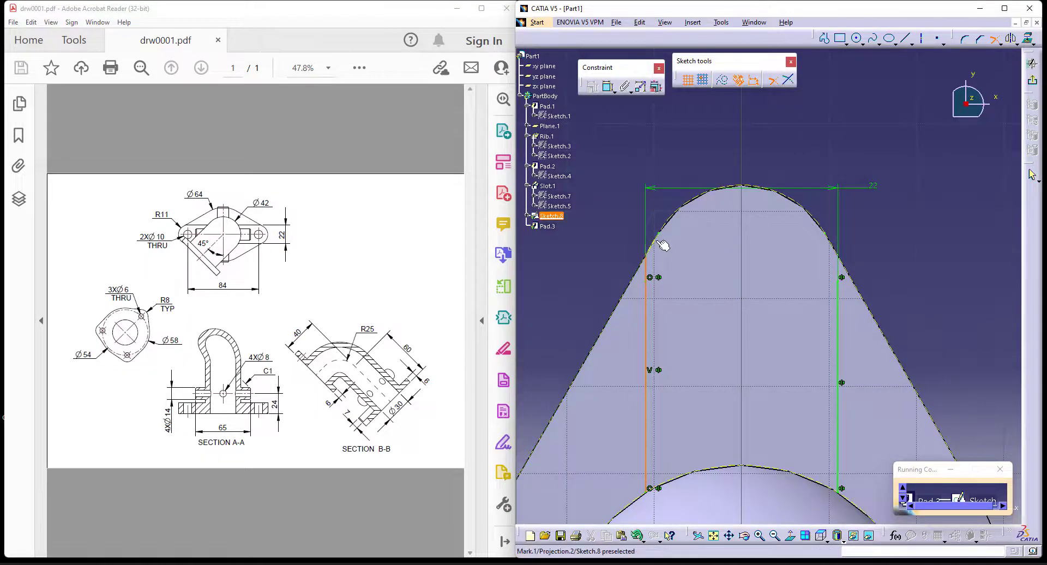
click(660, 242)
click(995, 40)
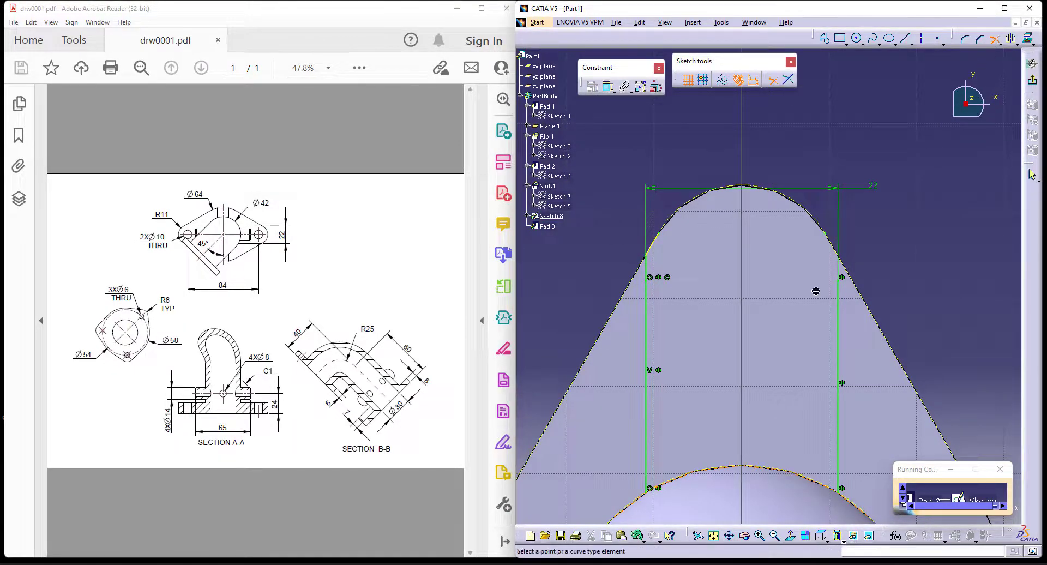
click(839, 296)
click(836, 245)
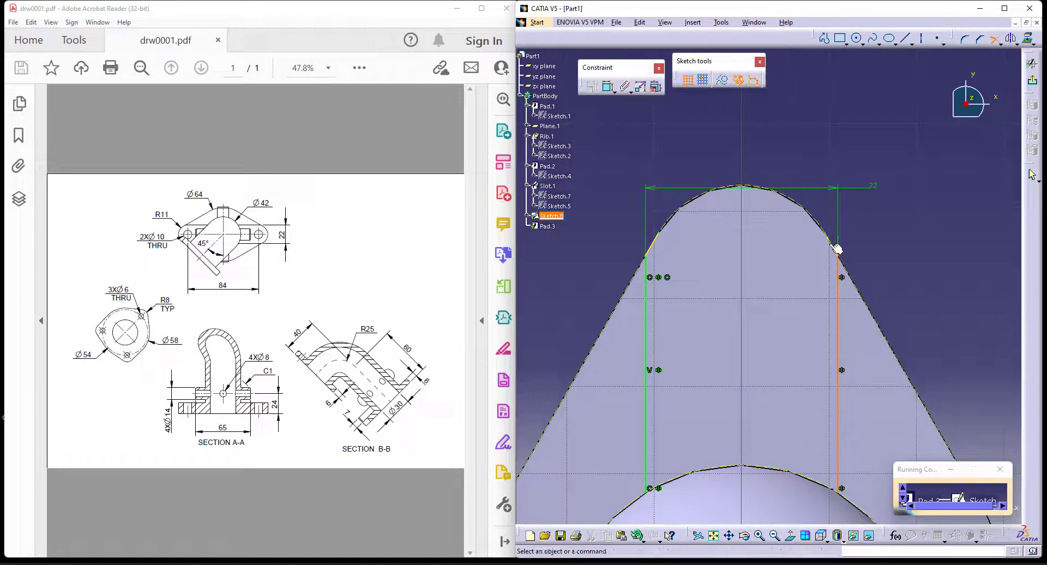
Step: Convert the flange's projected tip arc between the two vertical lines from construction to standard geometry
click(723, 80)
click(937, 165)
mouse_move(922, 209)
middle_down()
mouse_move(911, 294)
mouse_move(855, 197)
middle_up()
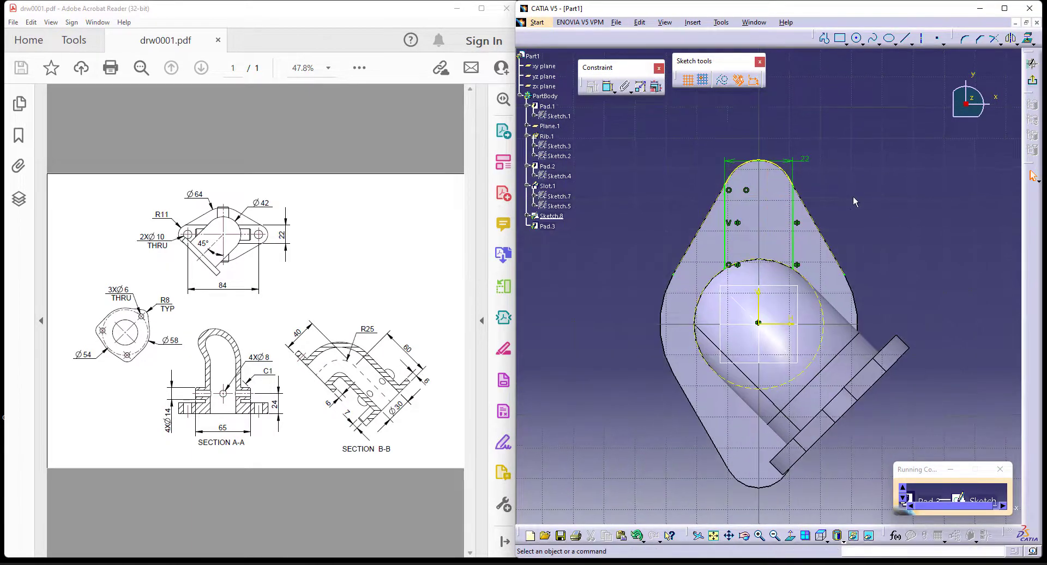
Step: Close the profile with an arc centered on the origin, joining the pipe-side endpoints of the two vertical lines
click(862, 42)
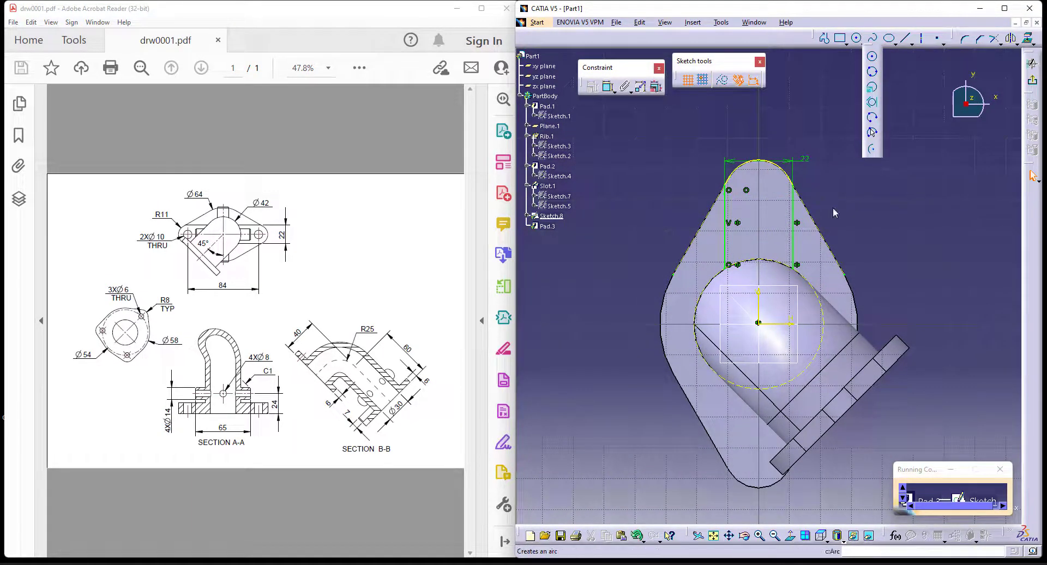
click(871, 149)
click(758, 322)
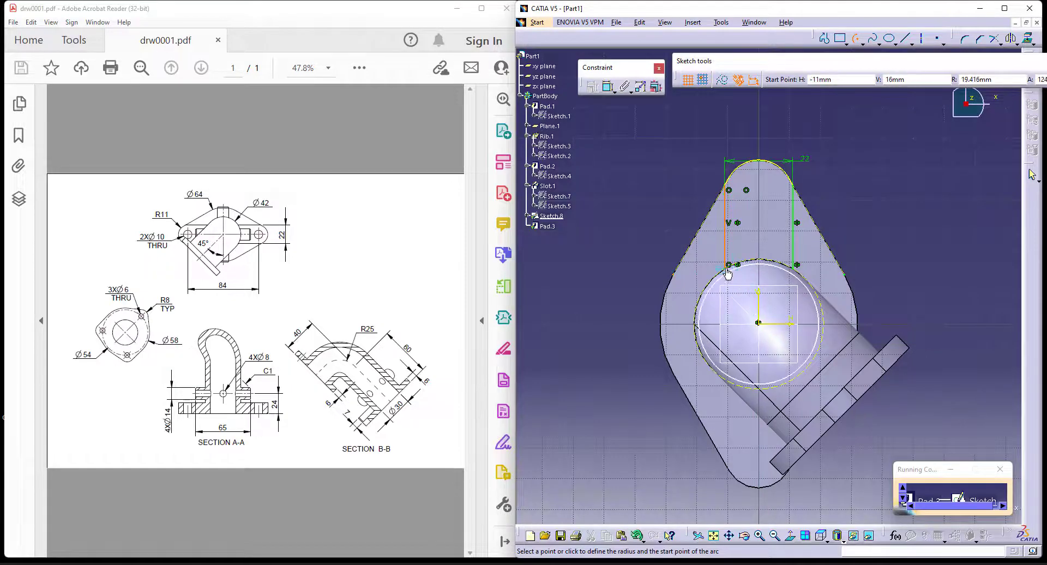
click(727, 266)
click(795, 271)
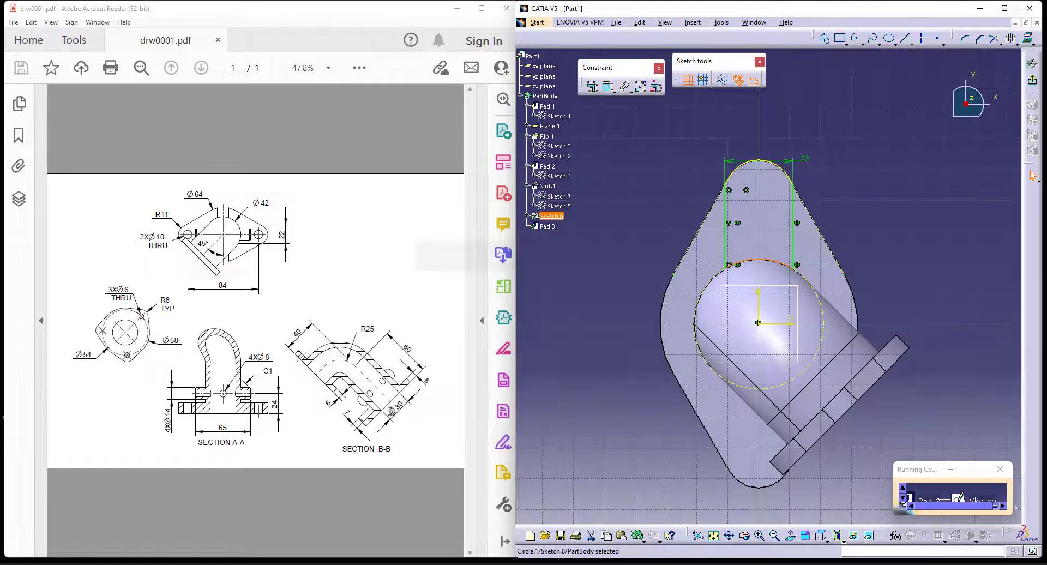
Step: Finish the sketch and pad the profile 7 mm above the base flange
click(1034, 79)
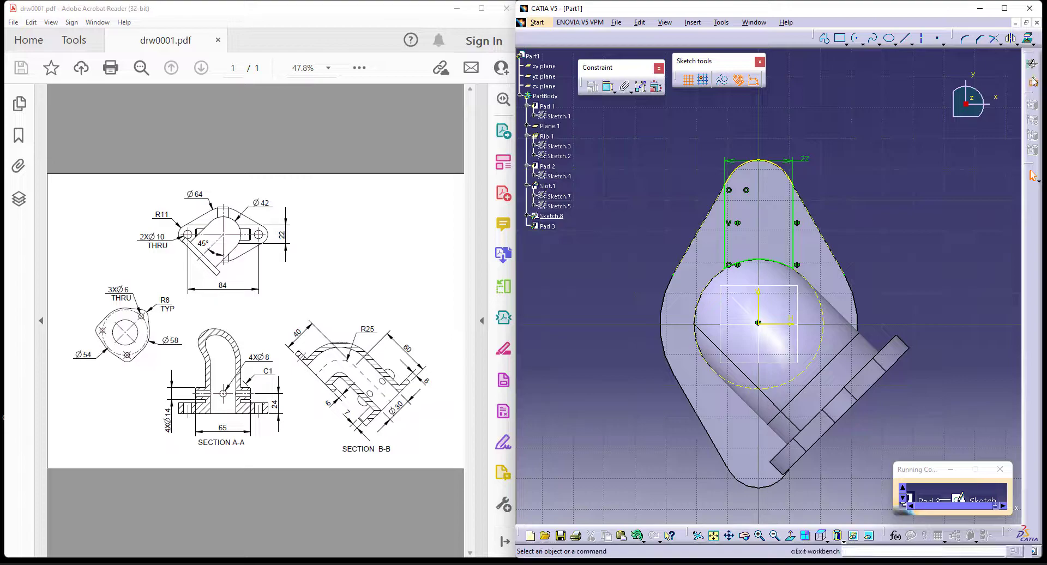
double_click(950, 154)
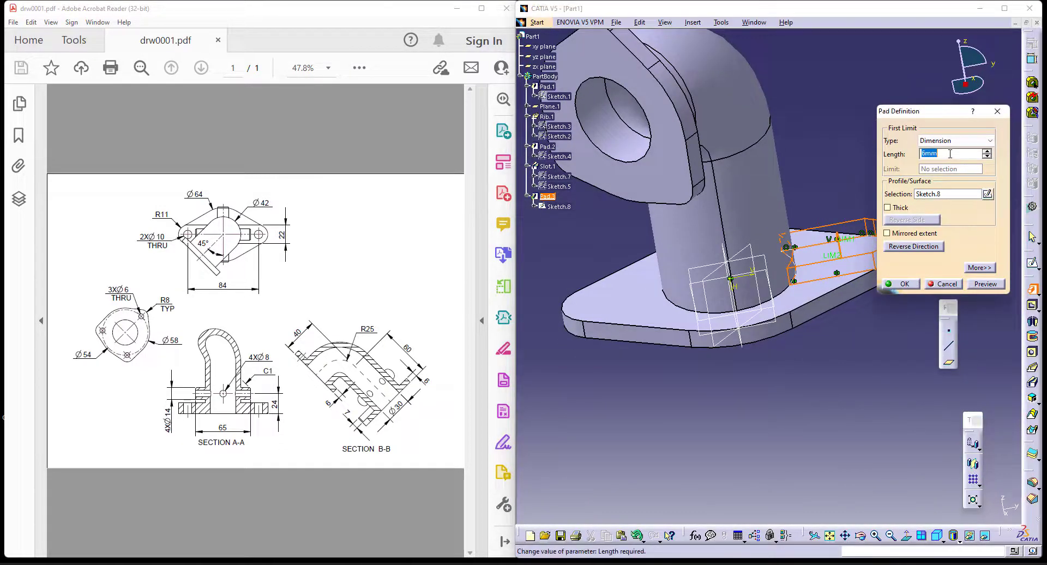
key(Return)
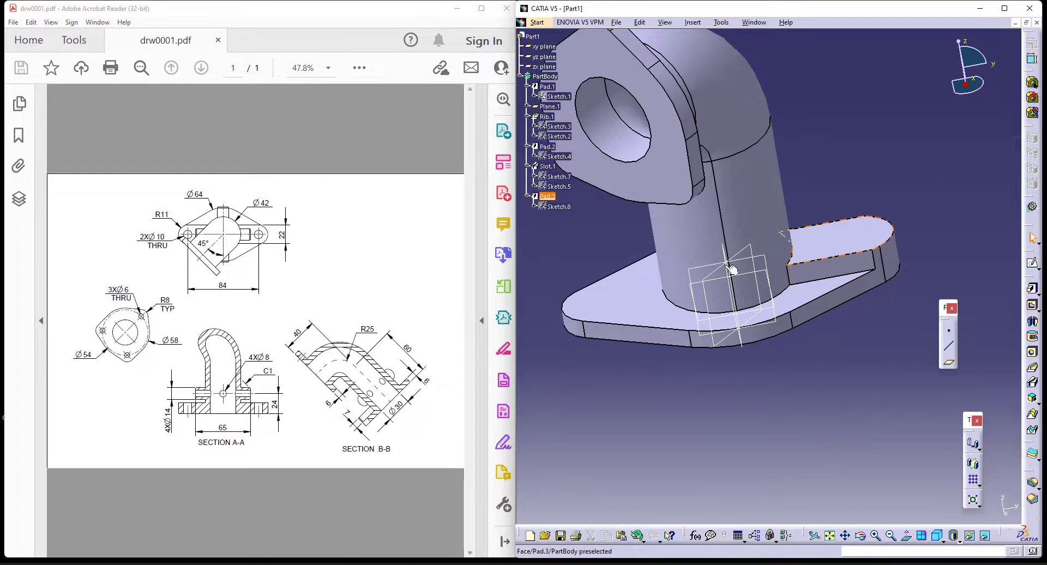
Step: Mirror the raised flange pad about the zx plane onto the opposite end of the base flange
click(974, 464)
click(742, 345)
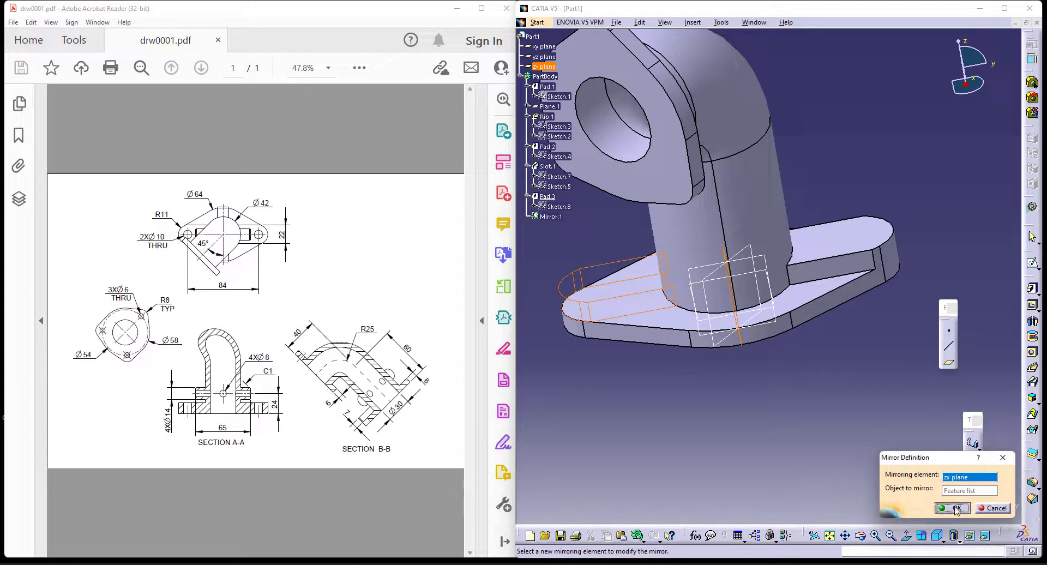
click(956, 508)
middle_drag(851, 381, 845, 415)
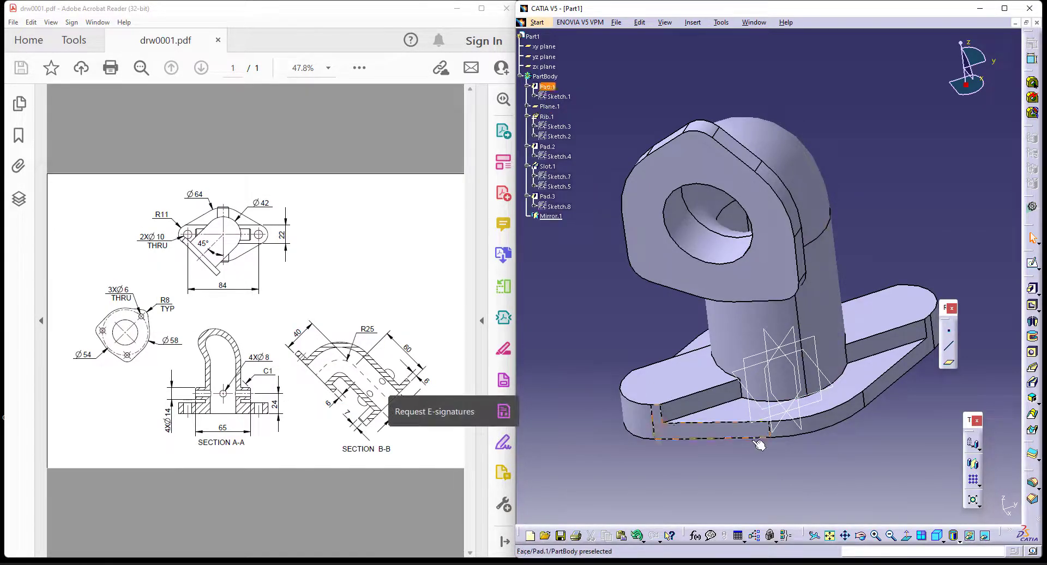
Step: Sketch a point on the yz plane about 29 mm from the pipe axis and 24 mm above the base, mirrored about the vertical axis
click(937, 537)
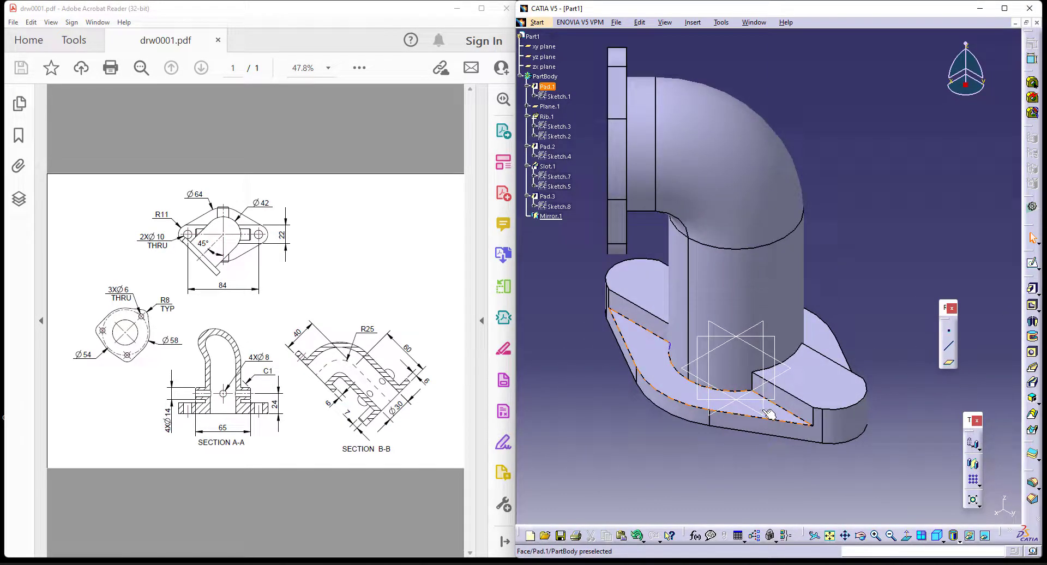
click(764, 414)
click(1032, 263)
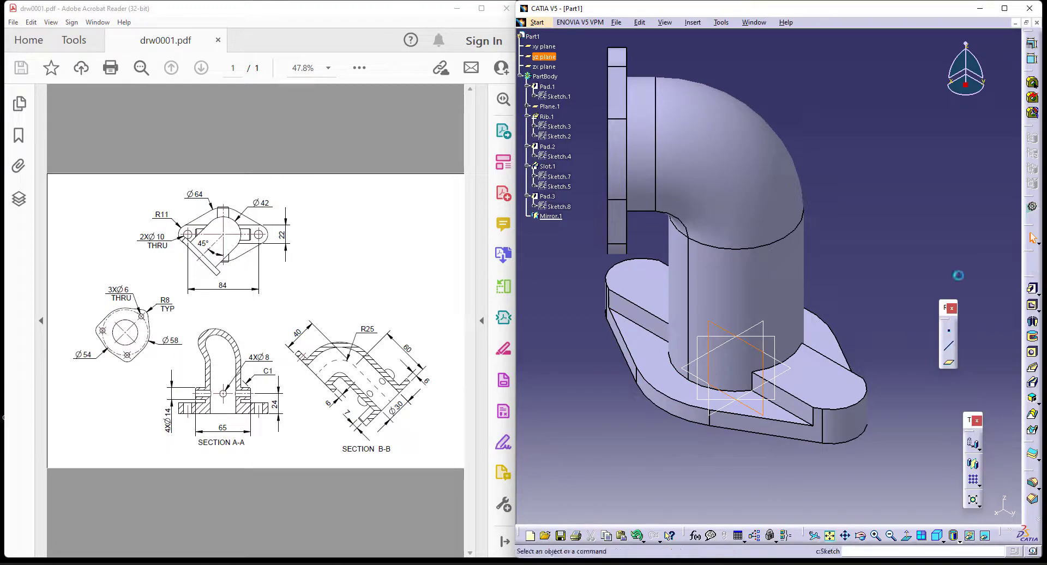
mouse_move(874, 472)
middle_down()
mouse_move(874, 370)
mouse_move(886, 420)
mouse_move(899, 403)
middle_up()
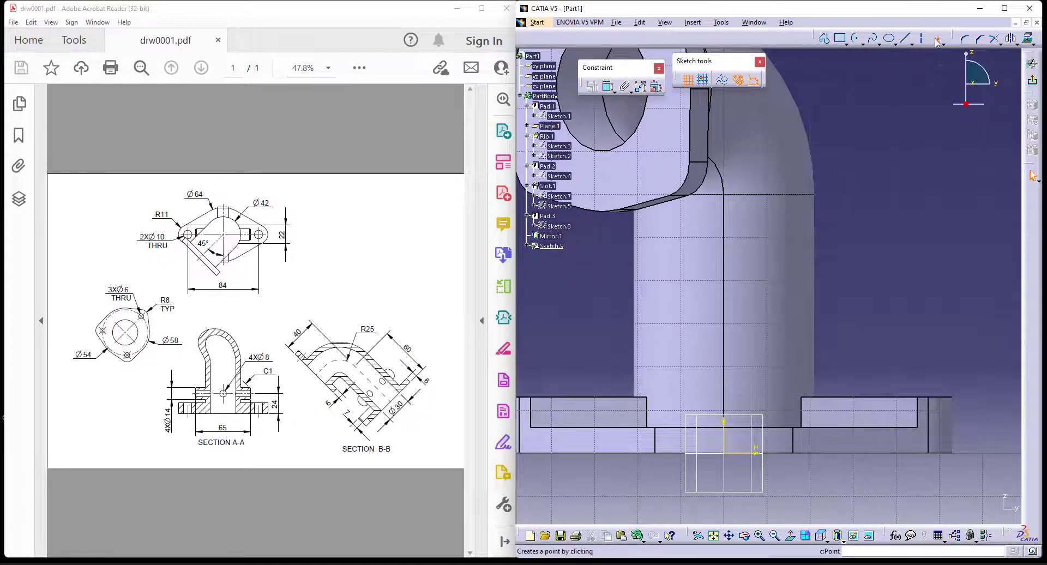
click(851, 347)
click(1011, 40)
click(726, 428)
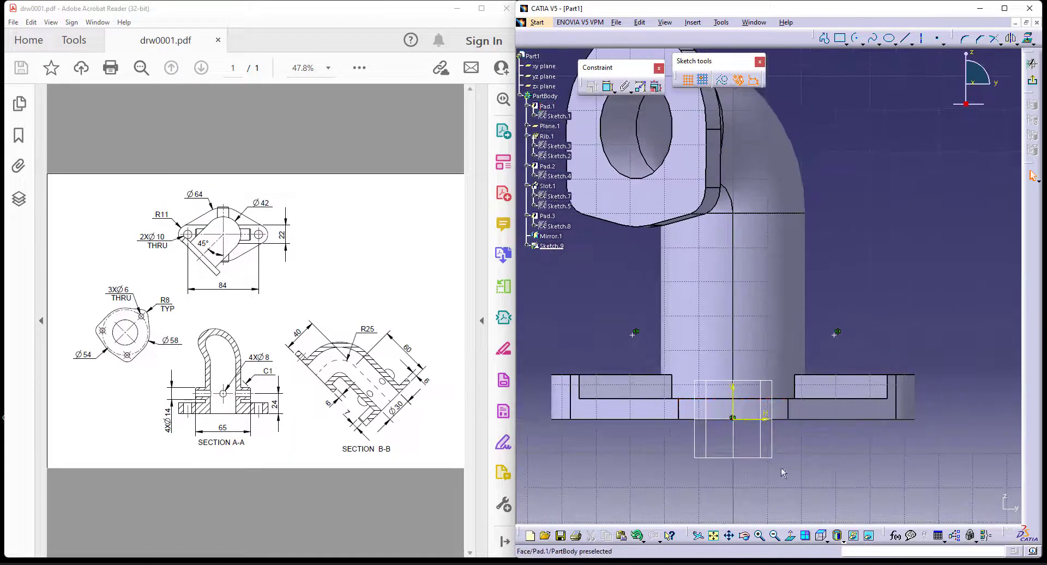
Step: Dimension the distance between the two mirrored points at 65 mm
click(608, 86)
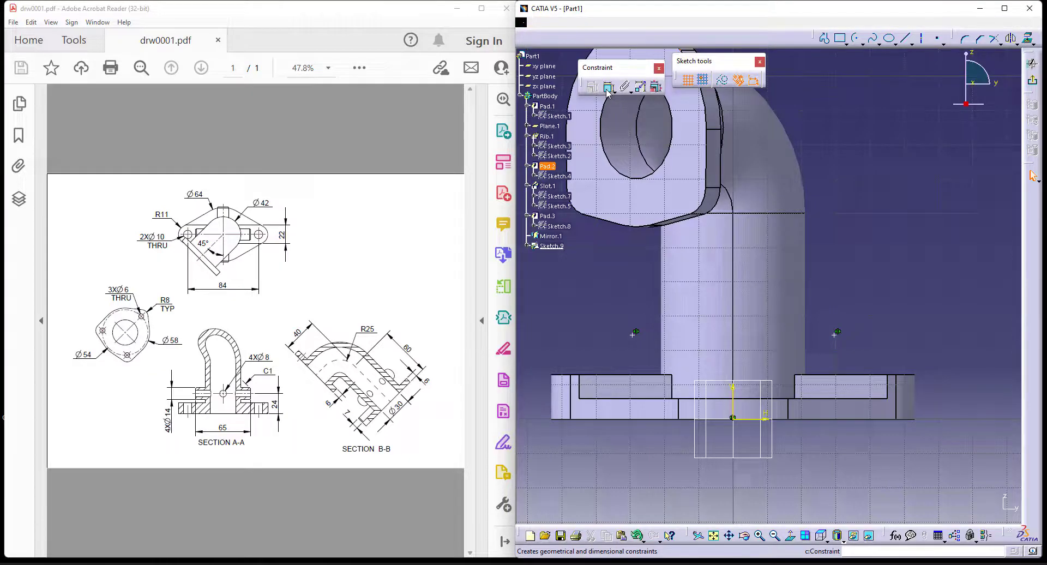
click(639, 335)
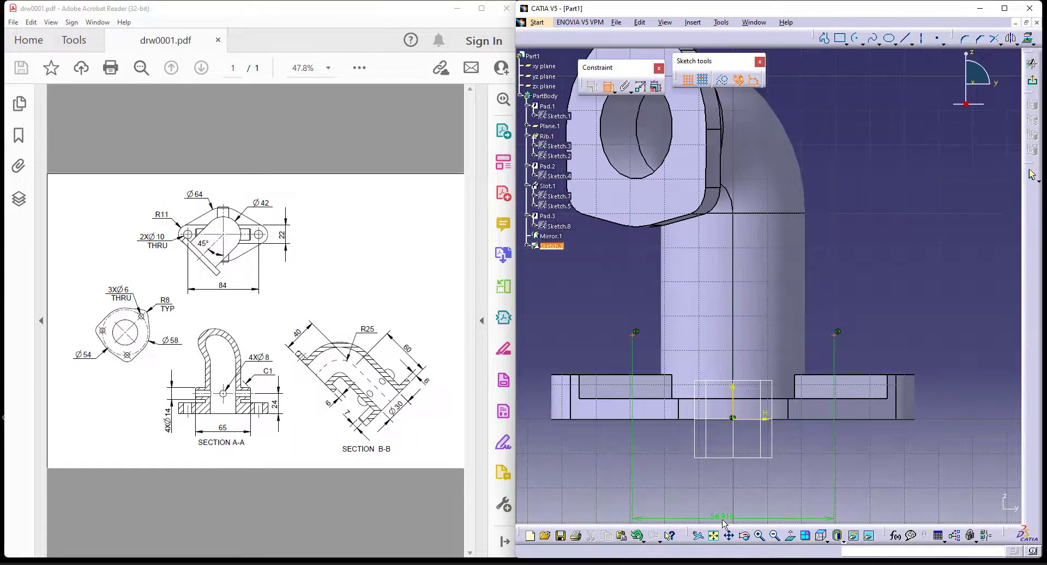
double_click(731, 517)
text(65)
key(Return)
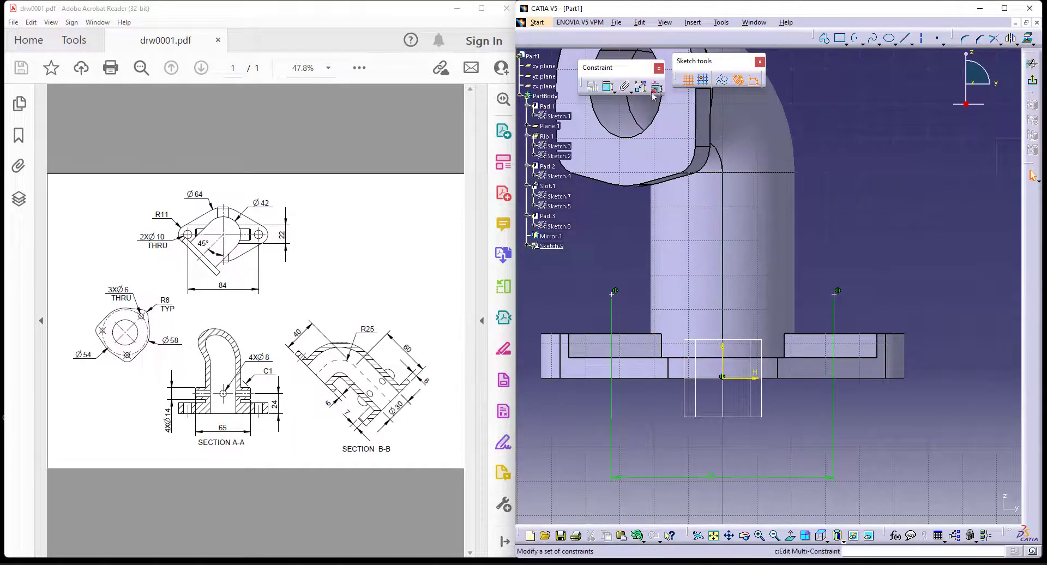
Step: Dimension the point's height above the flange's base edge at 24 mm and finish the sketch
click(609, 87)
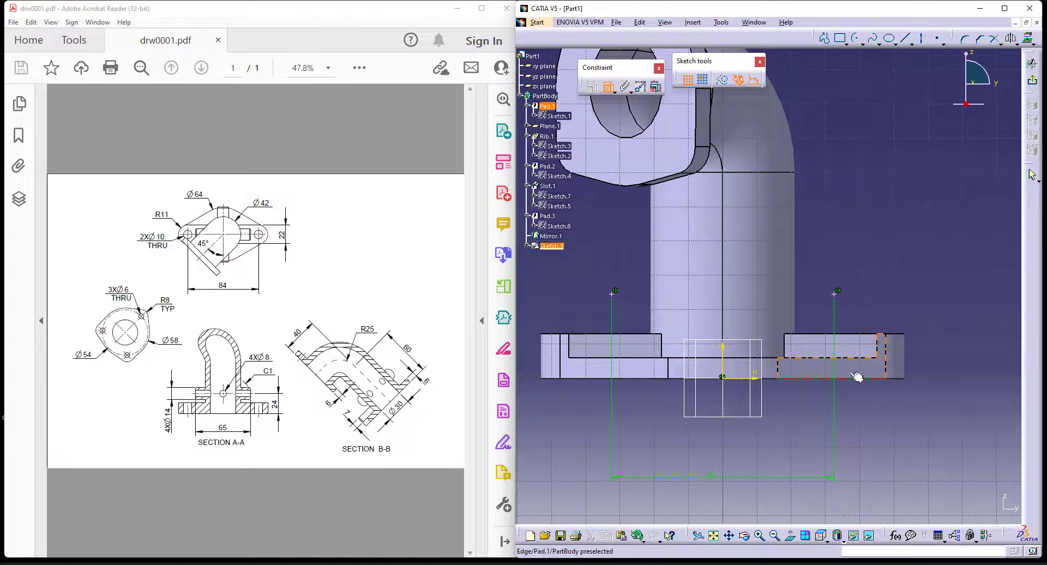
click(840, 294)
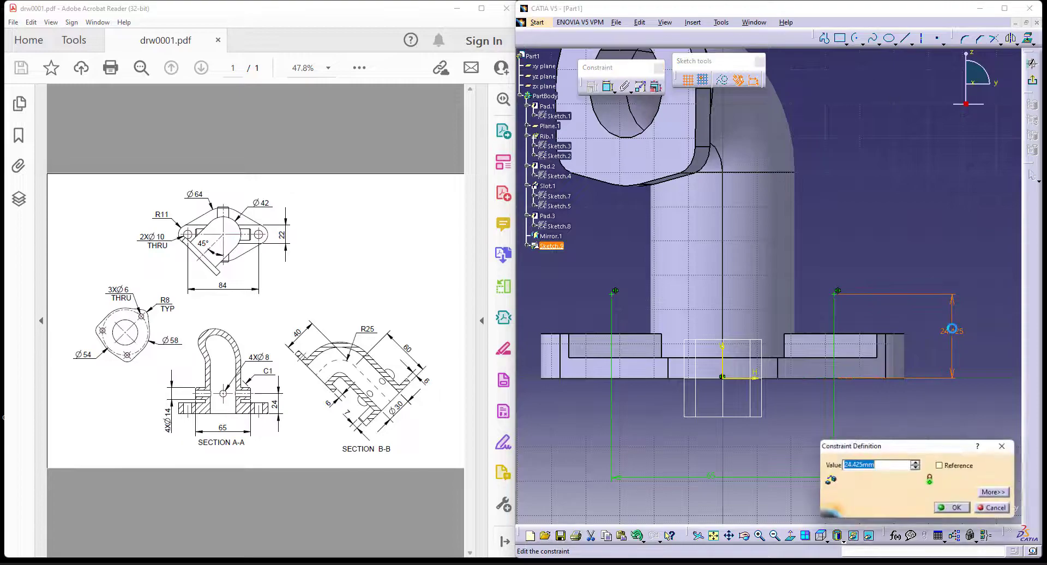
double_click(952, 329)
key(Return)
click(1035, 82)
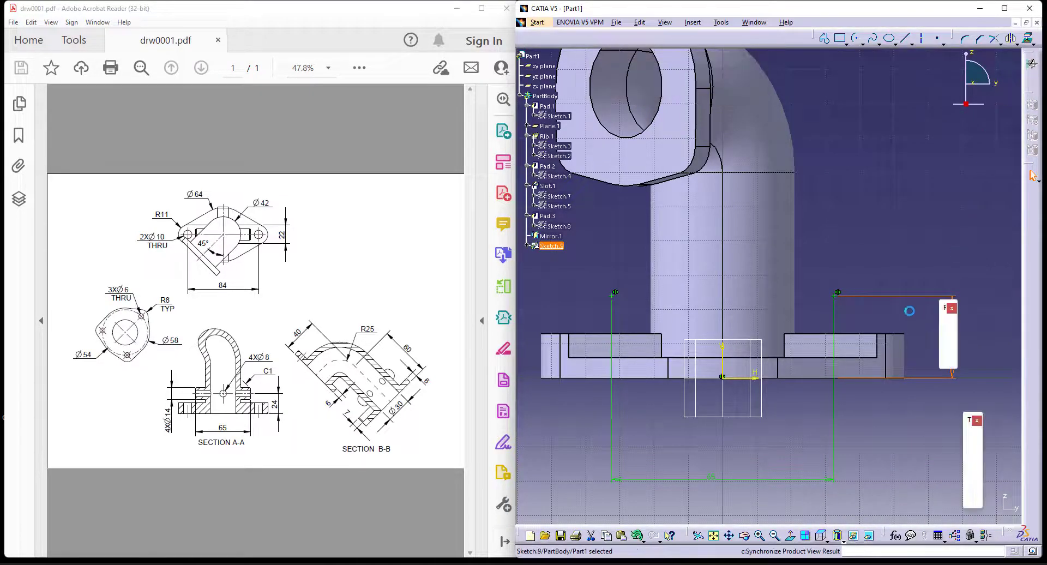
Step: Create a plane parallel to the zx plane through the sketched point beside the pipe
click(950, 365)
click(817, 309)
click(955, 446)
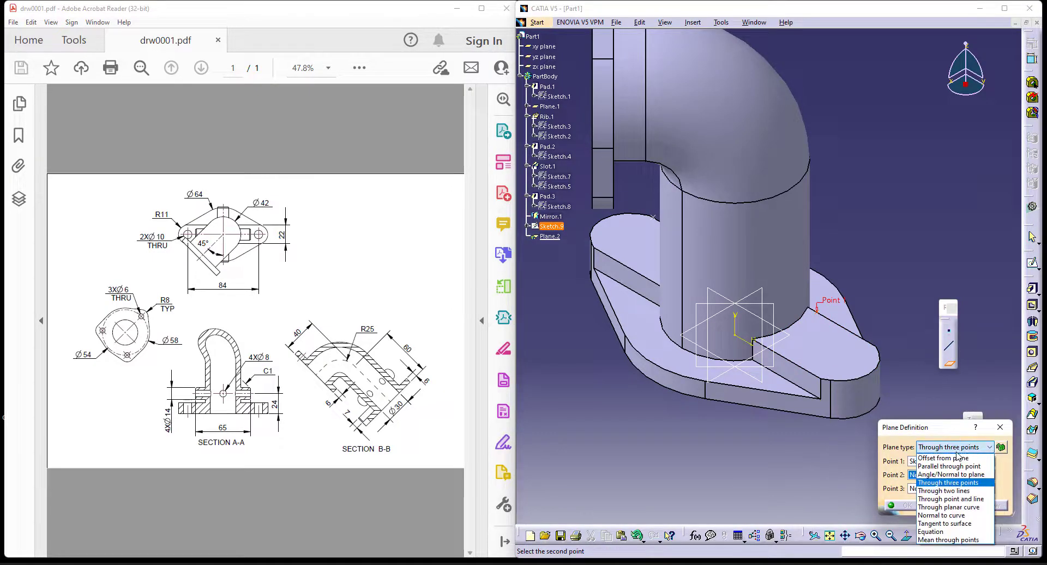
click(963, 467)
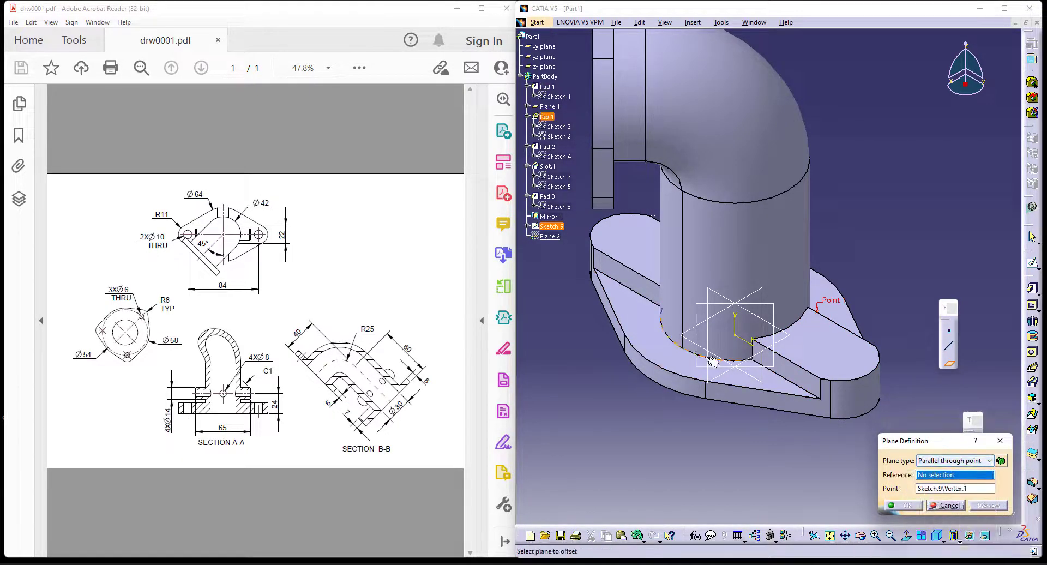
click(545, 67)
click(904, 505)
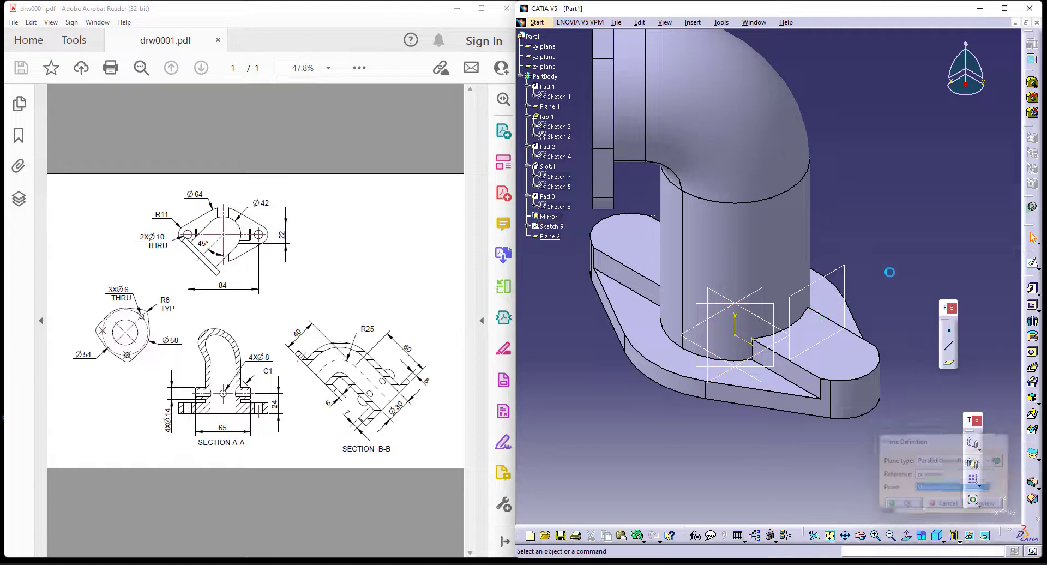
Step: Start a new Pad with a sketch on the new plane and draw a circle about 9 mm in diameter beside the pipe
click(1036, 295)
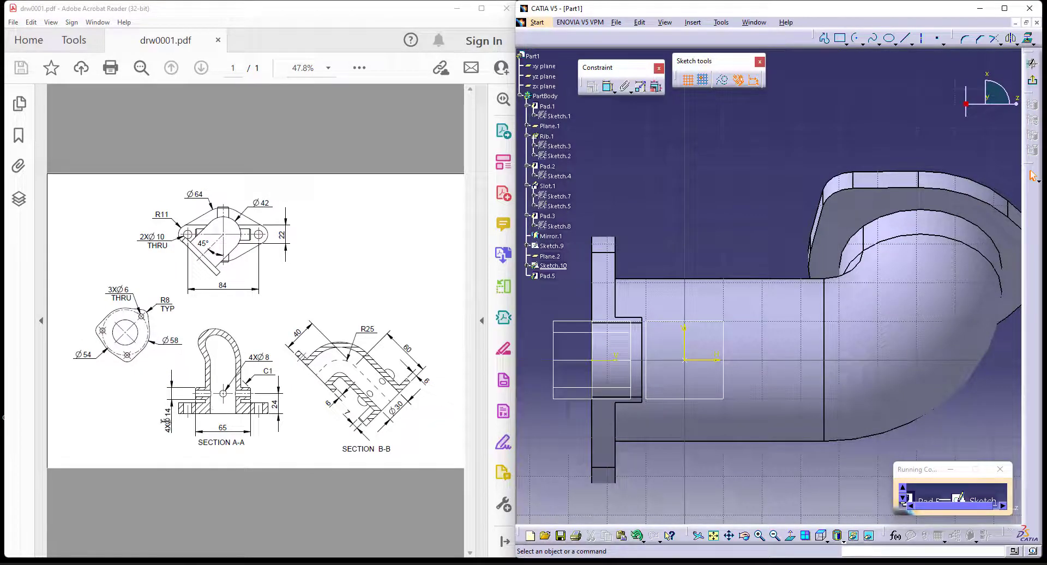
click(863, 43)
click(689, 227)
click(700, 242)
click(779, 206)
Step: Constrain the circle's center to coincide with the point at the sketch origin
click(609, 86)
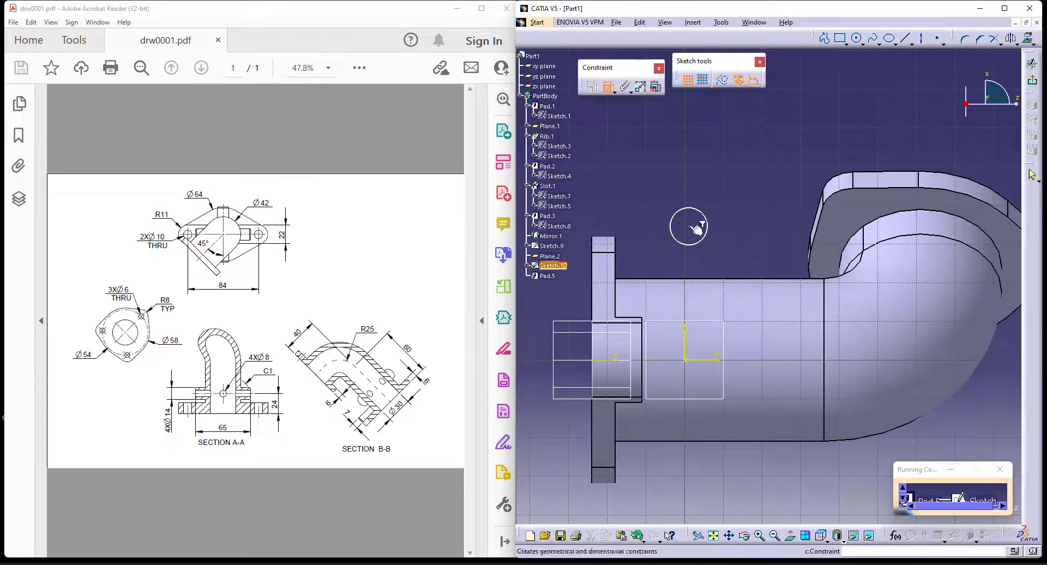
click(691, 365)
right_click(738, 231)
click(763, 306)
Step: Dimension the circle's diameter at 14 mm
click(607, 85)
click(702, 349)
double_click(721, 253)
text(14mm)
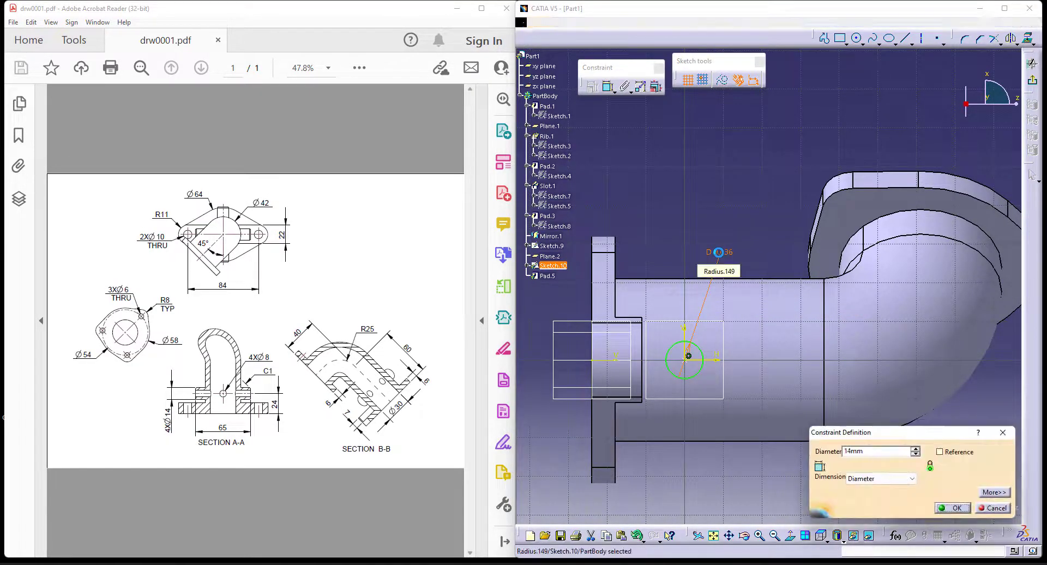
key(Return)
Step: Finish the sketch and pad the 14 mm circle up to the next face, meeting the pipe's outer wall
click(1032, 81)
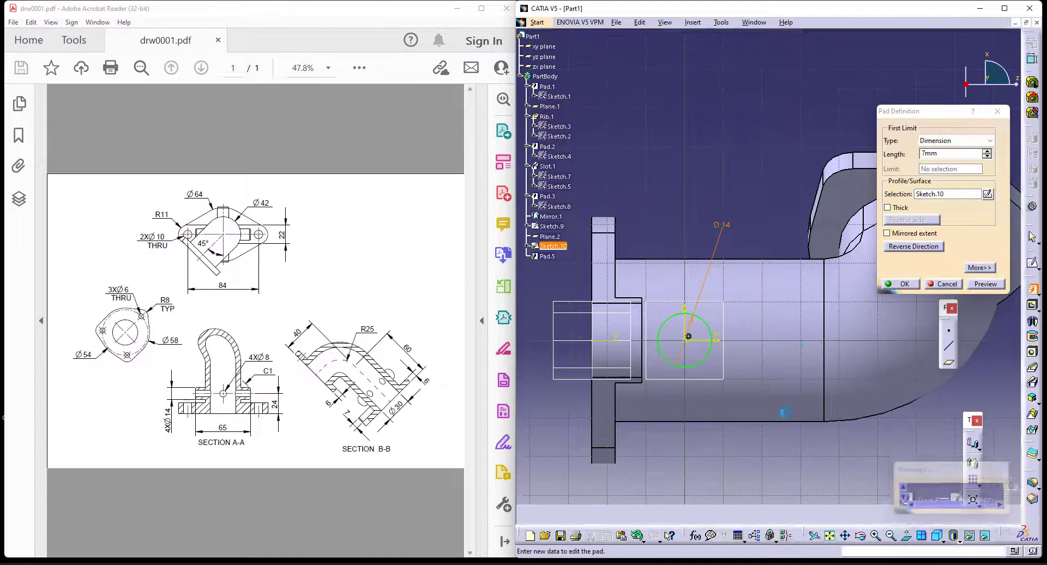
click(944, 142)
click(947, 159)
click(900, 284)
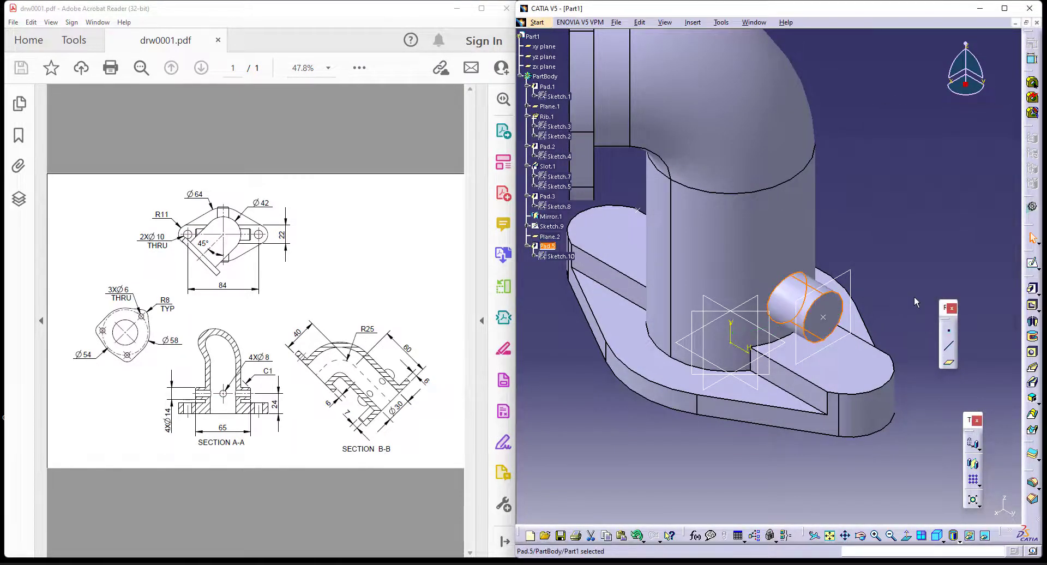
Step: Pattern the 14 mm boss around the pipe as a complete crown of 4 instances, using the pipe's cylindrical face as reference
middle_drag(899, 290, 912, 456)
click(980, 486)
click(1010, 495)
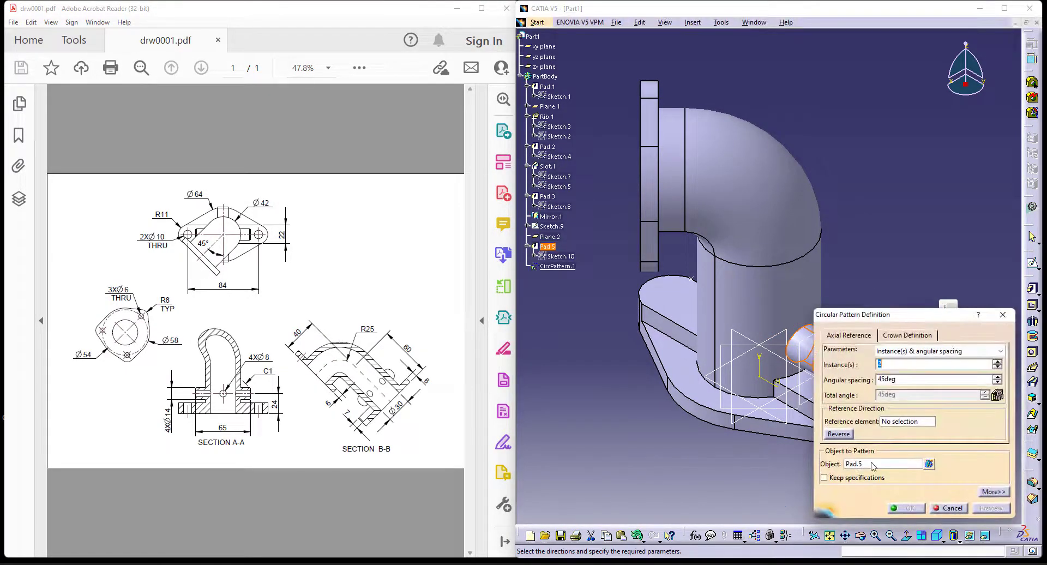
click(897, 351)
click(913, 387)
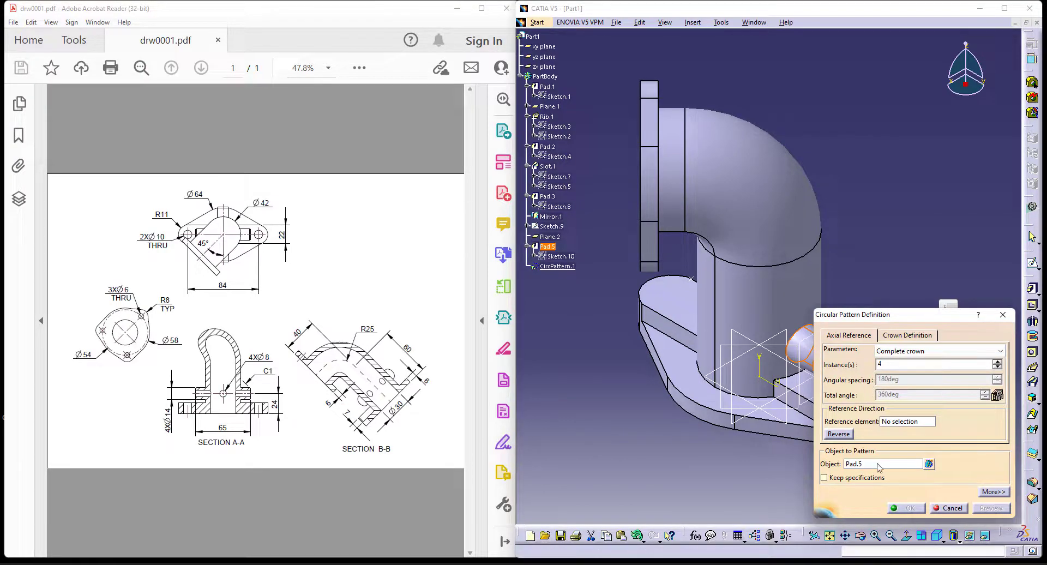
click(900, 424)
click(771, 300)
click(910, 507)
middle_drag(835, 376, 872, 438)
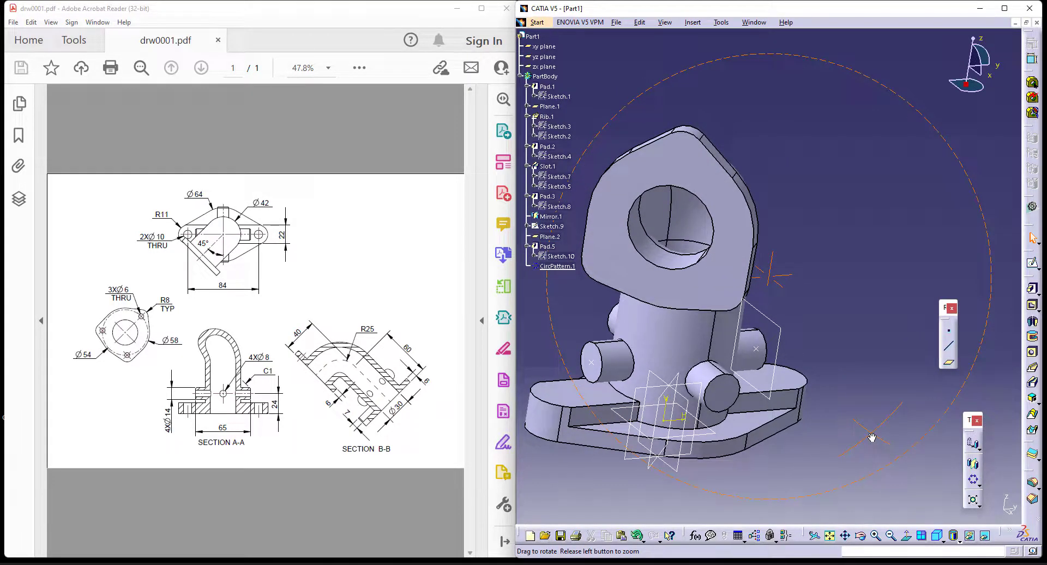
Step: Start a sketch on the upper flange's outer face and project its three rounded corner edges as construction elements
middle_drag(793, 278, 826, 273)
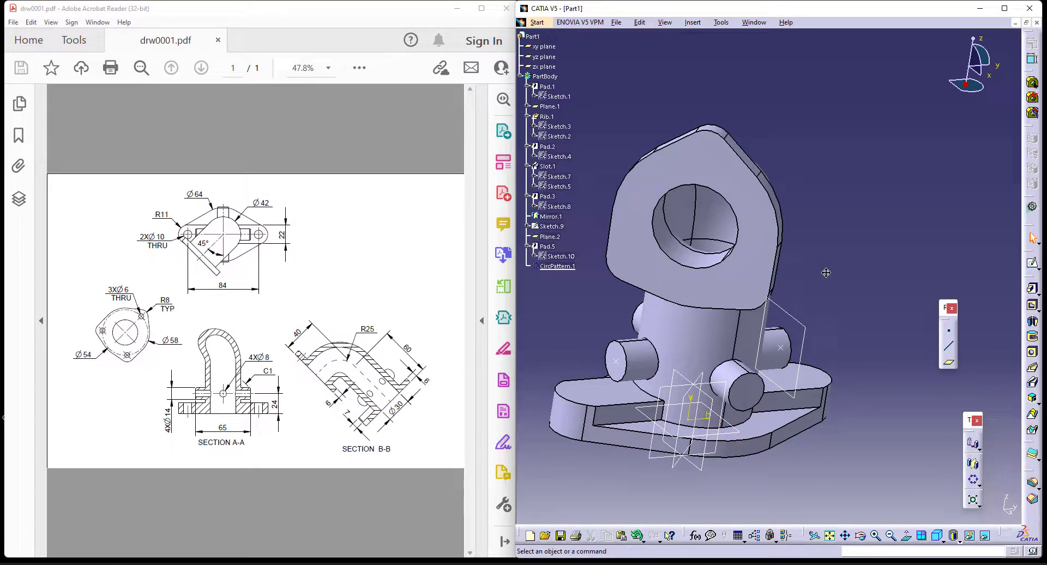
click(1033, 263)
click(778, 269)
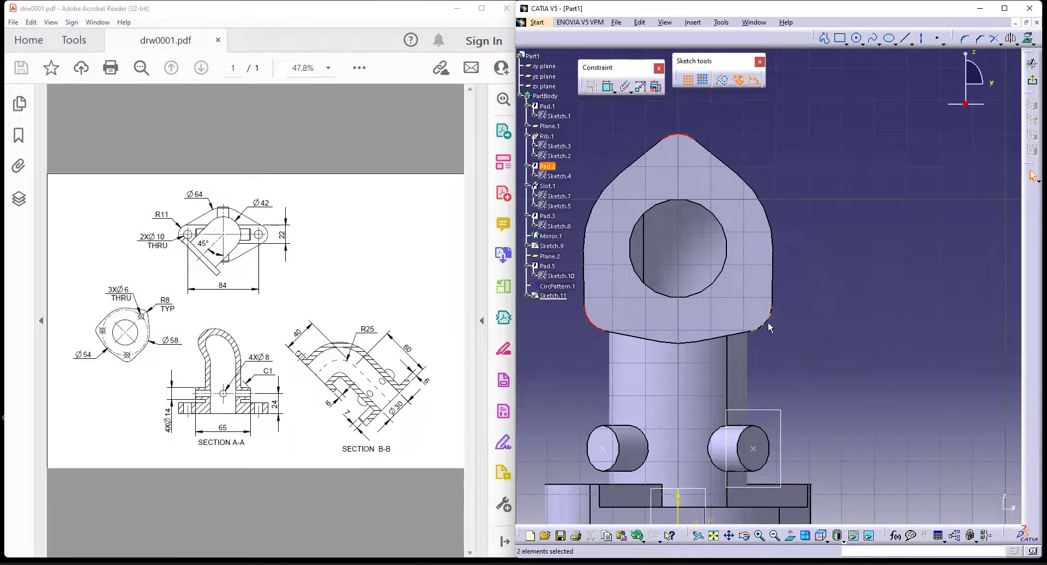
click(727, 77)
click(1028, 39)
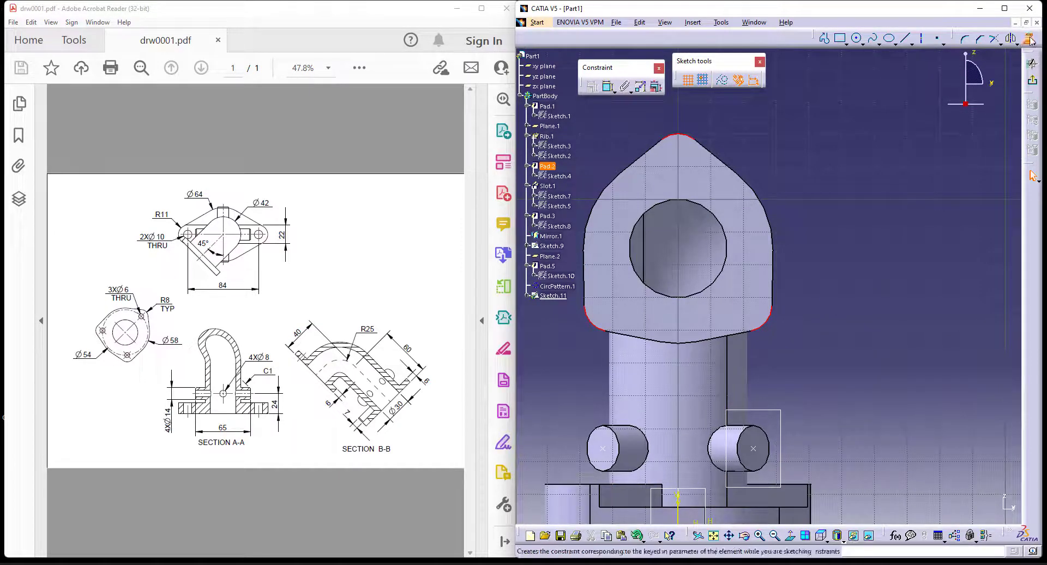
Step: Add a point for each rounded flange corner, constrain the lower-left one concentric with its corner arc, and finish the sketch
click(937, 38)
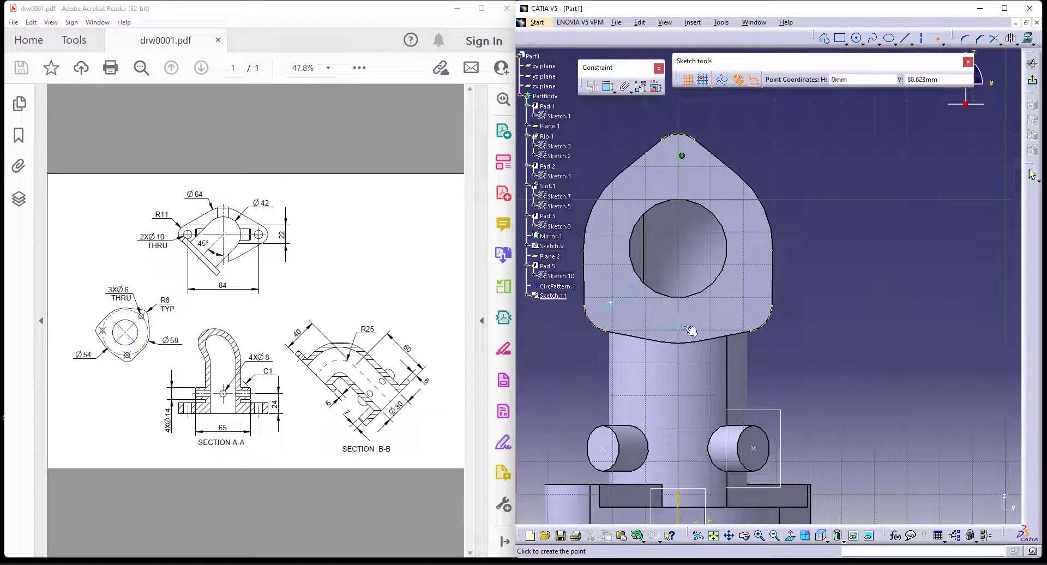
click(849, 319)
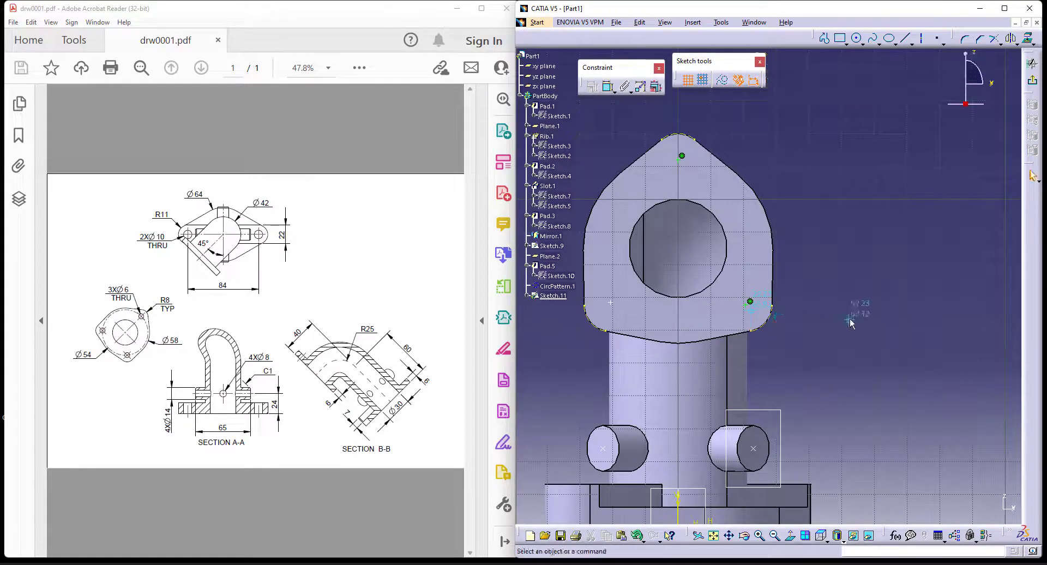
click(608, 85)
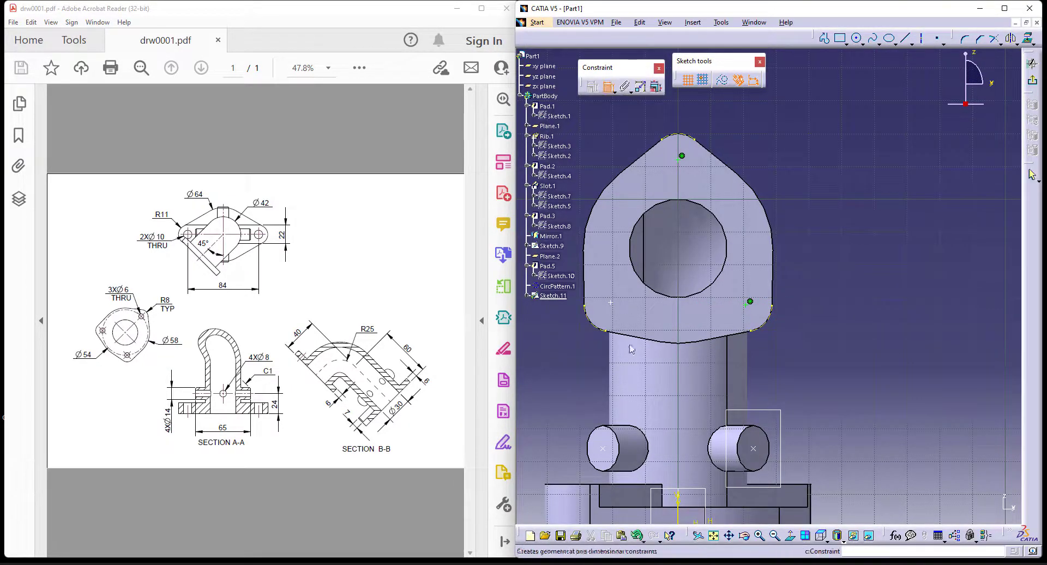
click(590, 320)
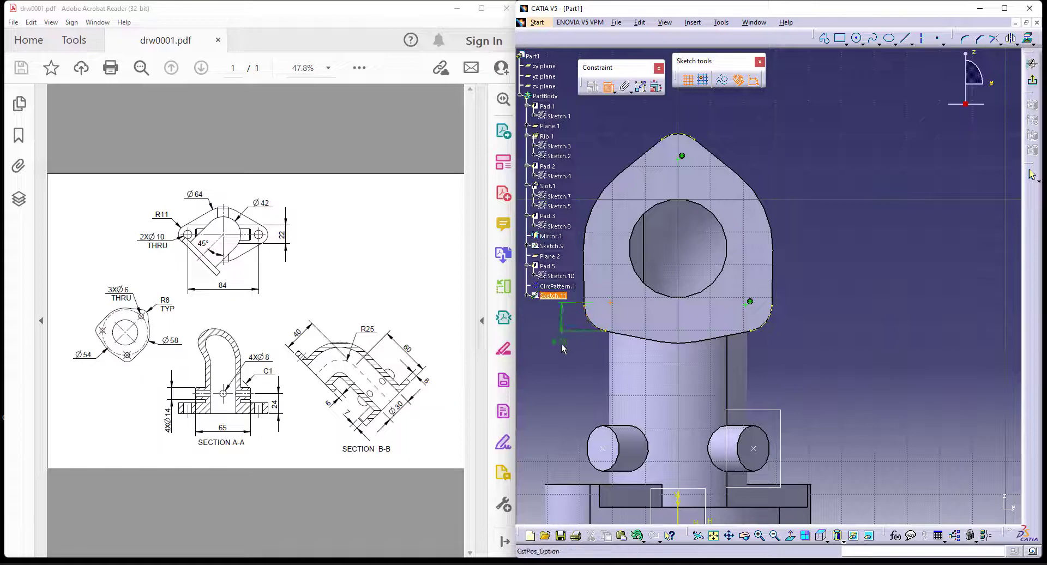
right_click(562, 342)
click(622, 425)
click(1035, 81)
Step: Cut a 6 mm diameter hole up to the next face at the sketch point in the flange's top corner
middle_drag(859, 274, 873, 304)
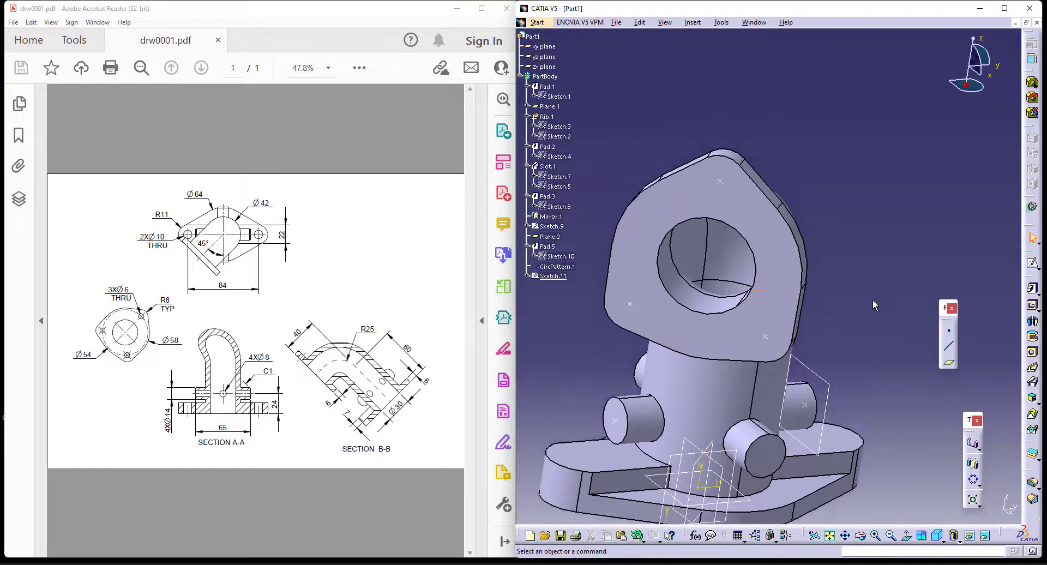
click(725, 177)
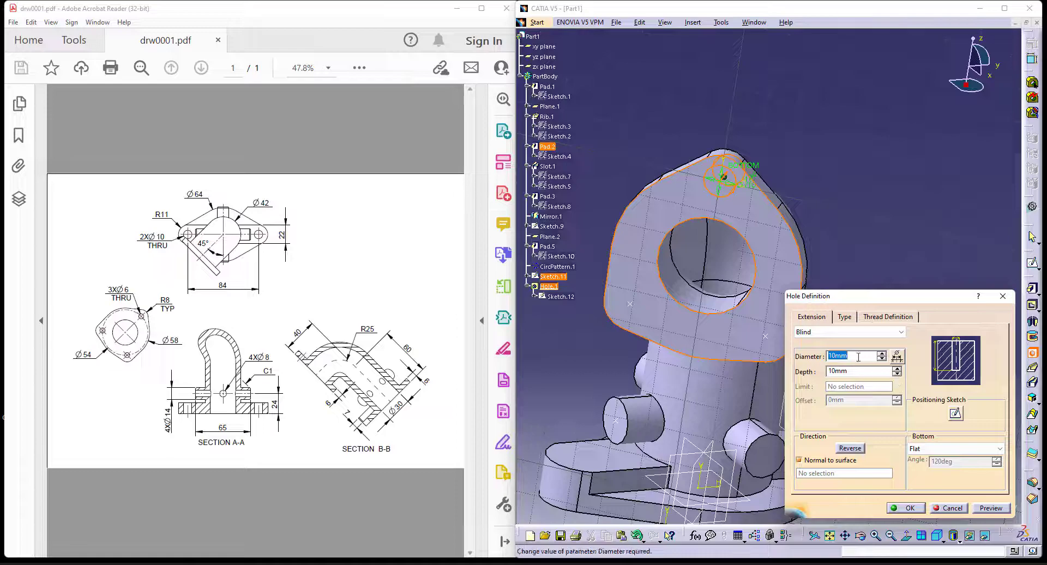
click(848, 332)
click(813, 348)
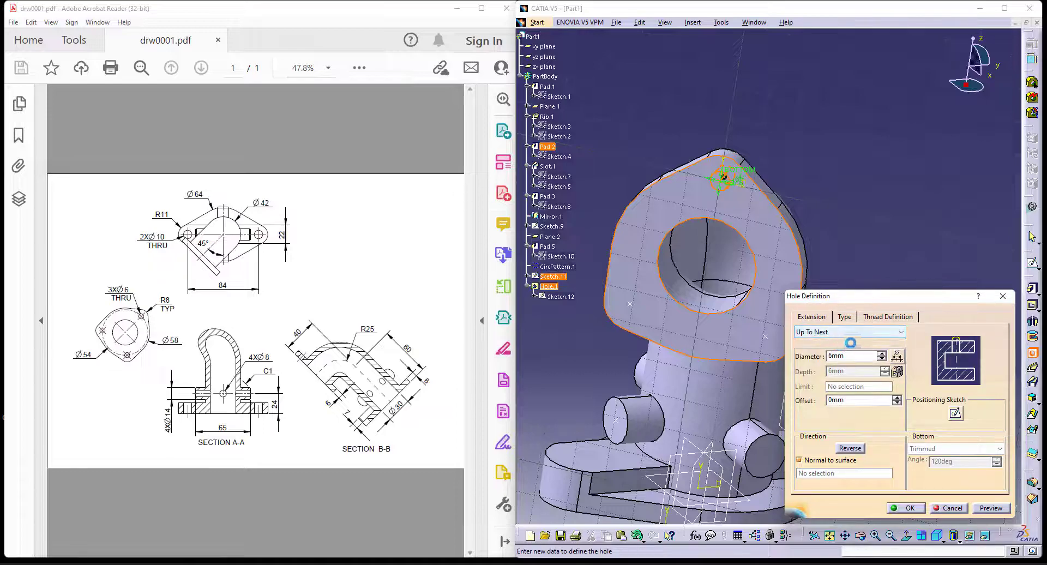
click(910, 509)
Step: Apply a user pattern to the 6 mm flange hole, using the corner-point sketch for the positions
click(981, 486)
click(1028, 494)
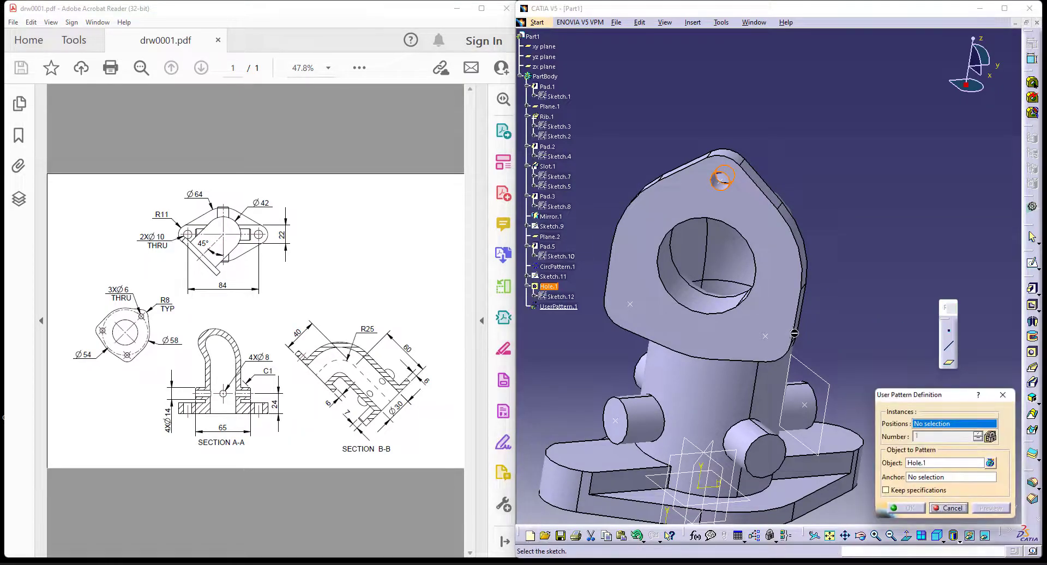
click(771, 338)
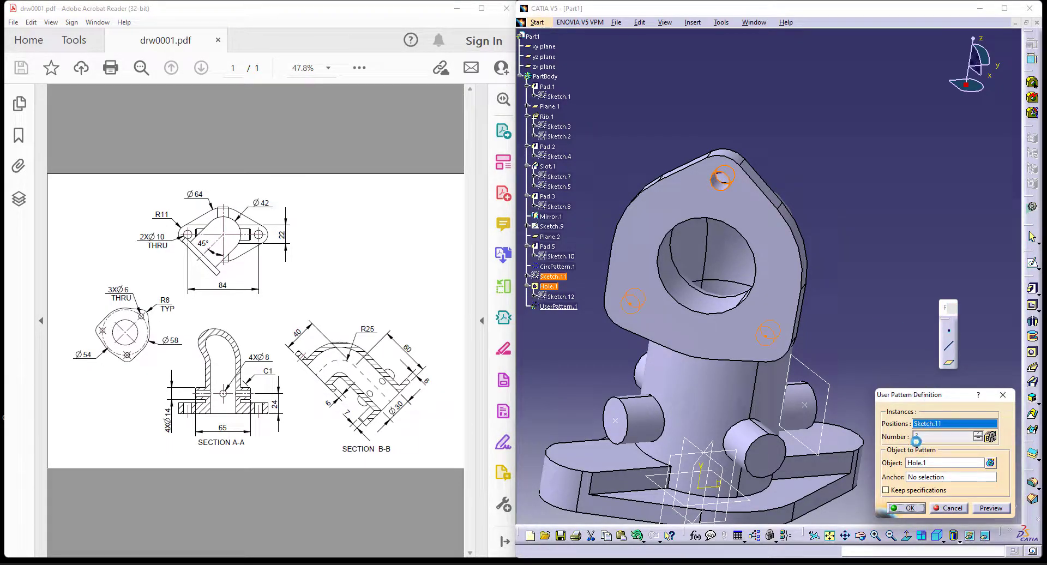
click(911, 508)
Step: Start a hole on the front boss's end face and constrain its center concentric with the boss's circular edge
middle_drag(836, 247, 838, 324)
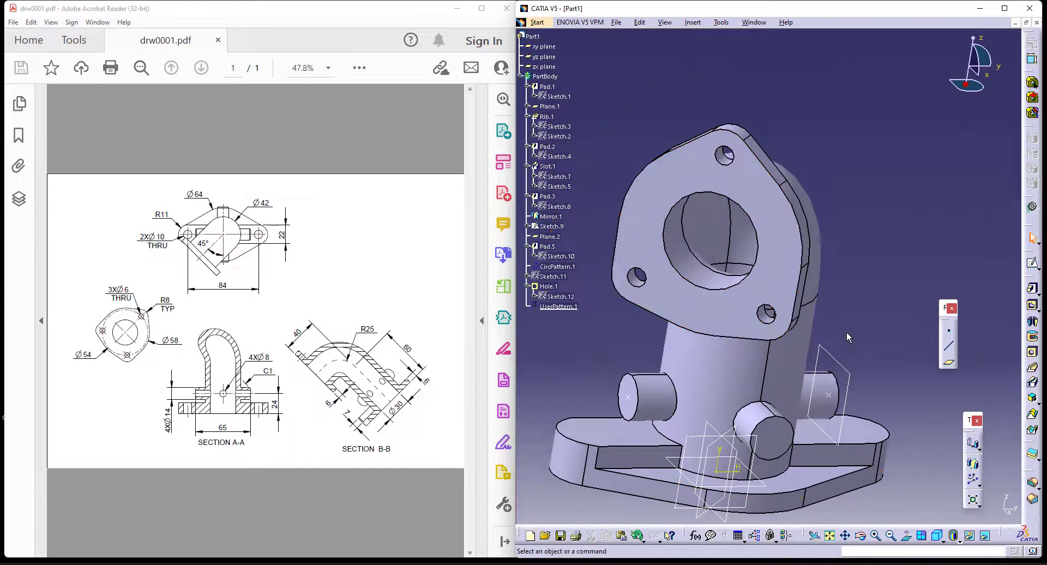
middle_drag(648, 390, 595, 381)
middle_drag(871, 371, 736, 367)
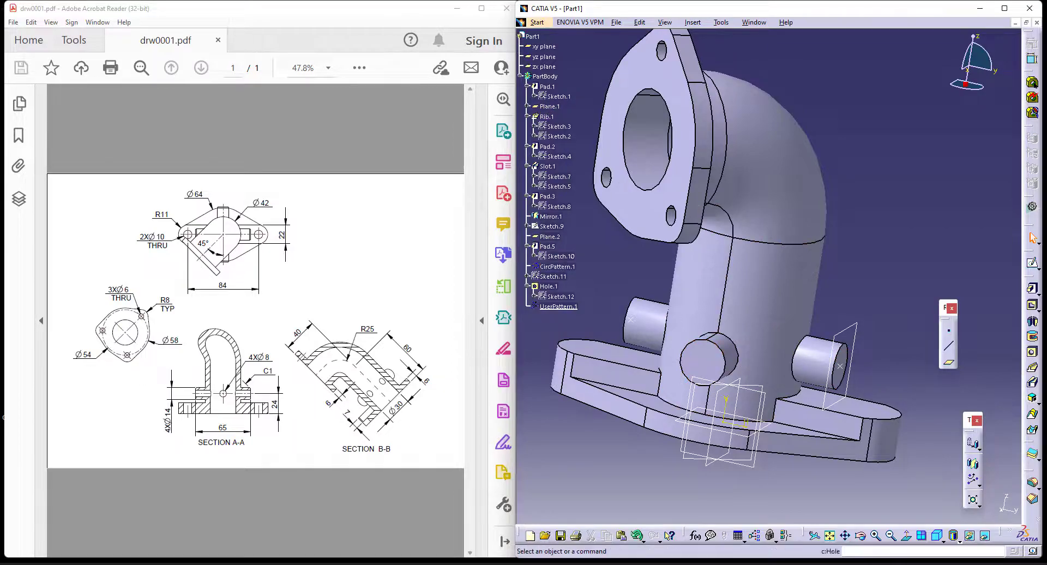
click(1033, 352)
click(700, 362)
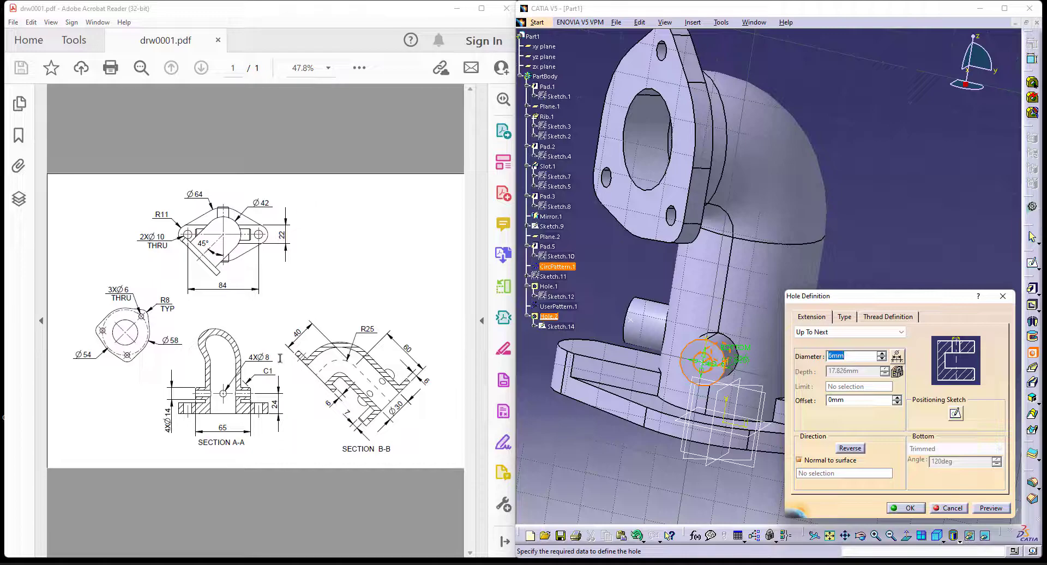
click(956, 415)
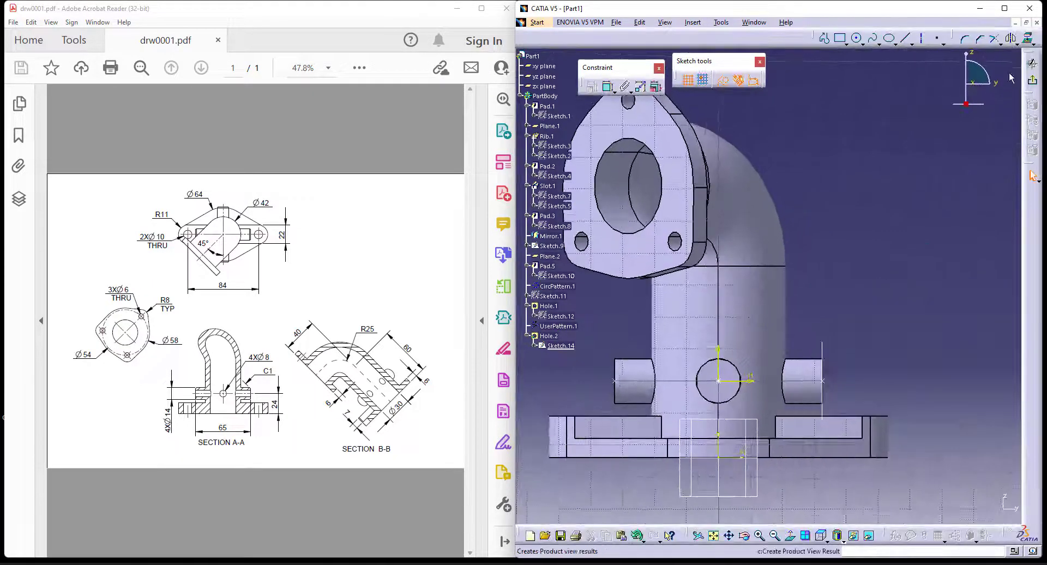
click(607, 87)
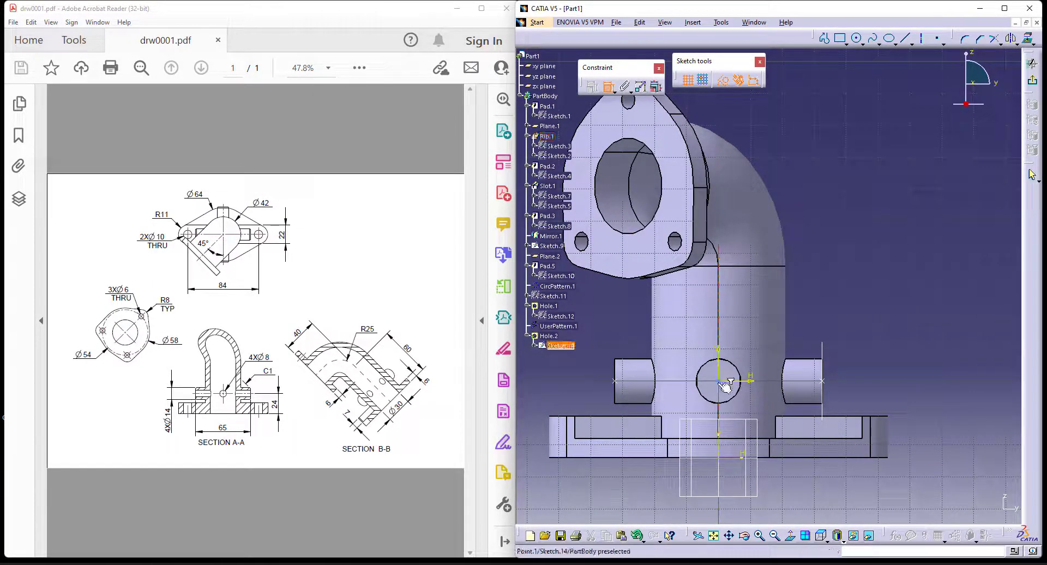
click(734, 389)
right_click(864, 258)
click(895, 333)
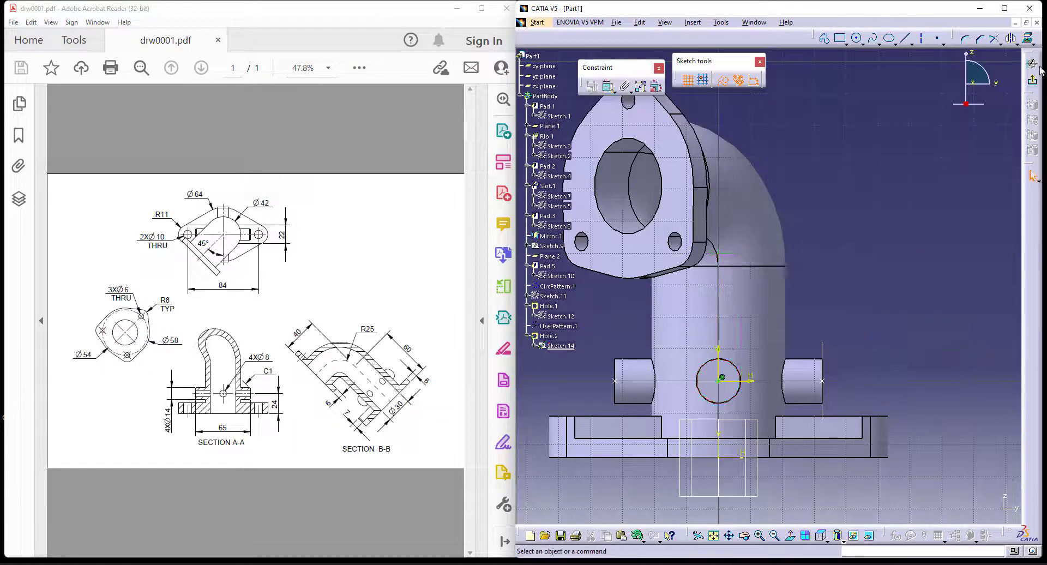
click(1032, 82)
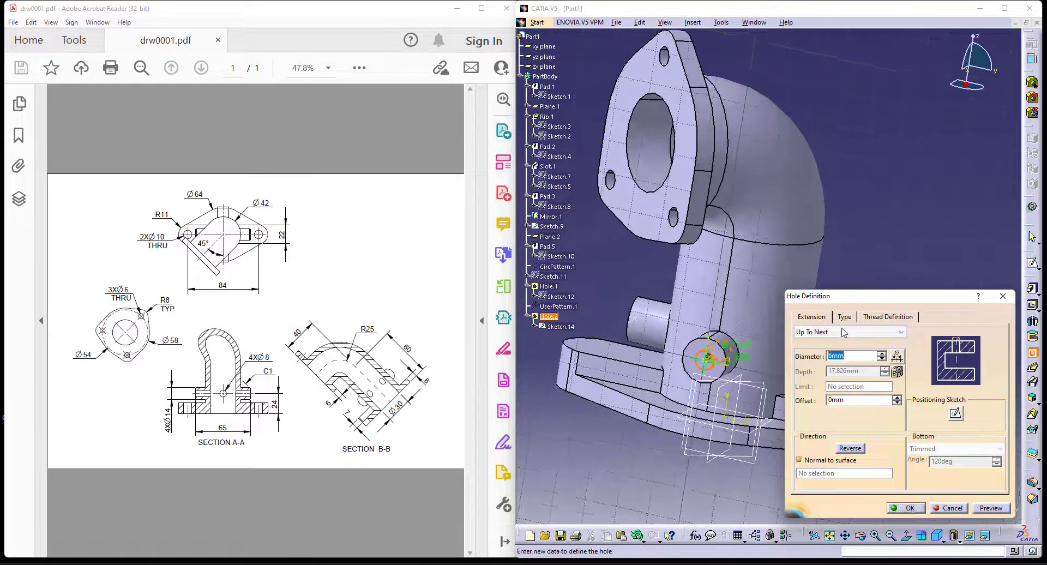
Step: Set the boss hole's diameter to 8 mm and create it with the Up To Next extension
text(8)
key(Return)
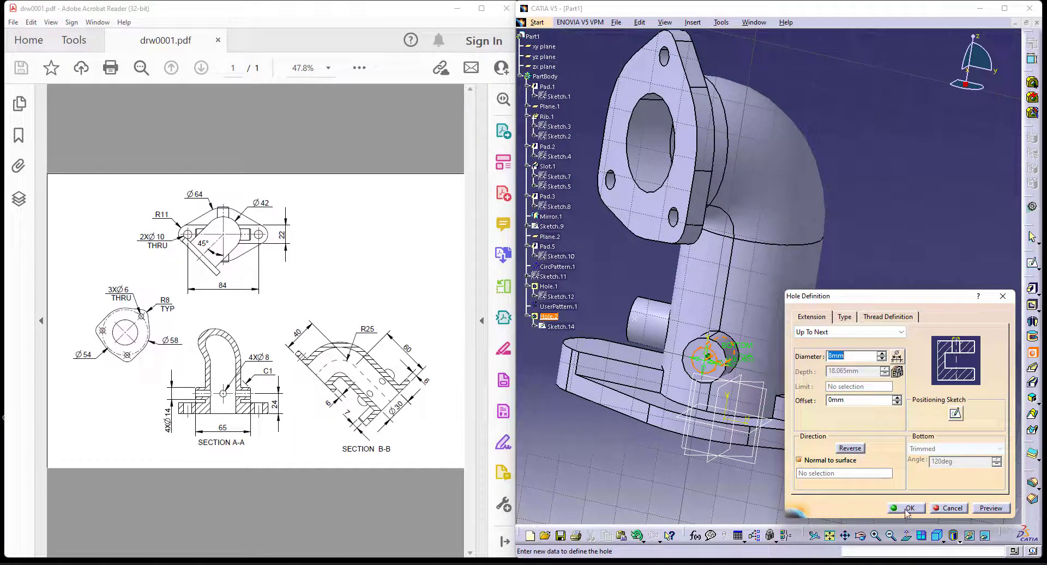
click(907, 510)
Step: Pattern the 8 mm boss hole as a complete crown of 4 instances, using the pipe's cylindrical face as reference
click(979, 485)
click(995, 494)
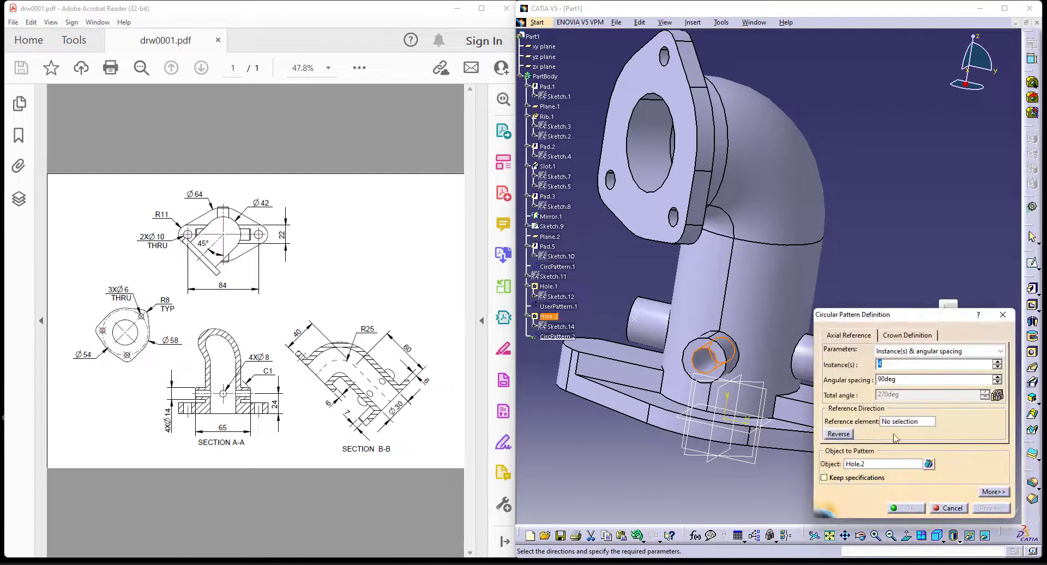
click(907, 335)
click(849, 334)
click(927, 351)
click(900, 386)
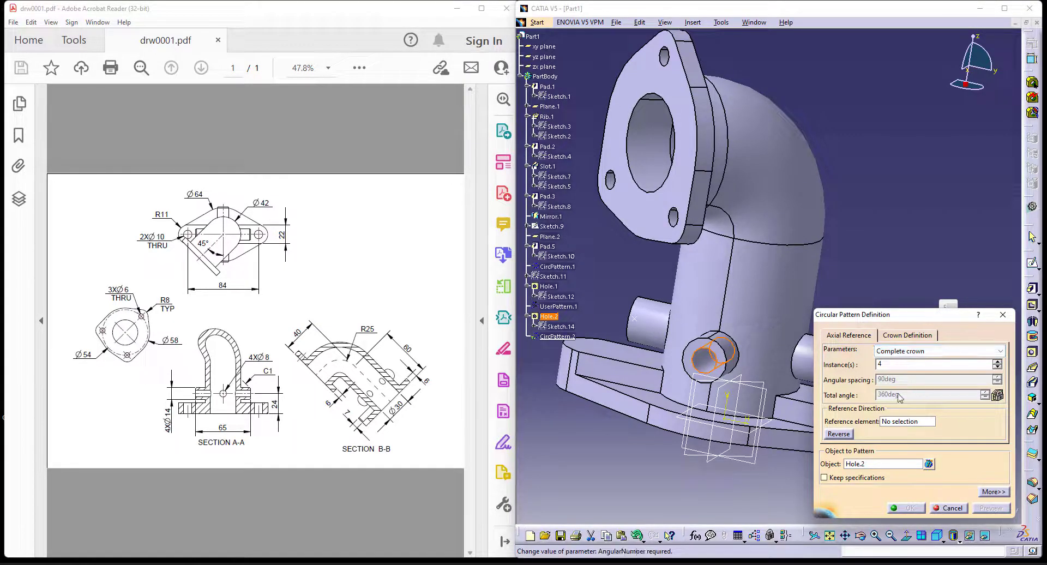
click(777, 322)
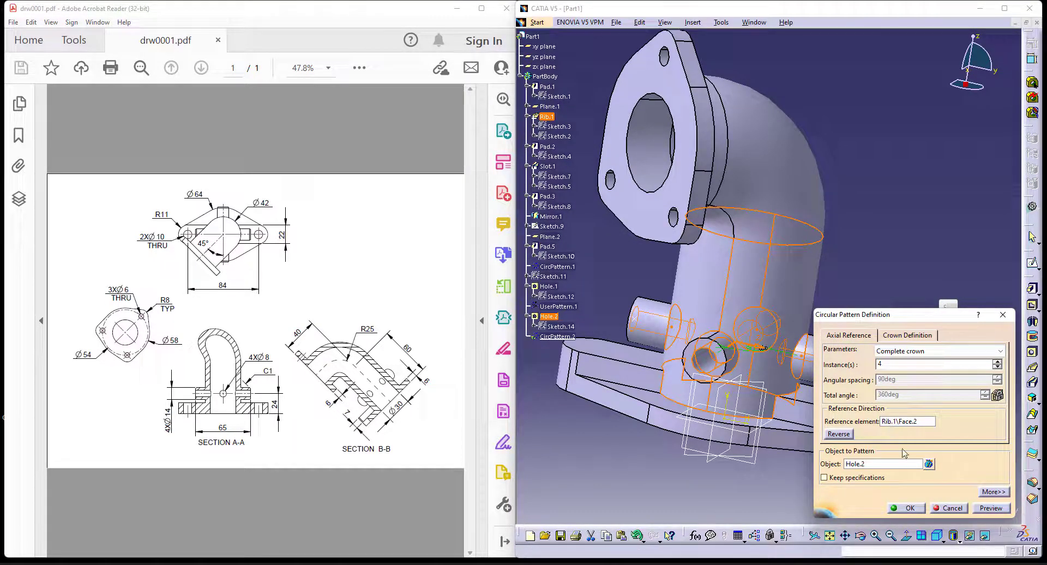
click(911, 509)
Step: Cut a 10 mm diameter hole up to the next face in the base's raised pad, concentric with its rounded end
middle_drag(760, 495, 856, 417)
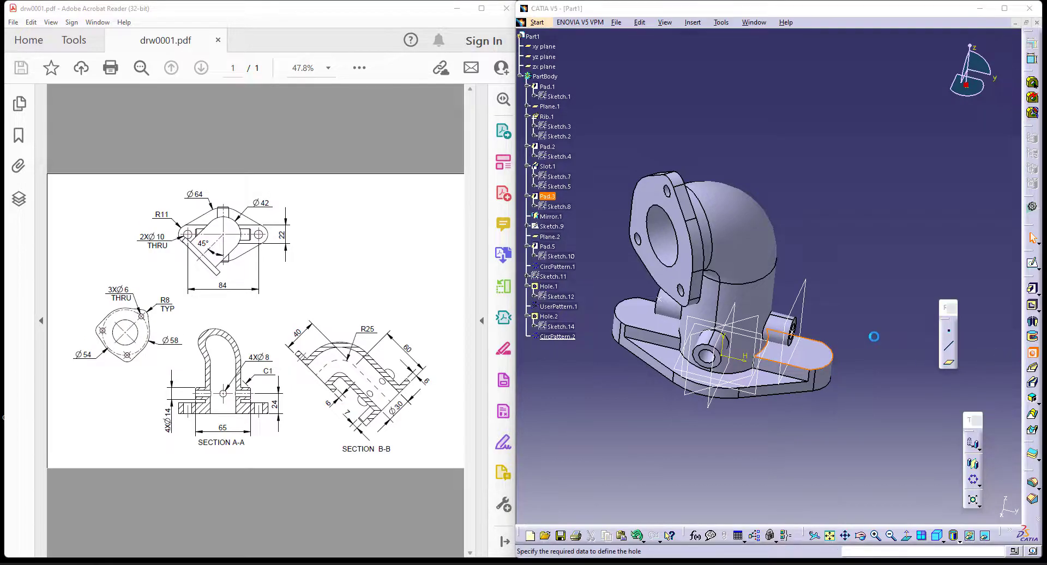
click(1033, 352)
click(955, 413)
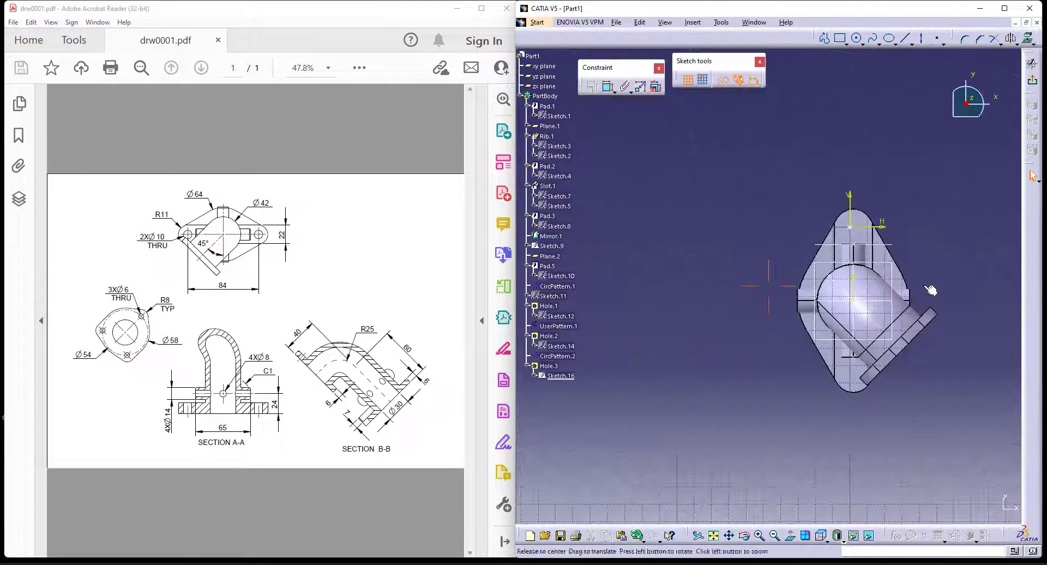
middle_drag(831, 288, 864, 281)
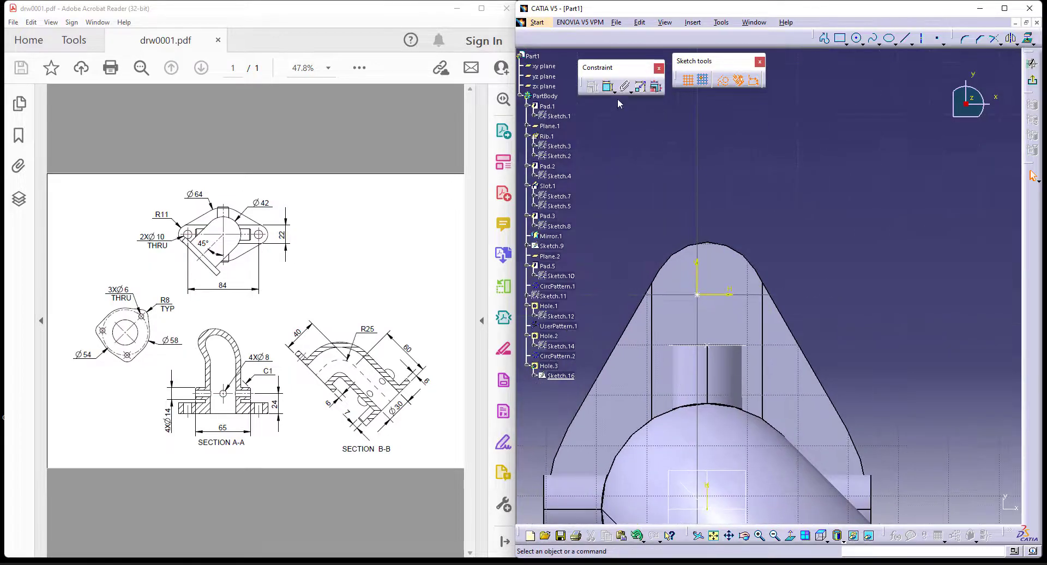
middle_drag(693, 292, 686, 218)
right_click(874, 240)
click(906, 293)
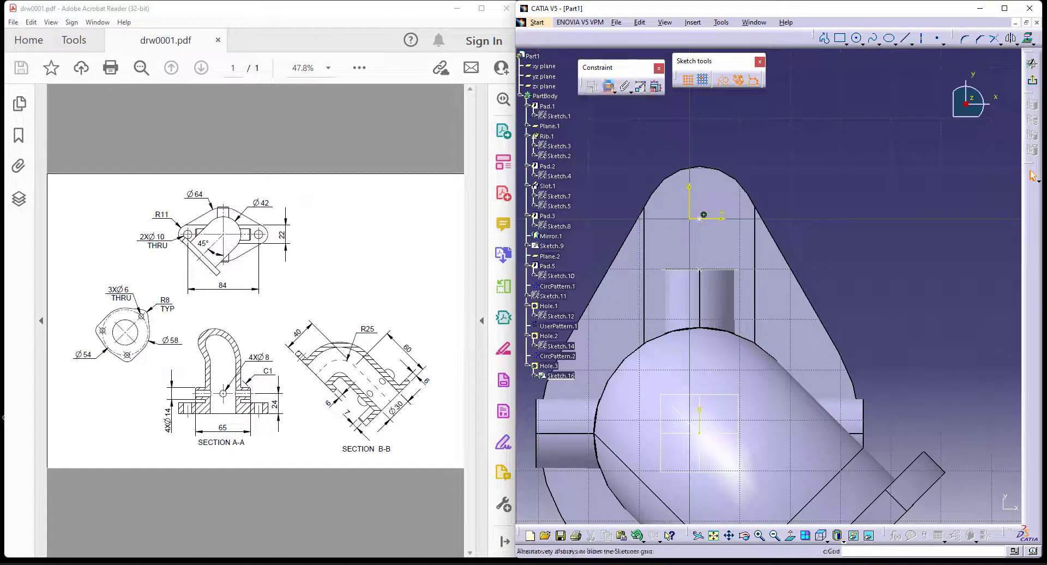
click(713, 168)
right_click(768, 113)
click(836, 196)
click(1034, 84)
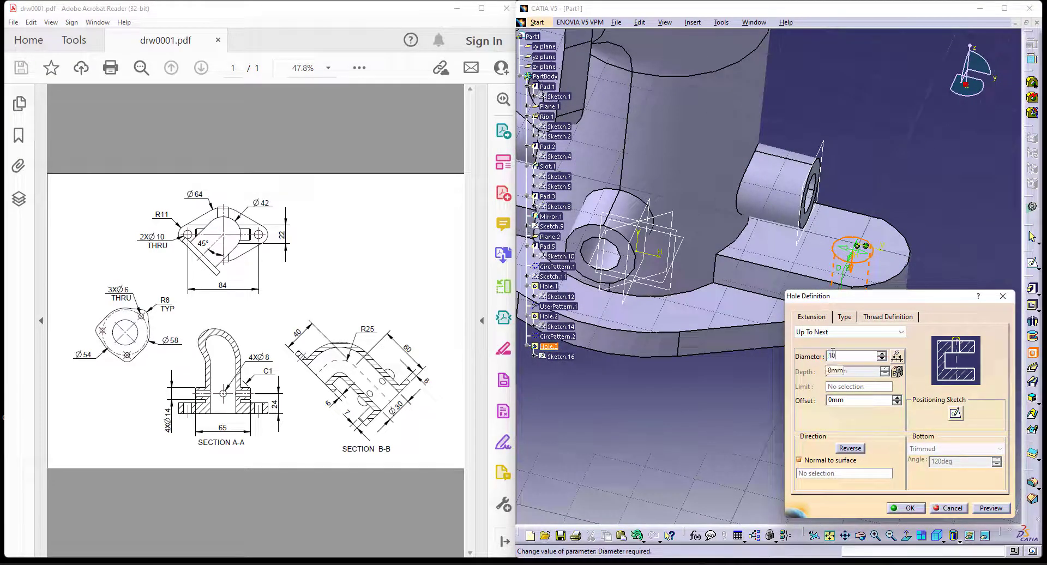
click(908, 508)
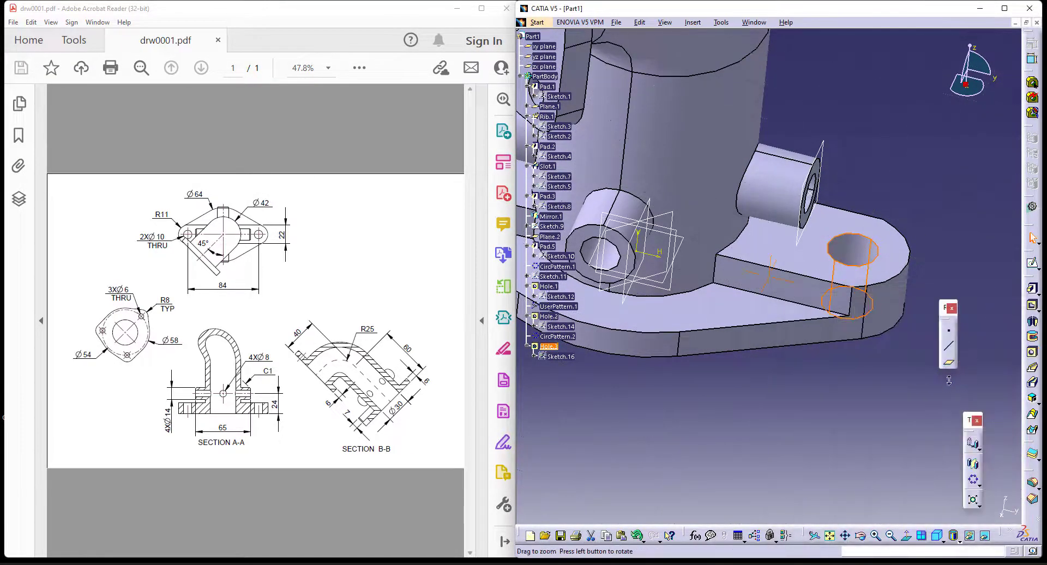
Step: Mirror the 10 mm base hole about the zx plane onto the opposite pad
middle_drag(950, 384, 973, 482)
click(975, 468)
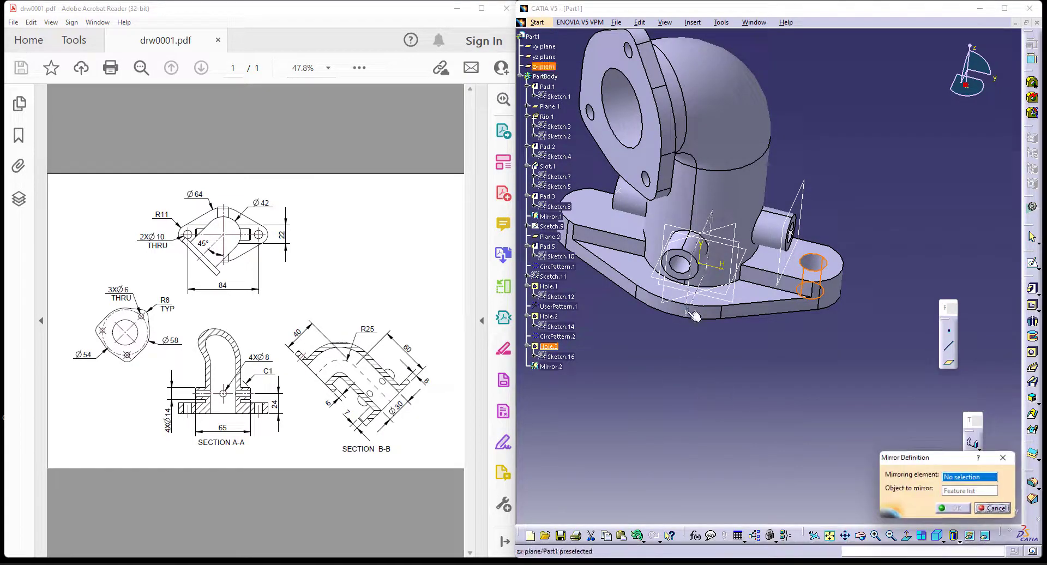
click(950, 508)
Step: Chamfer the outer end edges of the four side bosses with a length of 1 mm at 45 degrees
middle_drag(820, 435, 910, 376)
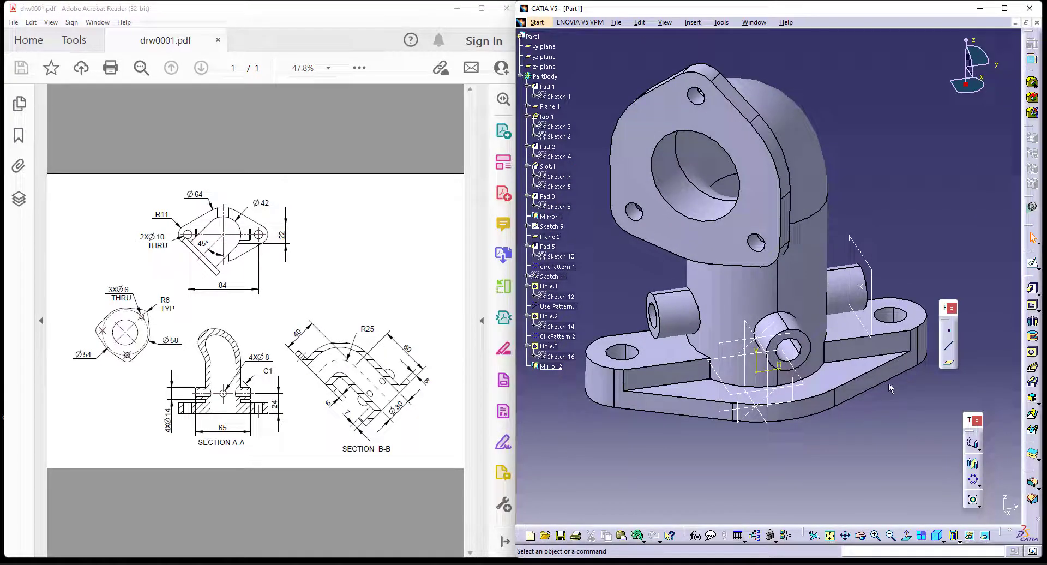
click(1033, 483)
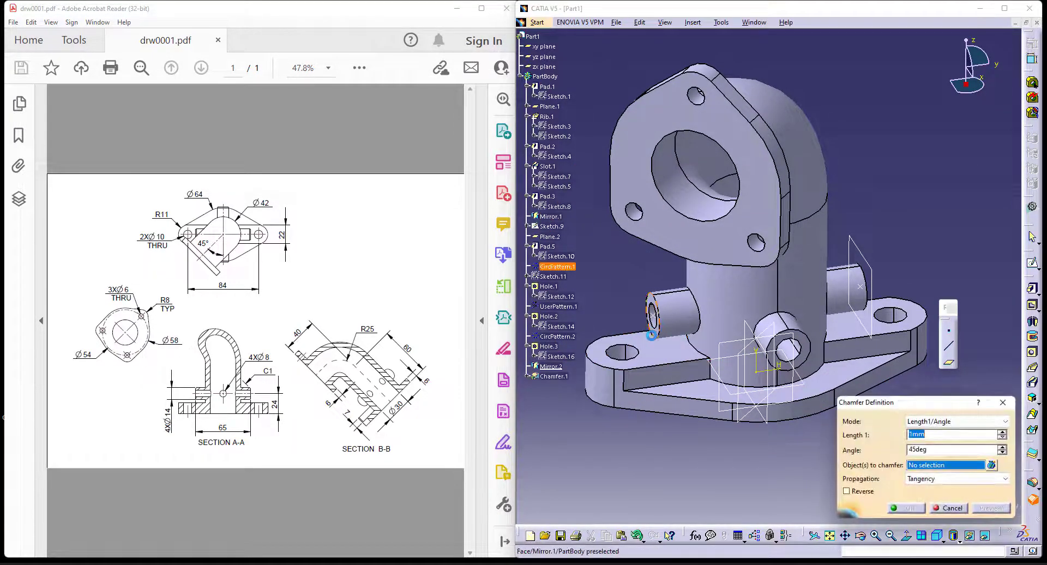
click(650, 316)
click(773, 354)
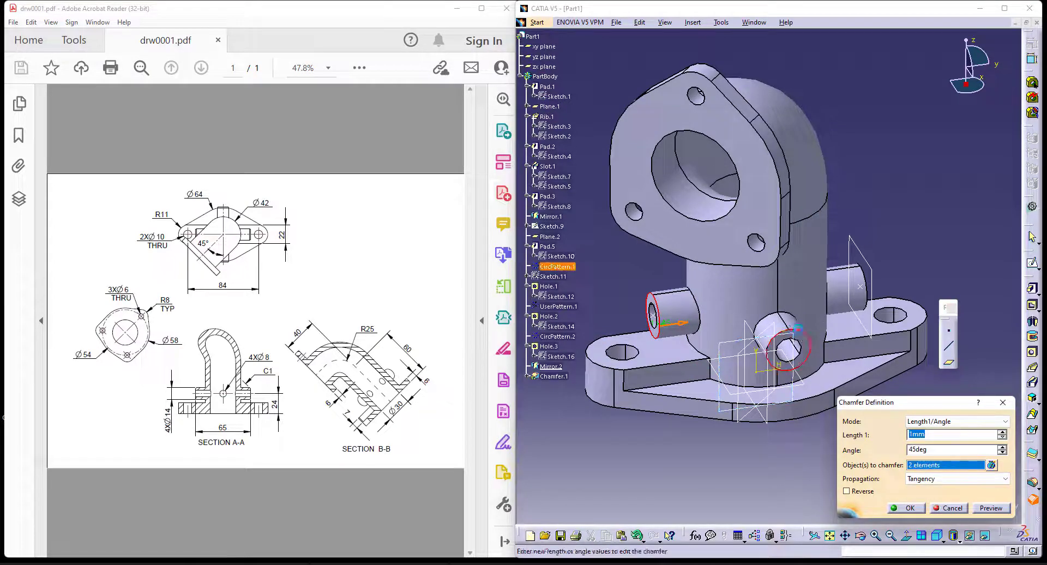
click(873, 305)
middle_drag(873, 305, 871, 254)
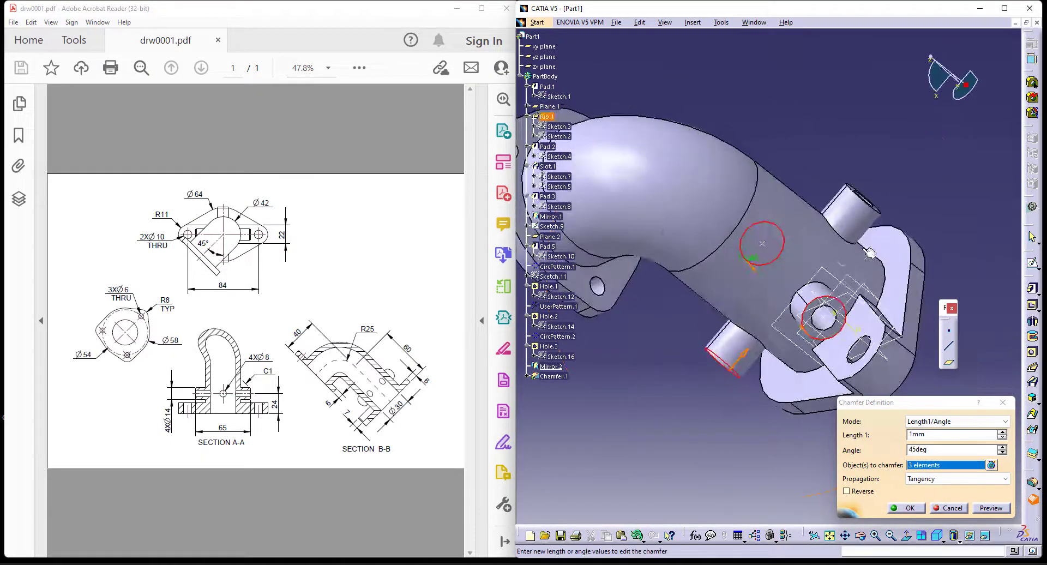
click(884, 216)
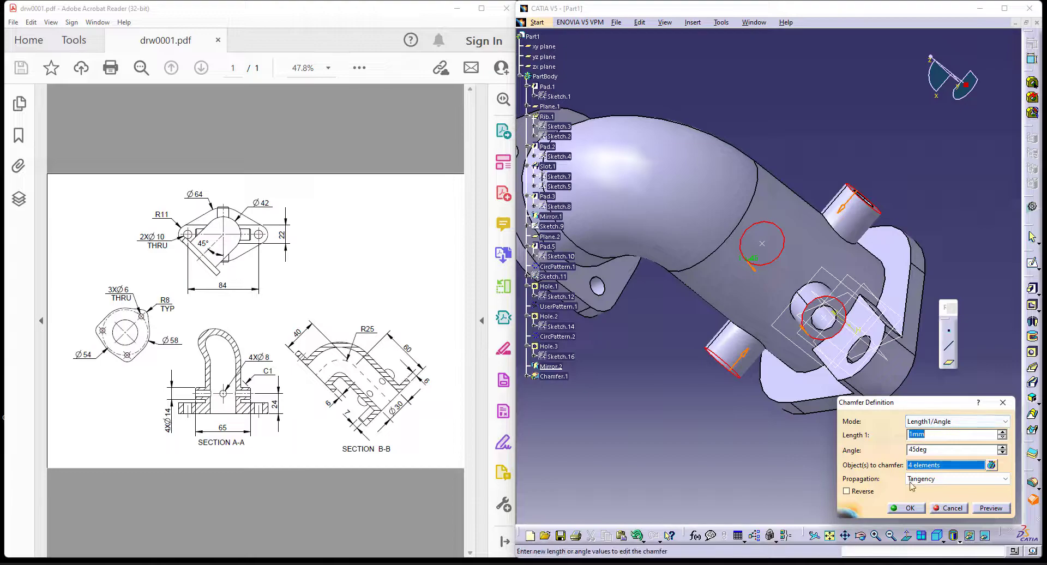
click(904, 508)
middle_drag(815, 384, 806, 416)
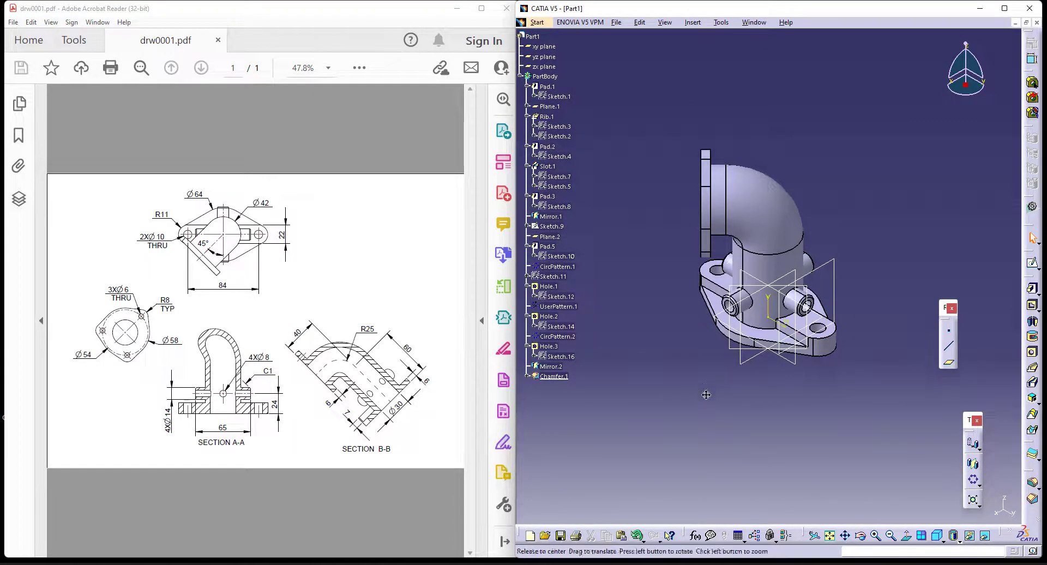
middle_drag(703, 381, 709, 405)
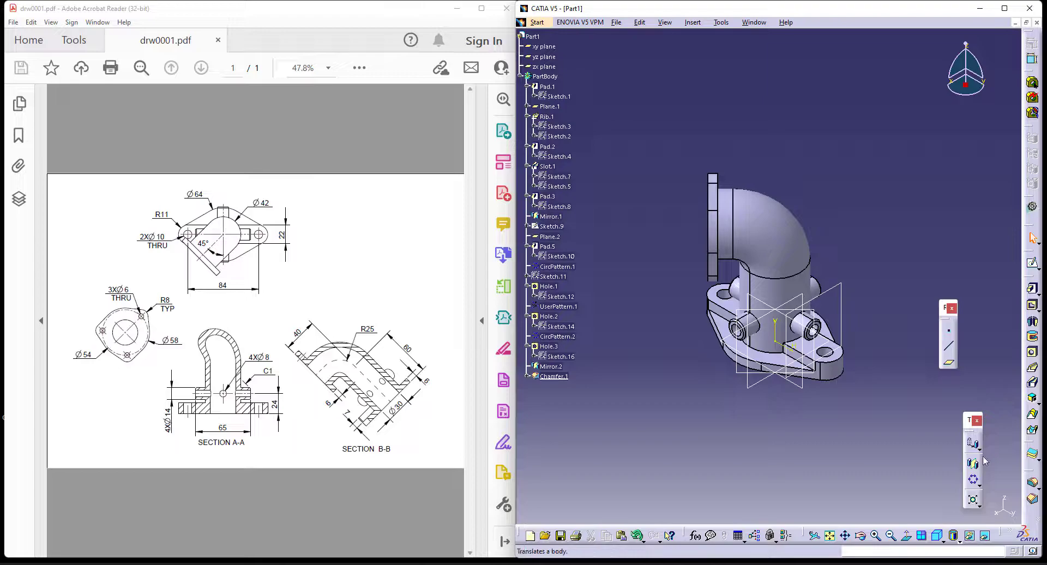
Step: Undock the hidden toolbars, including Measure and Analysis, into the workspace until the Dynamic Sectioning toolbar is available
drag(934, 503, 885, 475)
drag(1003, 540, 791, 474)
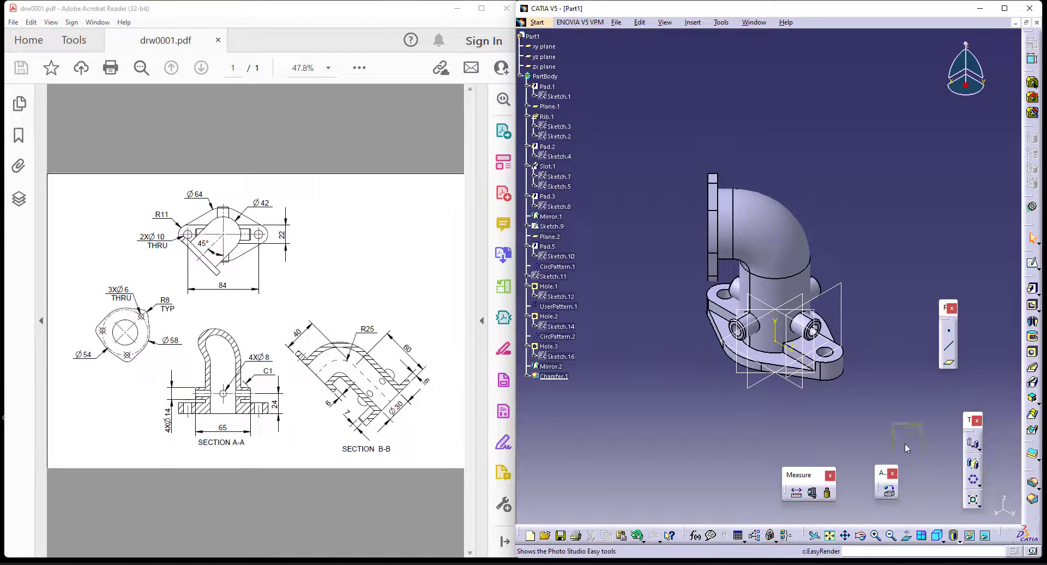
drag(907, 449, 909, 449)
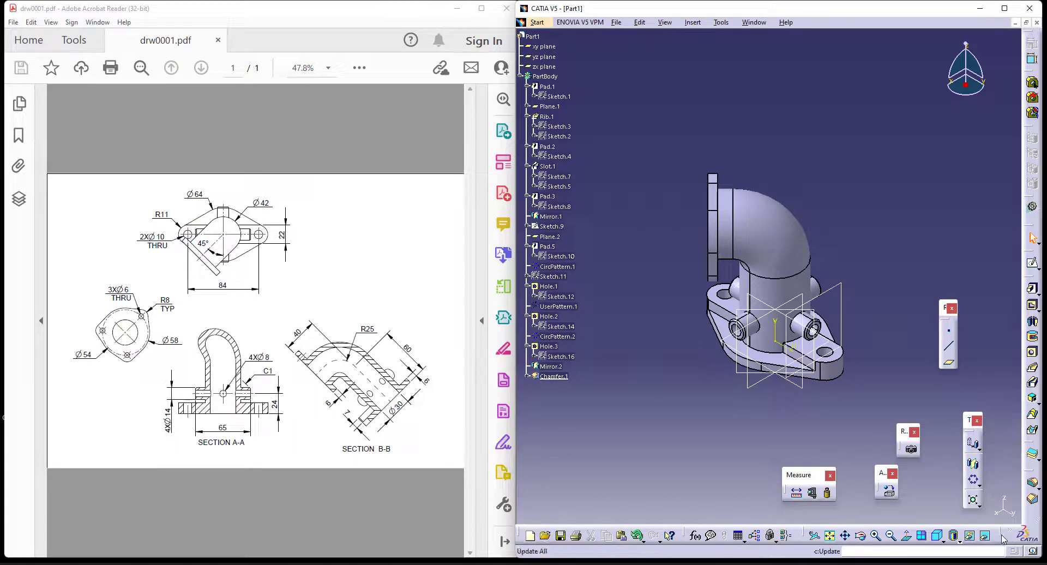
drag(1006, 529, 1004, 525)
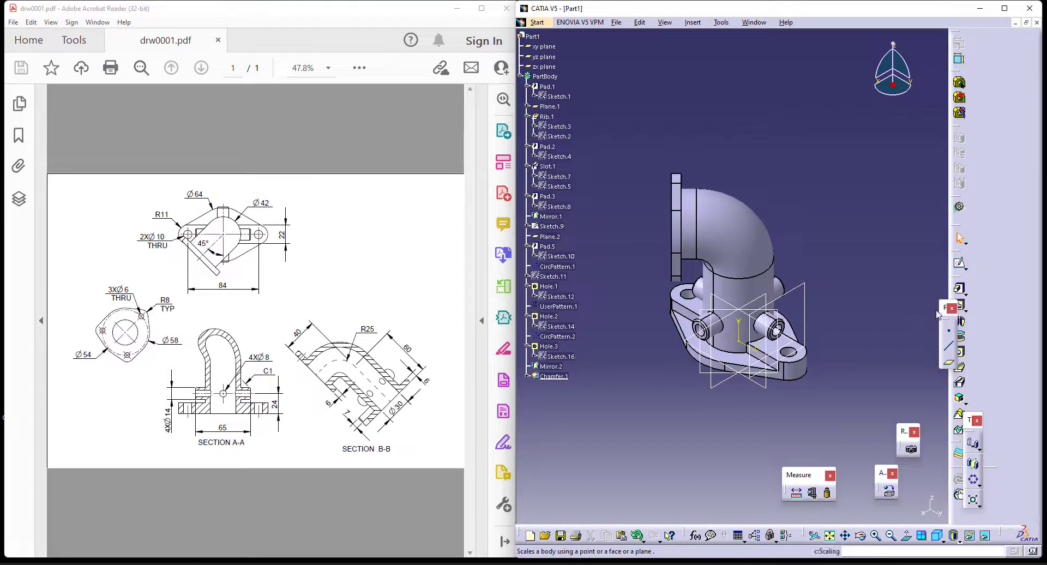
drag(898, 311, 900, 310)
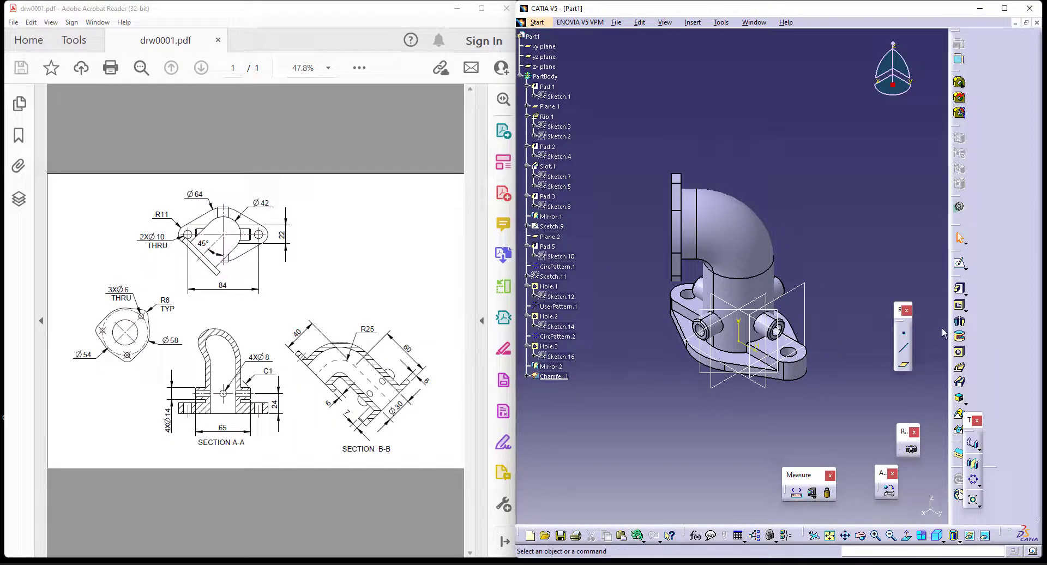
drag(952, 331, 1018, 339)
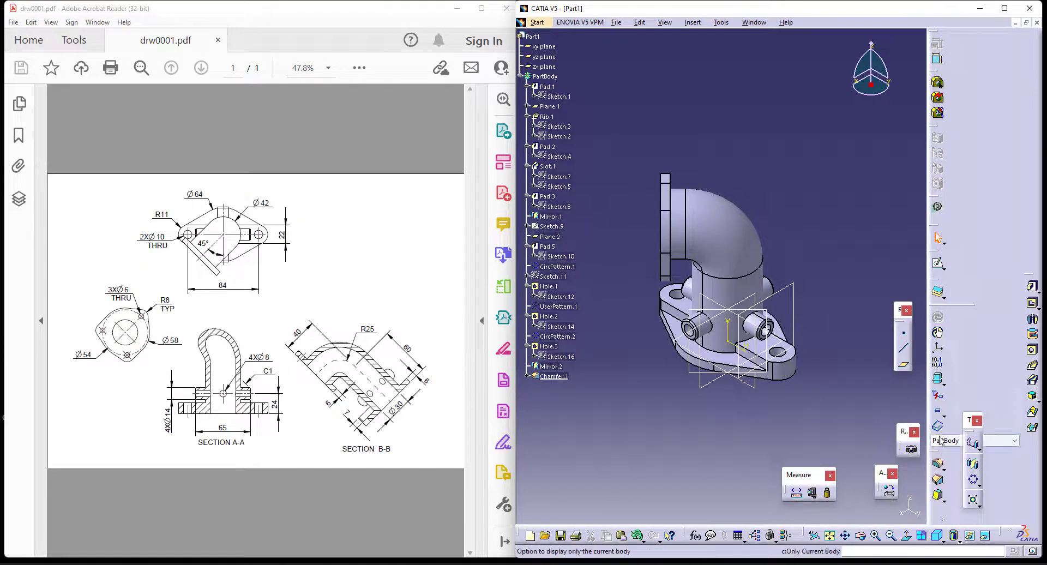
drag(1001, 533, 808, 403)
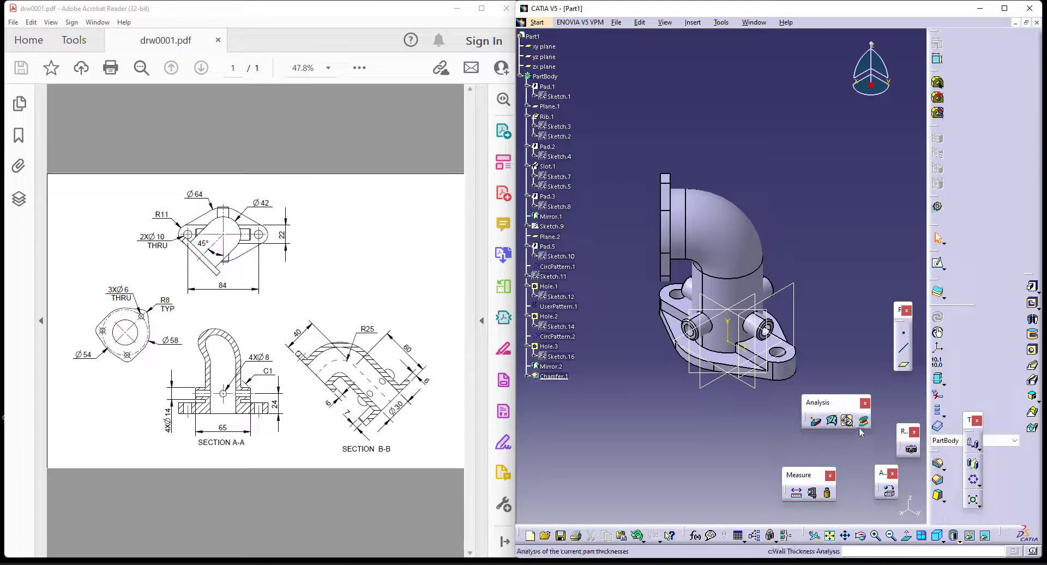
drag(879, 397, 838, 334)
Step: Cut the part with a dynamic section along the yz plane and examine the pipe's interior, boss holes and base holes
click(846, 352)
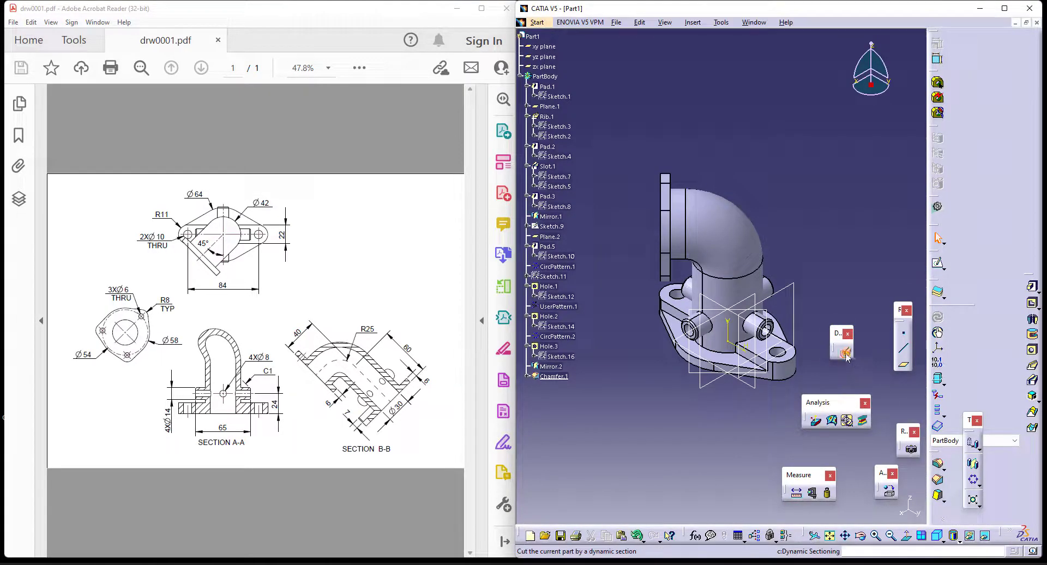
click(696, 364)
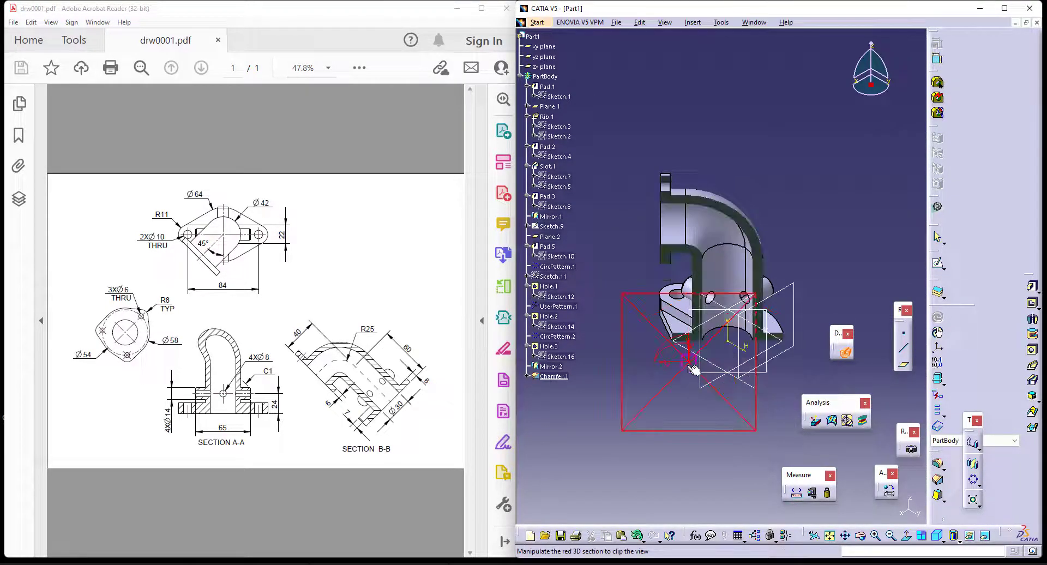
middle_drag(688, 411, 720, 396)
middle_drag(760, 323, 821, 376)
Step: Dock the floating Analysis and reference element toolbars back at the edges of the workspace
drag(831, 405, 993, 530)
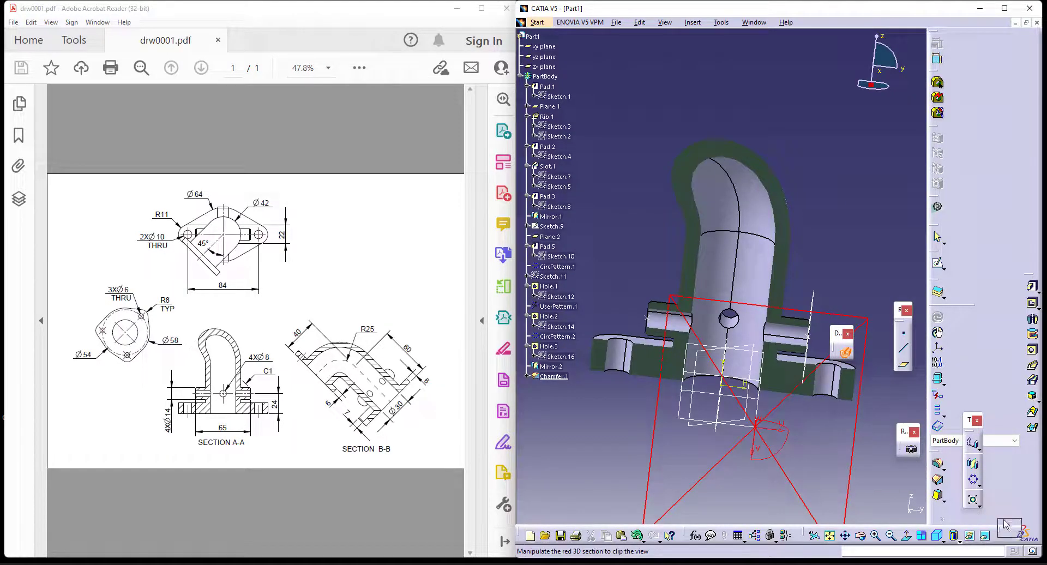
drag(1005, 522, 1006, 522)
drag(899, 310, 1019, 458)
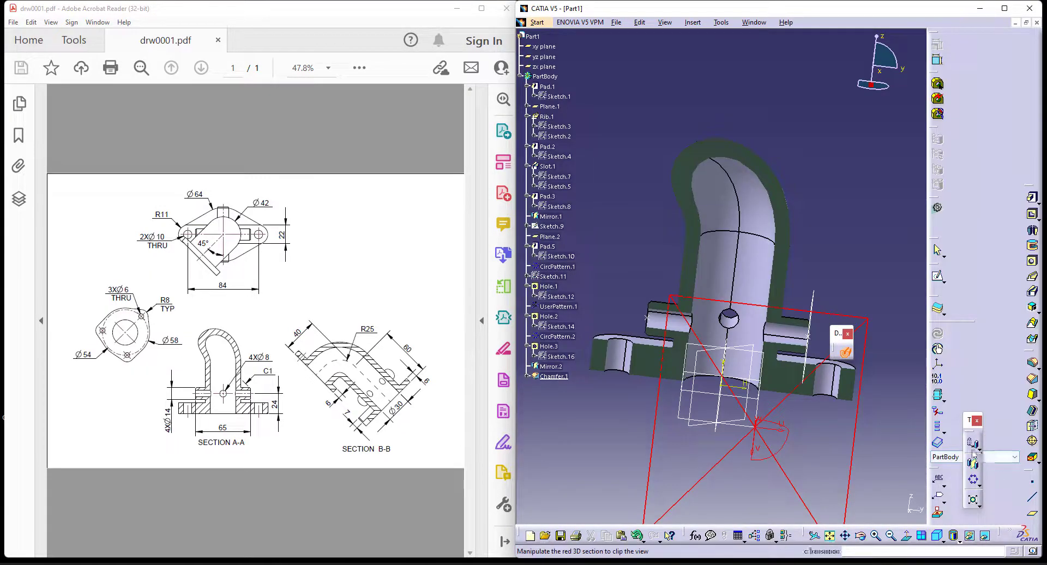
Step: Turn off the dynamic section and dock the Dynamic Sectioning toolbar below the workspace
click(846, 354)
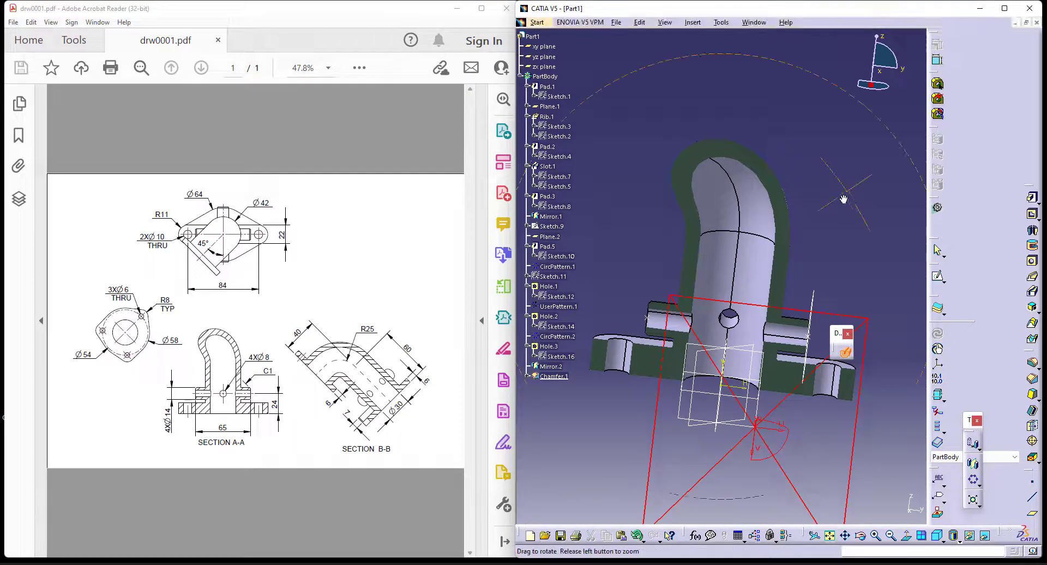
click(840, 353)
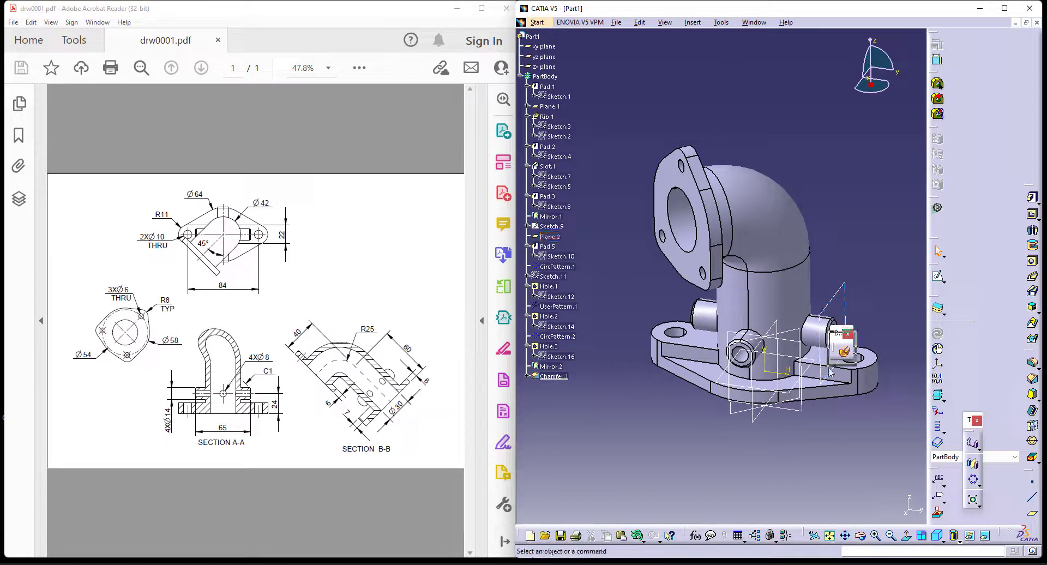
drag(783, 525, 784, 527)
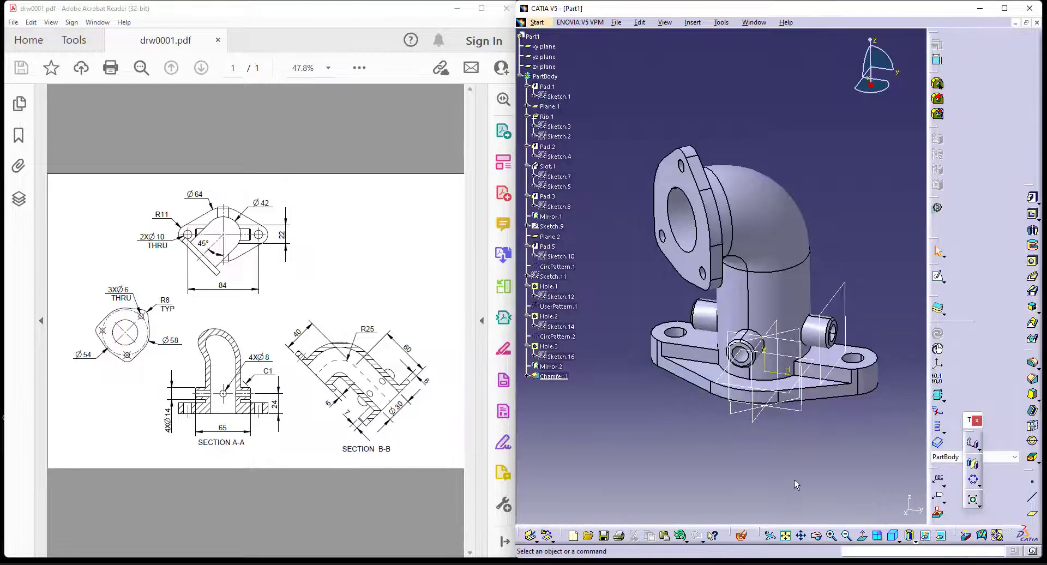